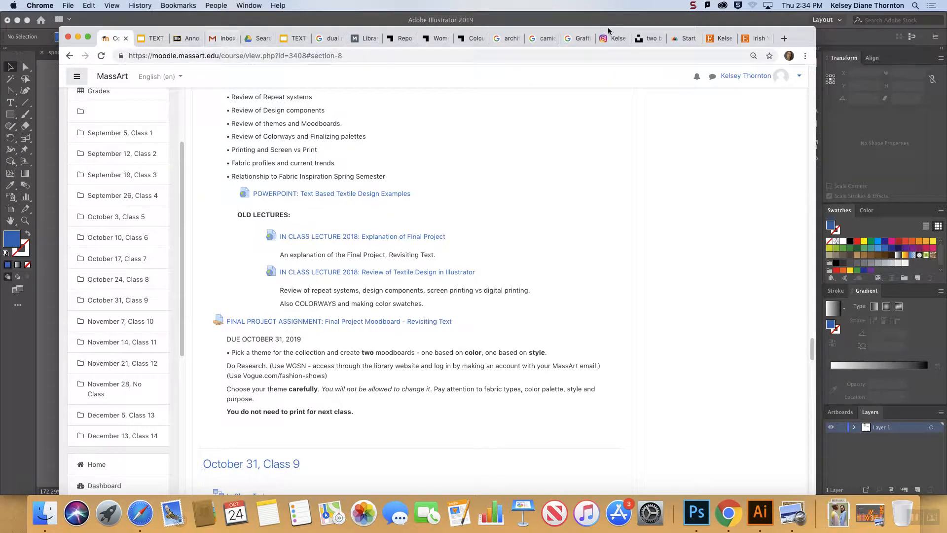
Search the web for the MassArt library in a new tab and open the Library | MassArt page.
{"action": "left_click", "coordinate": [783, 38]}
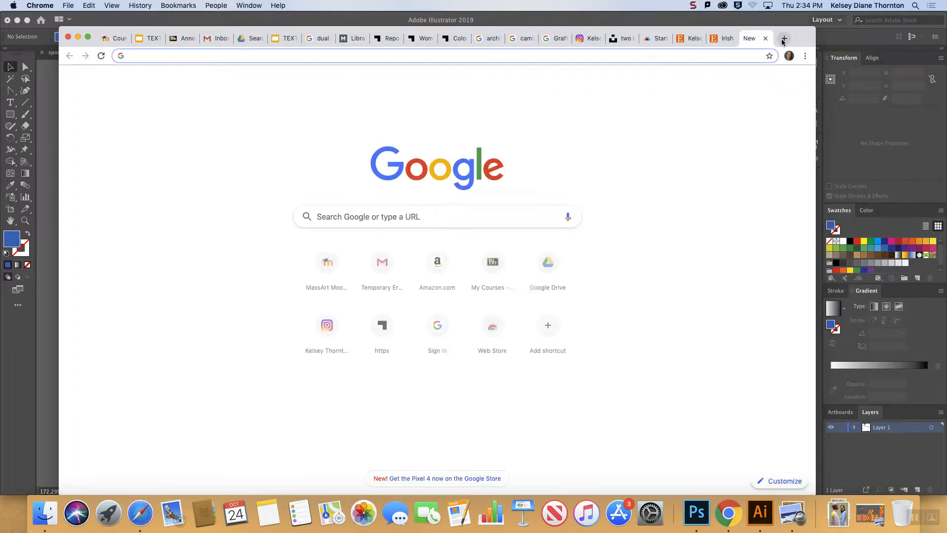
{"action": "type", "text": "massart library"}
{"action": "key", "text": "Return"}
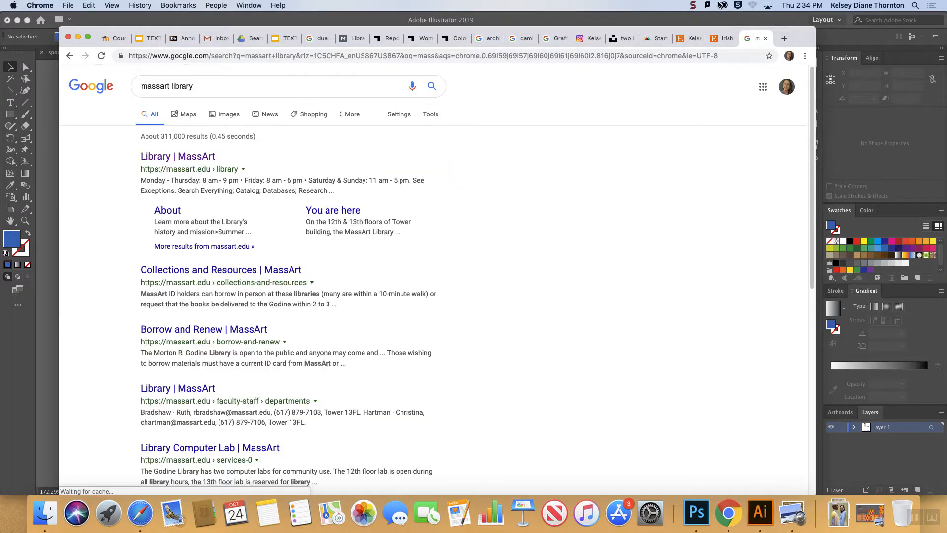
{"action": "left_click", "coordinate": [168, 158]}
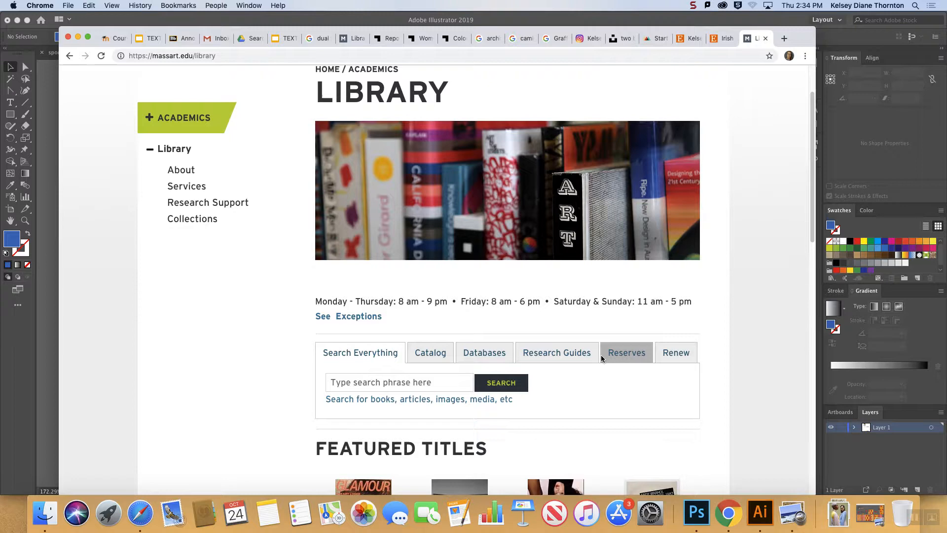
Open the library's A-Z database list, filter it to databases starting with W, and open WGSN.
{"action": "scroll", "coordinate": [599, 357], "scroll_direction": "down", "scroll_amount": 3}
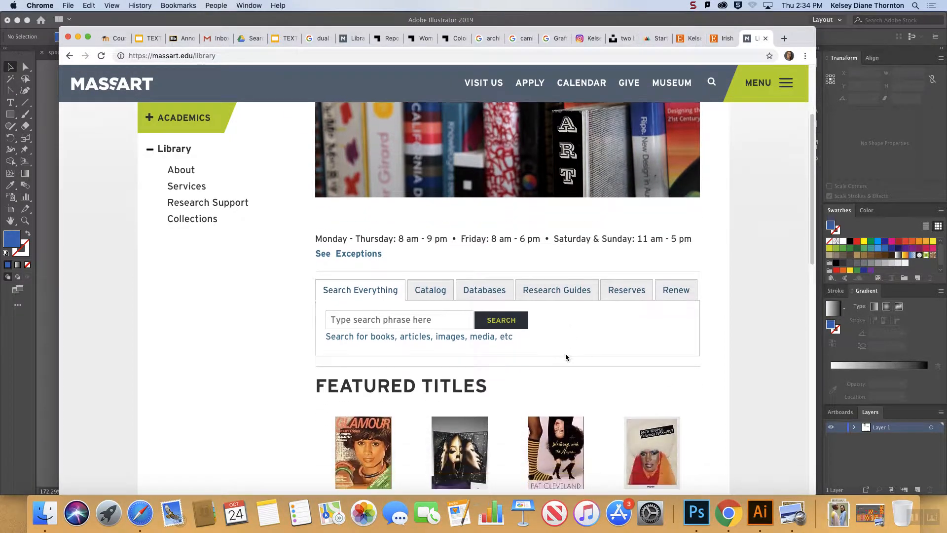
{"action": "left_click", "coordinate": [476, 287]}
{"action": "left_click", "coordinate": [414, 318]}
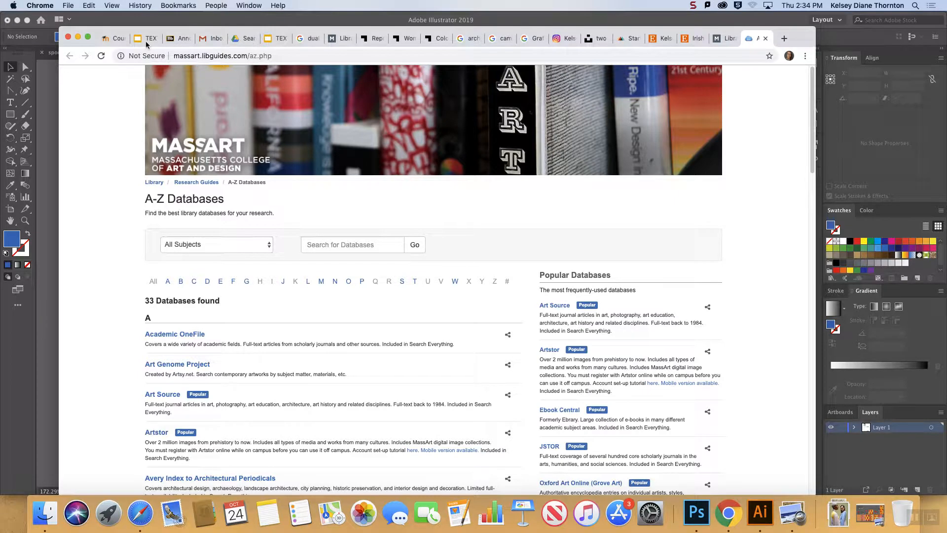
{"action": "left_click", "coordinate": [729, 39]}
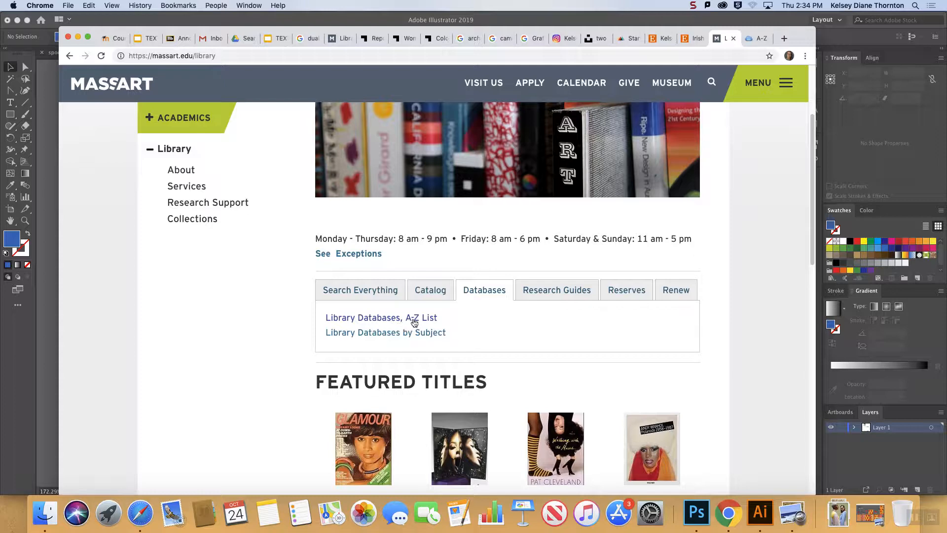
{"action": "left_click", "coordinate": [759, 38]}
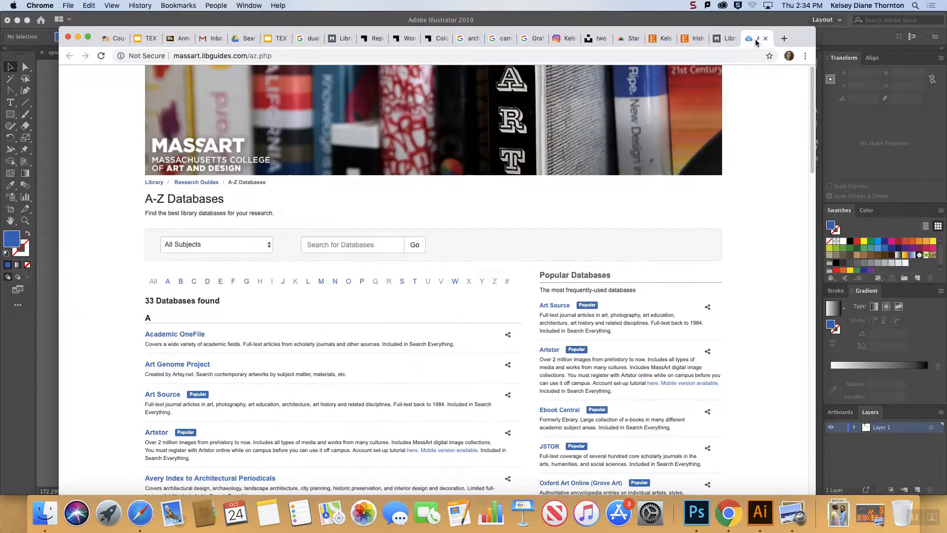
{"action": "left_click", "coordinate": [454, 281]}
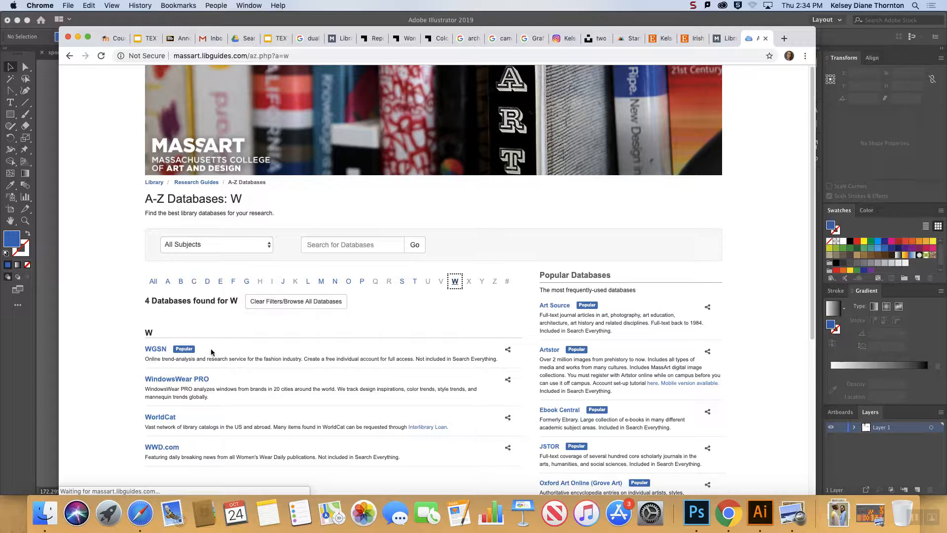
{"action": "left_click", "coordinate": [157, 349]}
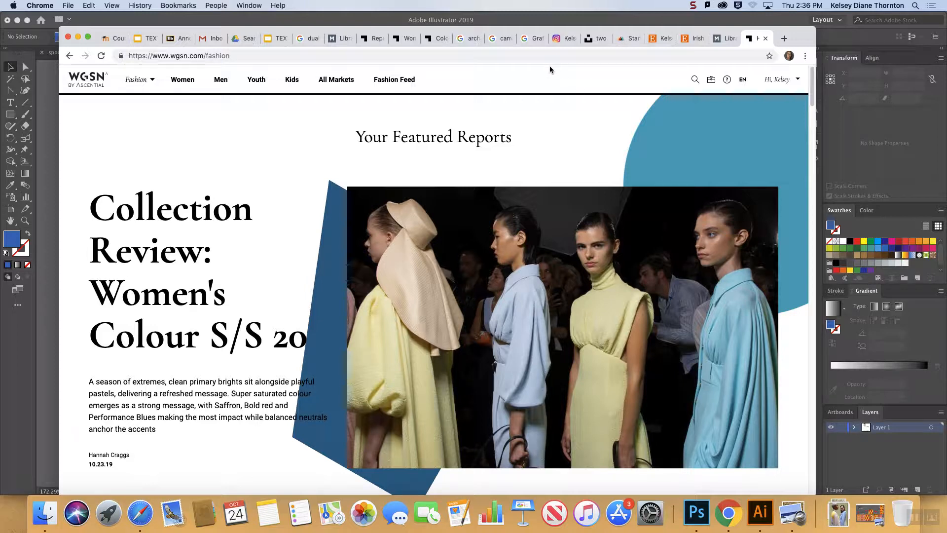
From WGSN's Fashion home page, list the women's Future Trends reports for A/W 21/22.
{"action": "left_click", "coordinate": [139, 82]}
{"action": "left_click", "coordinate": [91, 83]}
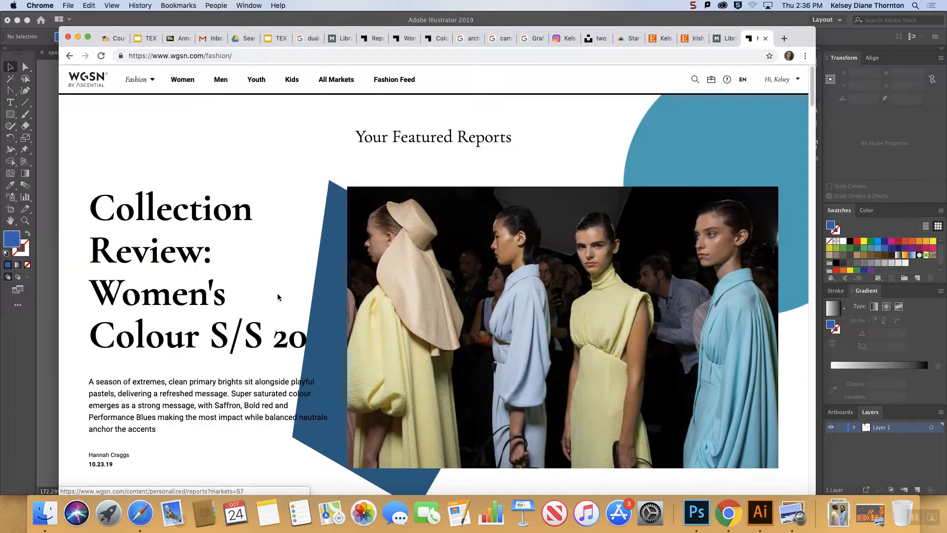
{"action": "mouse_move", "coordinate": [180, 81]}
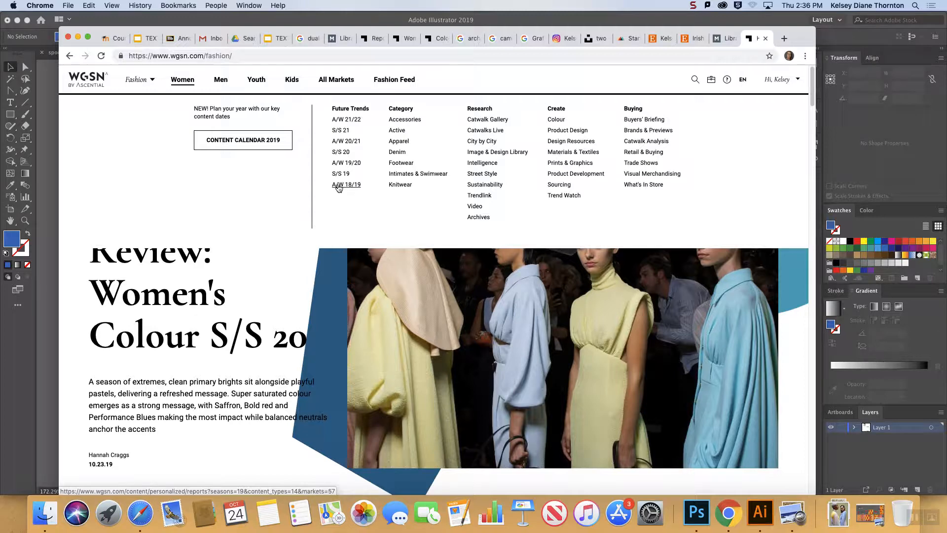
{"action": "left_click", "coordinate": [340, 123]}
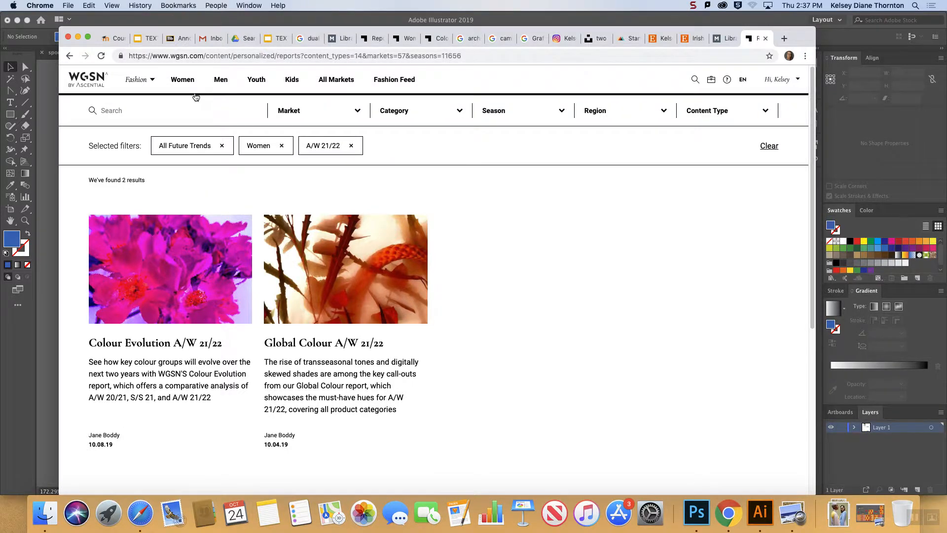
List the women's Future Trends reports for S/S 21, browse them and view the Market filter options.
{"action": "mouse_move", "coordinate": [189, 83]}
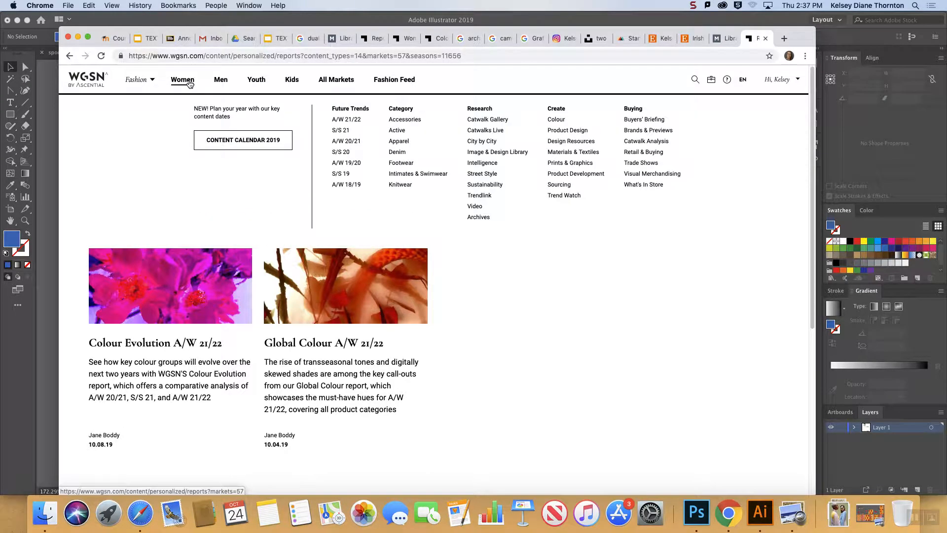
{"action": "left_click", "coordinate": [339, 131]}
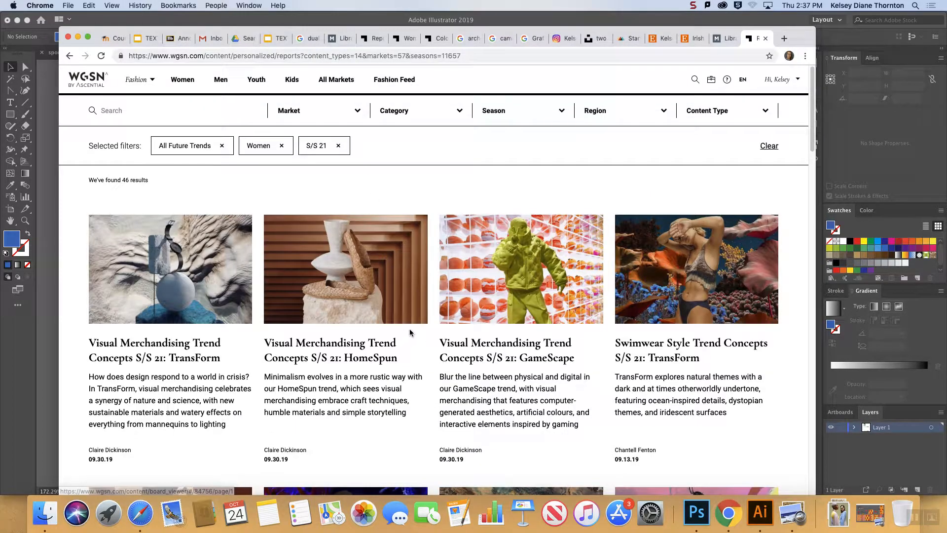
{"action": "scroll", "coordinate": [412, 330], "scroll_direction": "down", "scroll_amount": 15}
{"action": "scroll", "coordinate": [416, 323], "scroll_direction": "up", "scroll_amount": 5}
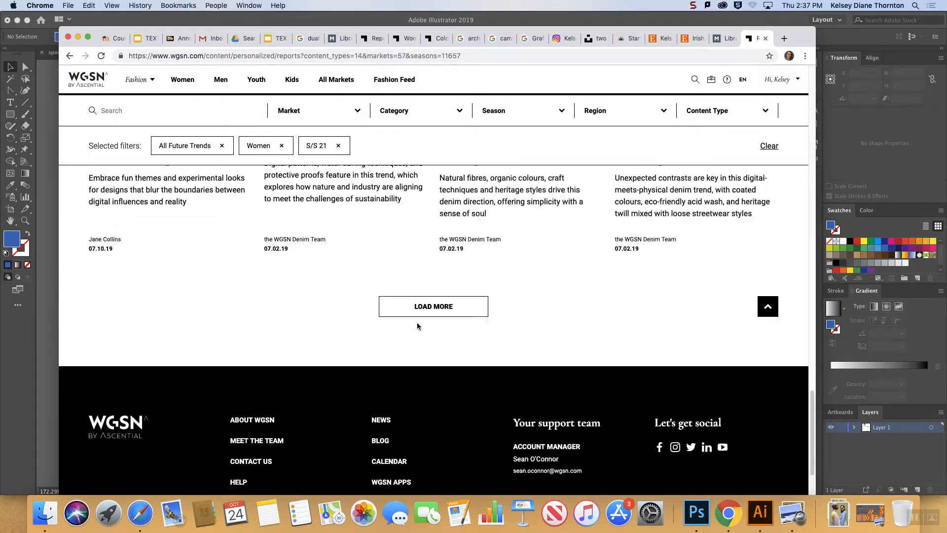
{"action": "scroll", "coordinate": [417, 323], "scroll_direction": "up", "scroll_amount": 5}
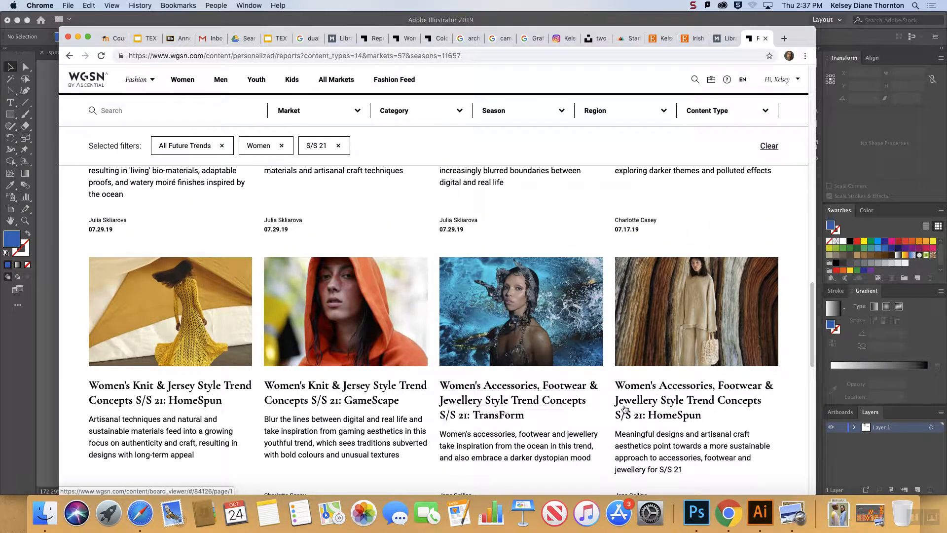
{"action": "scroll", "coordinate": [646, 402], "scroll_direction": "up", "scroll_amount": 2}
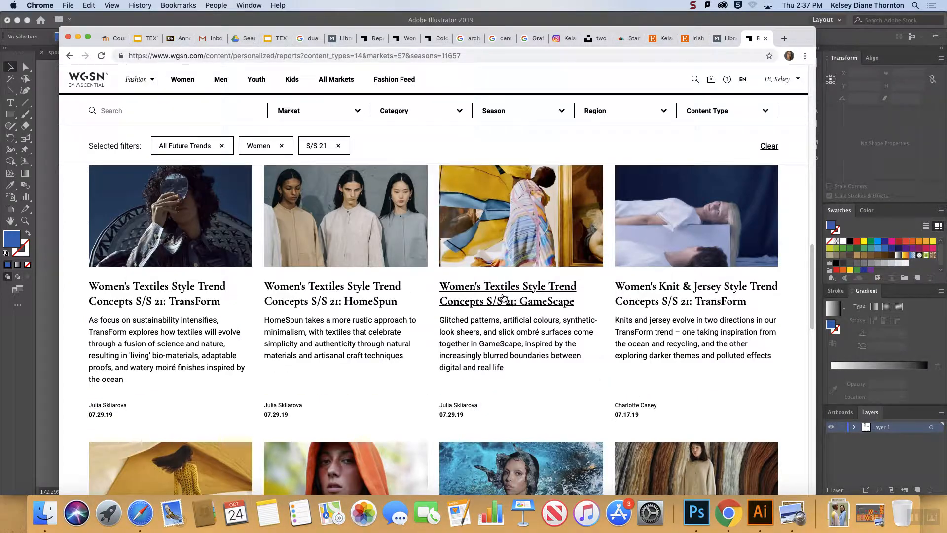
{"action": "scroll", "coordinate": [503, 297], "scroll_direction": "up", "scroll_amount": 6}
{"action": "scroll", "coordinate": [502, 296], "scroll_direction": "up", "scroll_amount": 6}
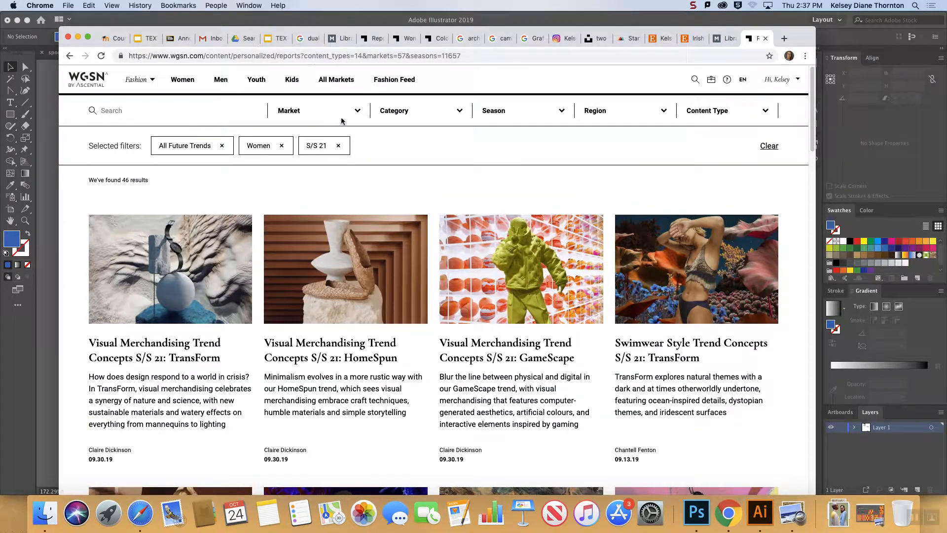
{"action": "left_click", "coordinate": [360, 111]}
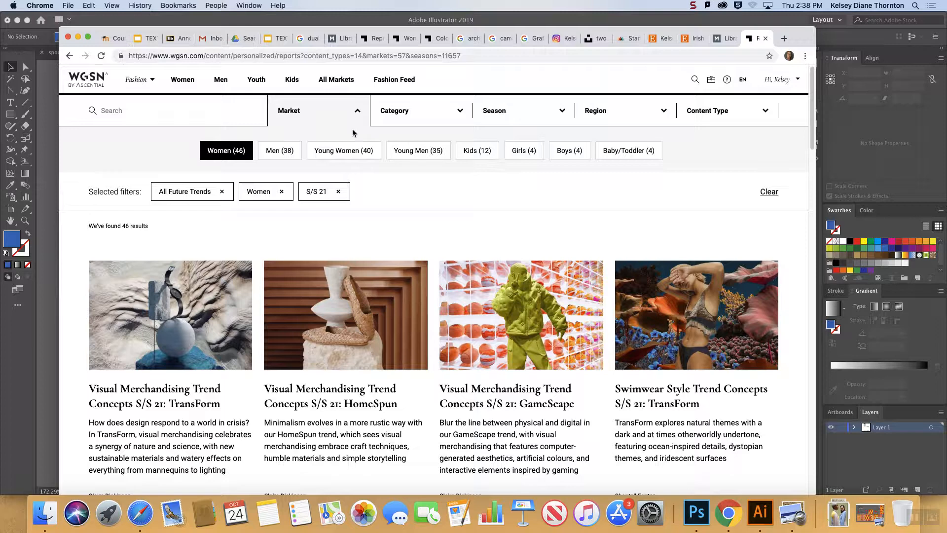
{"action": "left_click", "coordinate": [358, 115]}
List the women's Future Trends reports for A/W 18/19 and browse the forecast, prints and design development reports.
{"action": "mouse_move", "coordinate": [185, 83]}
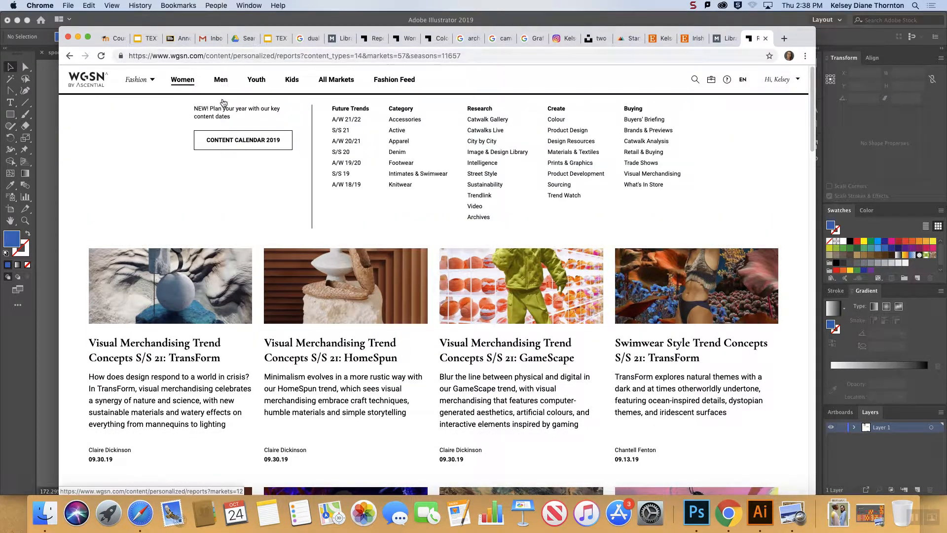
{"action": "left_click", "coordinate": [347, 185]}
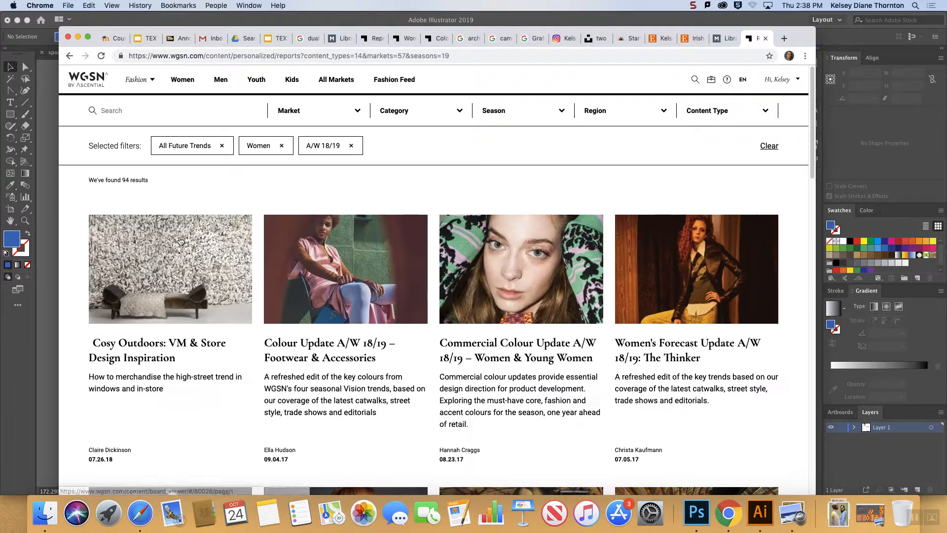
{"action": "scroll", "coordinate": [291, 279], "scroll_direction": "down", "scroll_amount": 1}
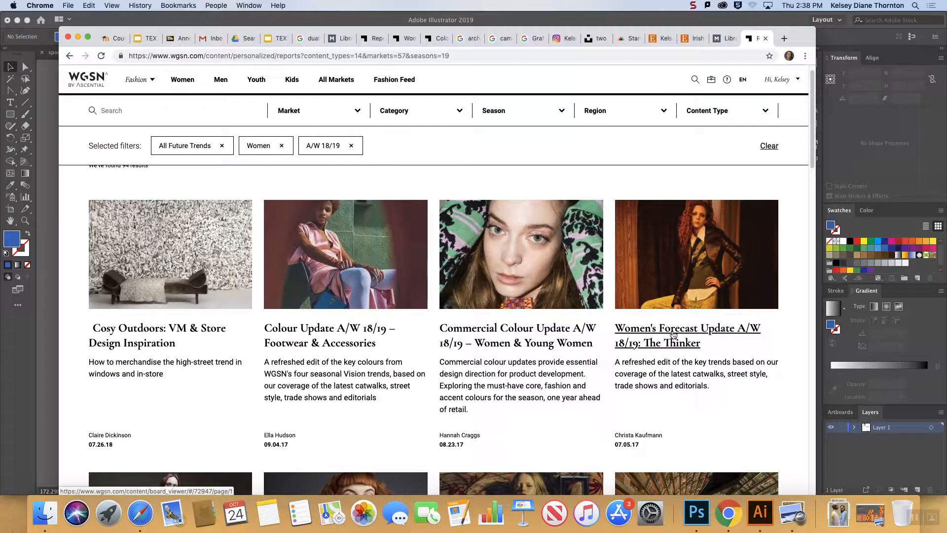
{"action": "scroll", "coordinate": [670, 338], "scroll_direction": "down", "scroll_amount": 5}
{"action": "scroll", "coordinate": [670, 338], "scroll_direction": "down", "scroll_amount": 5}
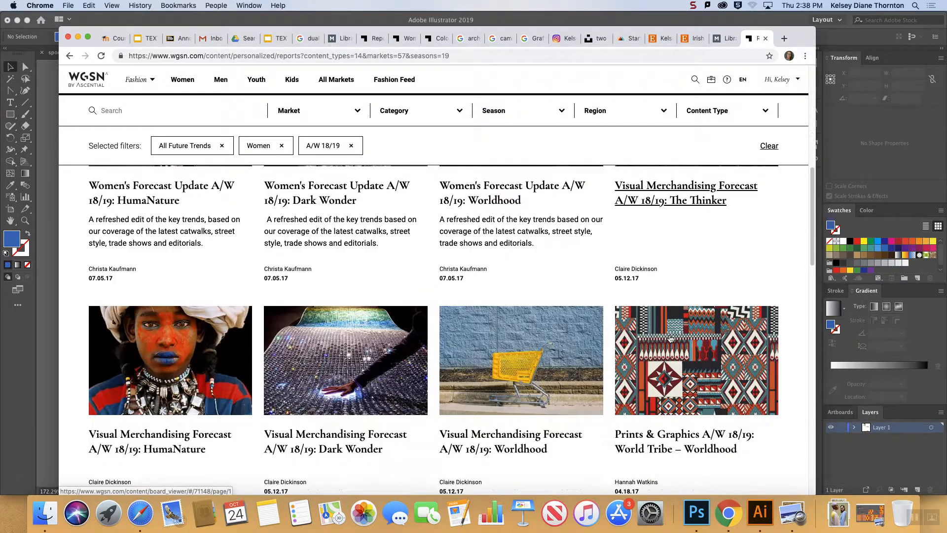
{"action": "scroll", "coordinate": [670, 338], "scroll_direction": "down", "scroll_amount": 4}
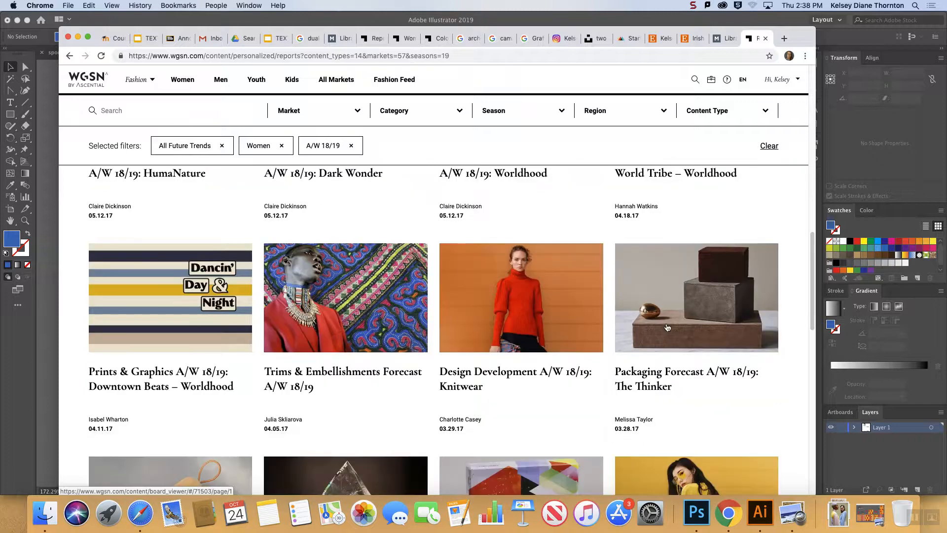
{"action": "scroll", "coordinate": [577, 296], "scroll_direction": "up", "scroll_amount": 4}
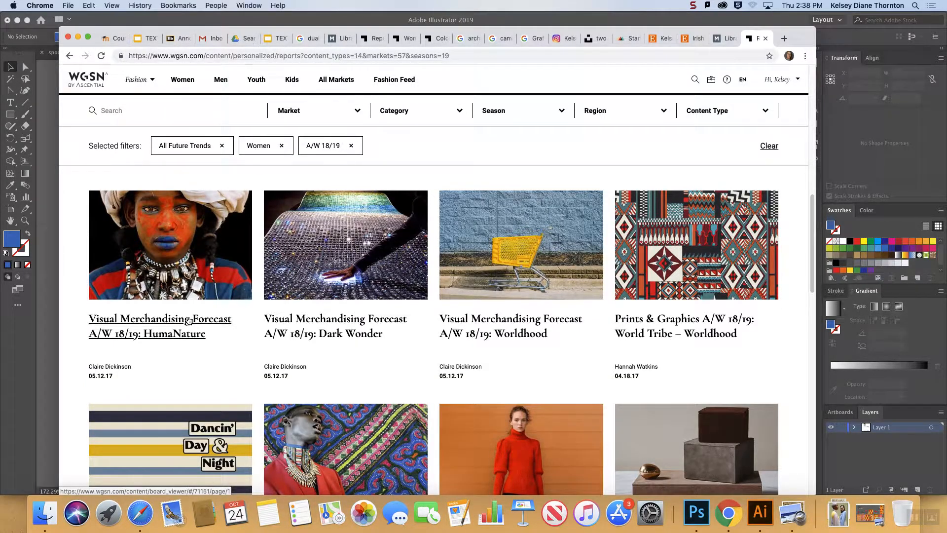
{"action": "scroll", "coordinate": [572, 335], "scroll_direction": "down", "scroll_amount": 1}
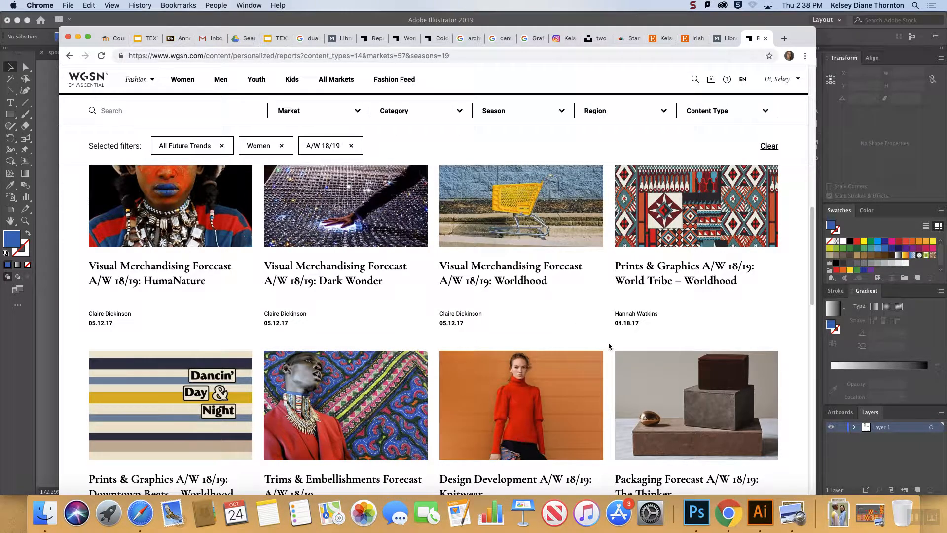
{"action": "scroll", "coordinate": [609, 345], "scroll_direction": "down", "scroll_amount": 2}
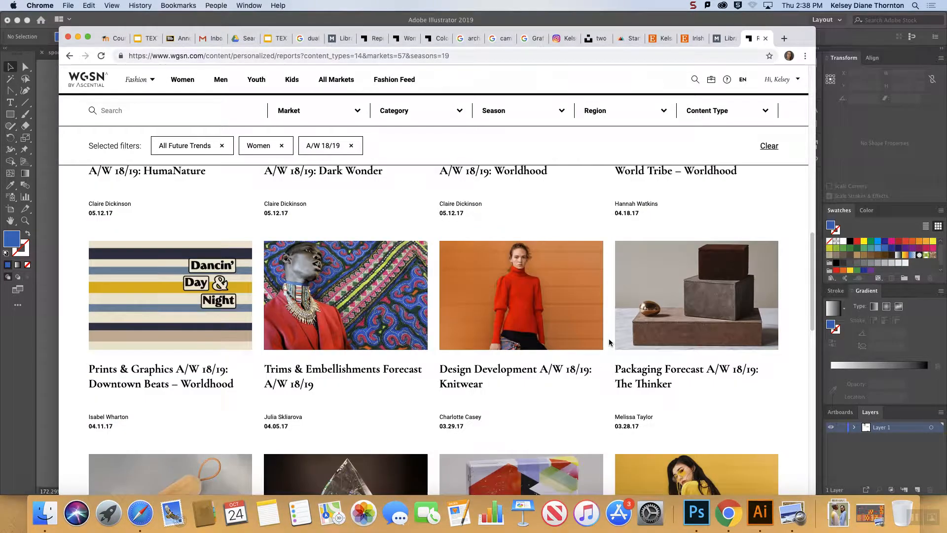
{"action": "scroll", "coordinate": [609, 341], "scroll_direction": "down", "scroll_amount": 1}
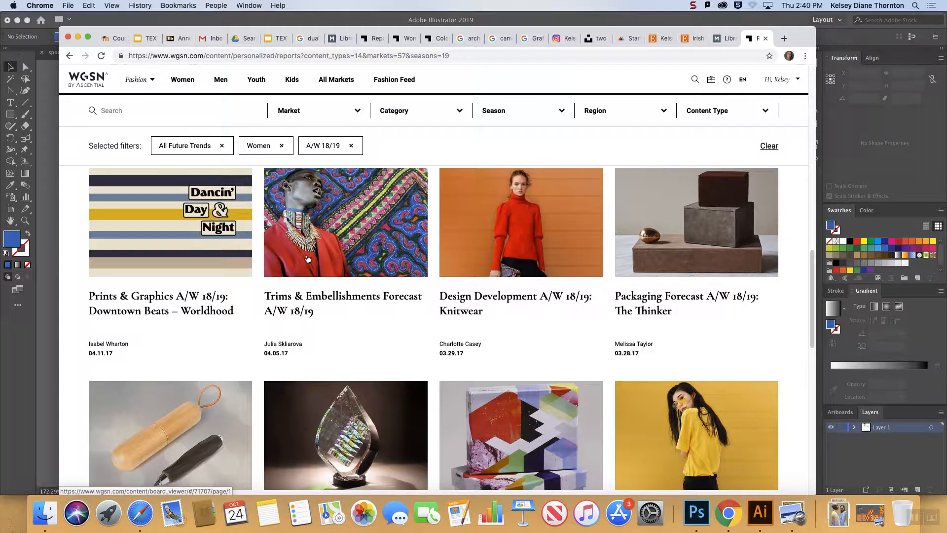
{"action": "left_click", "coordinate": [676, 262]}
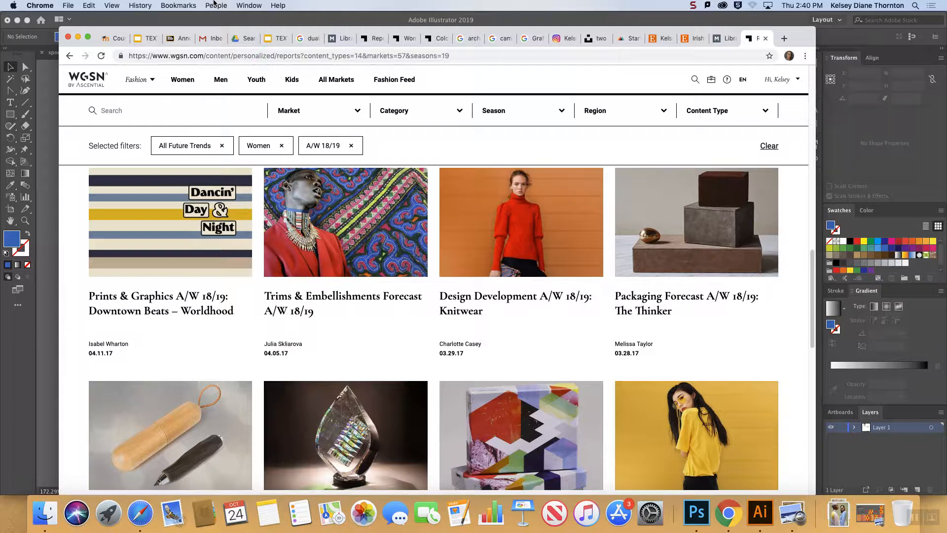
Switch to the SCAD course announcement about mood boards, read the peacock conversation and highlight "single feather?".
{"action": "left_click", "coordinate": [175, 44]}
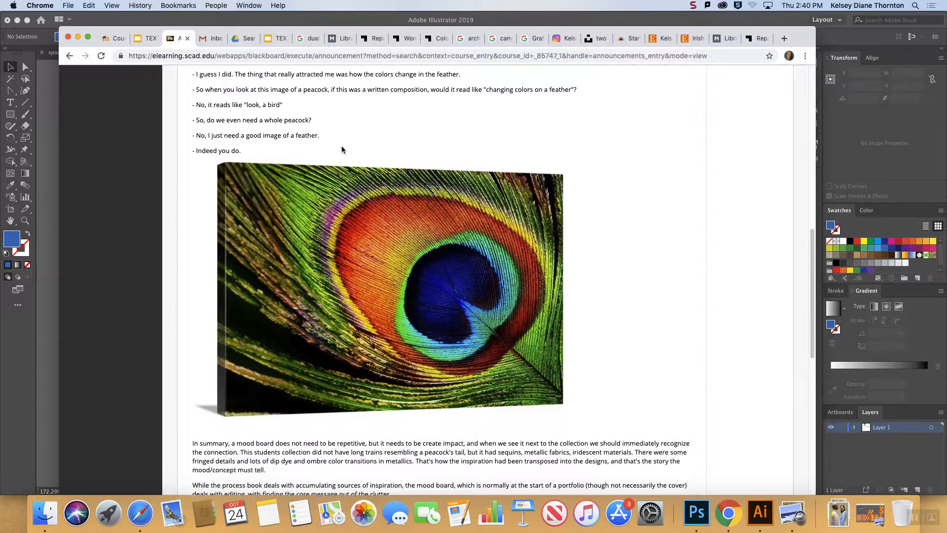
{"action": "scroll", "coordinate": [342, 149], "scroll_direction": "up", "scroll_amount": 6}
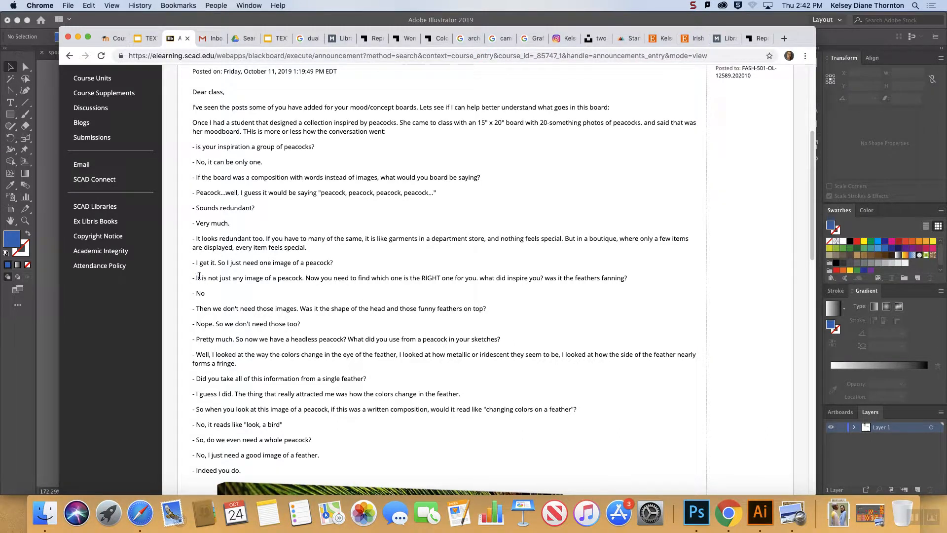
{"action": "left_click_drag", "start_coordinate": [196, 277], "coordinate": [236, 277]}
{"action": "double_click", "coordinate": [424, 278]}
{"action": "left_click_drag", "start_coordinate": [367, 378], "coordinate": [321, 378]}
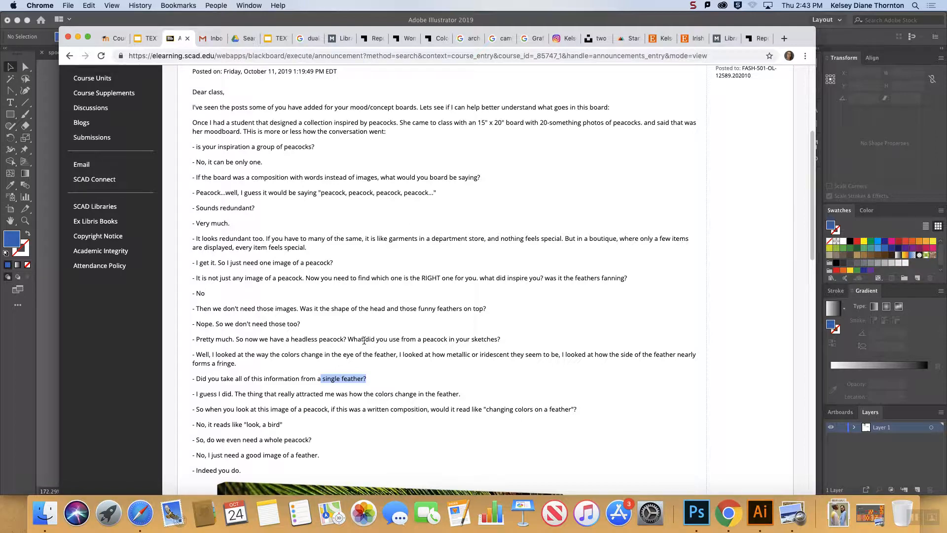
Read further in the peacock conversation and highlight the phrase "look, a bird".
{"action": "scroll", "coordinate": [424, 350], "scroll_direction": "down", "scroll_amount": 2}
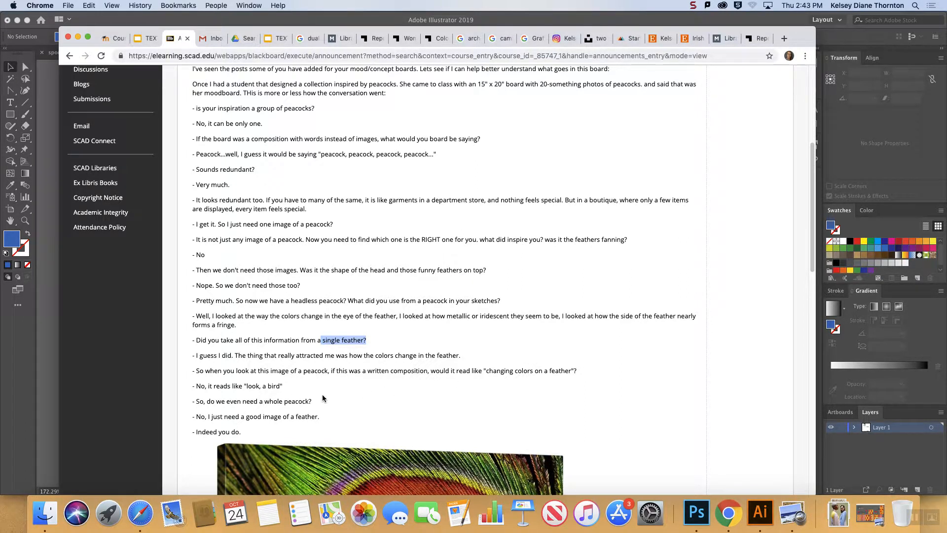
{"action": "scroll", "coordinate": [354, 395], "scroll_direction": "down", "scroll_amount": 2}
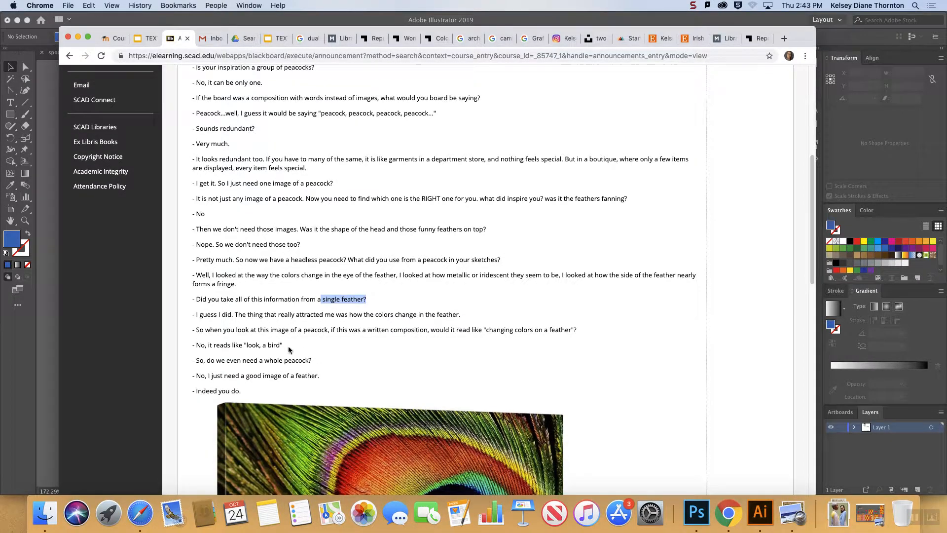
{"action": "left_click_drag", "start_coordinate": [283, 346], "coordinate": [244, 346]}
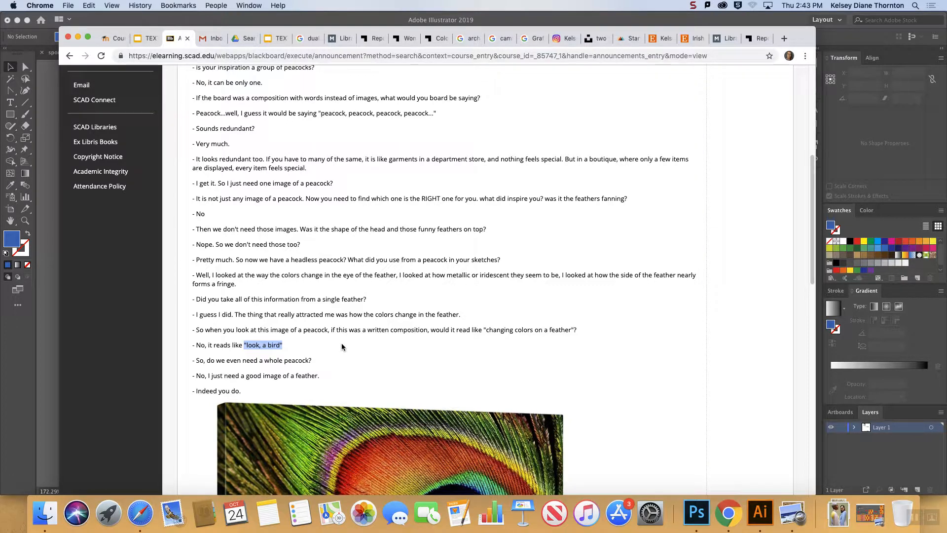
Finish viewing the peacock feather announcement, switch to WGSN, search its reports for "vapor wave" and browse the suggested reports.
{"action": "scroll", "coordinate": [341, 347], "scroll_direction": "down", "scroll_amount": 10}
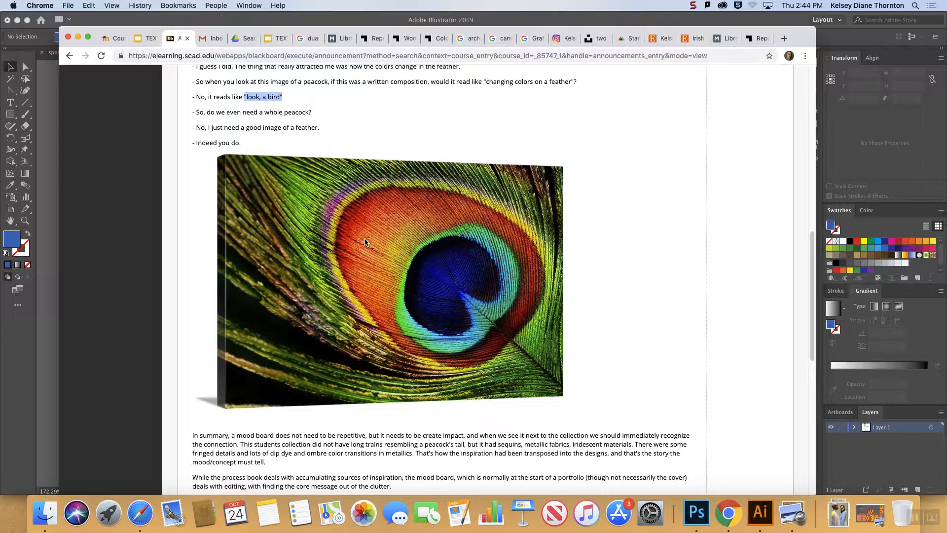
{"action": "left_click", "coordinate": [376, 39]}
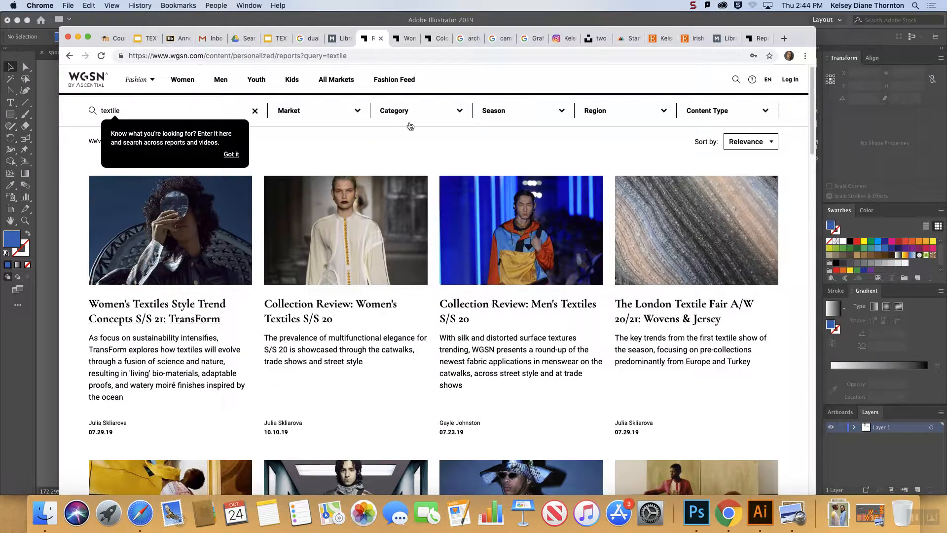
{"action": "left_click", "coordinate": [736, 79]}
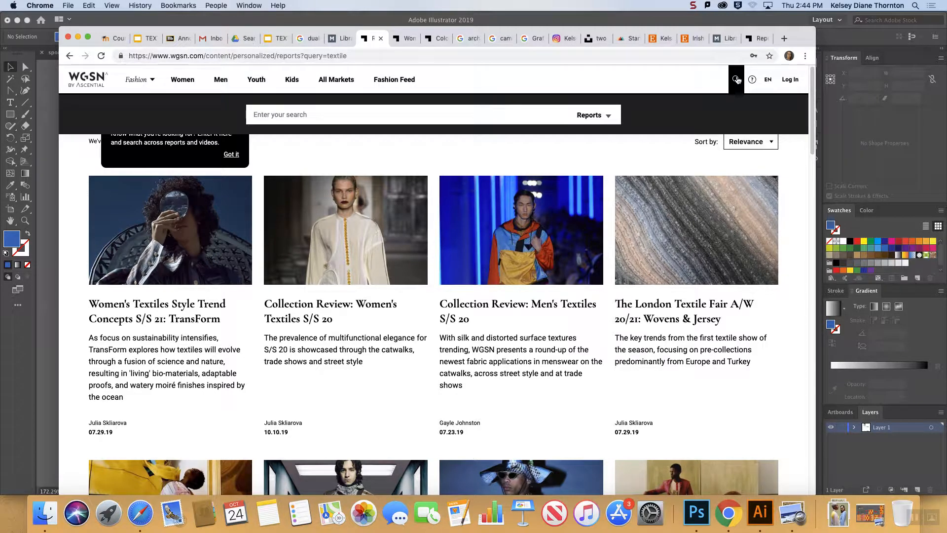
{"action": "type", "text": "vapor wave"}
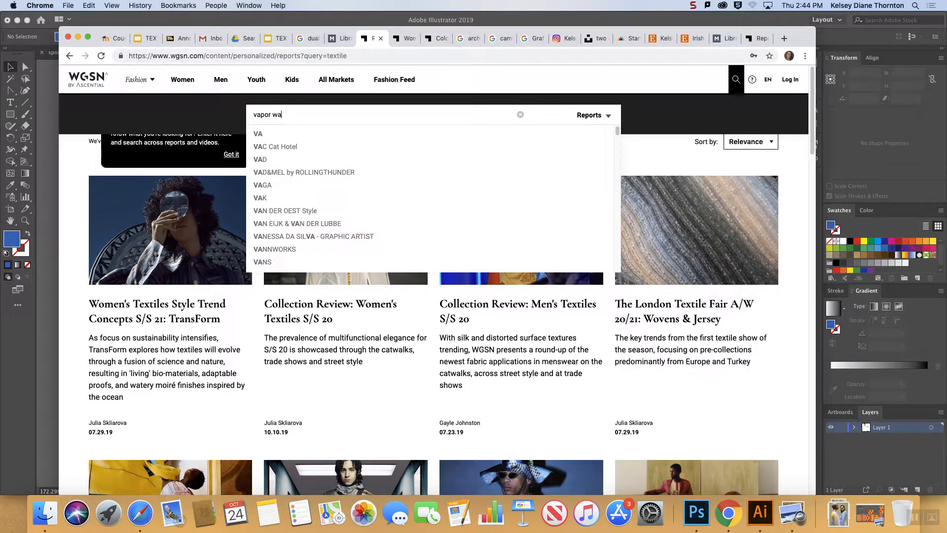
{"action": "key", "text": "Return"}
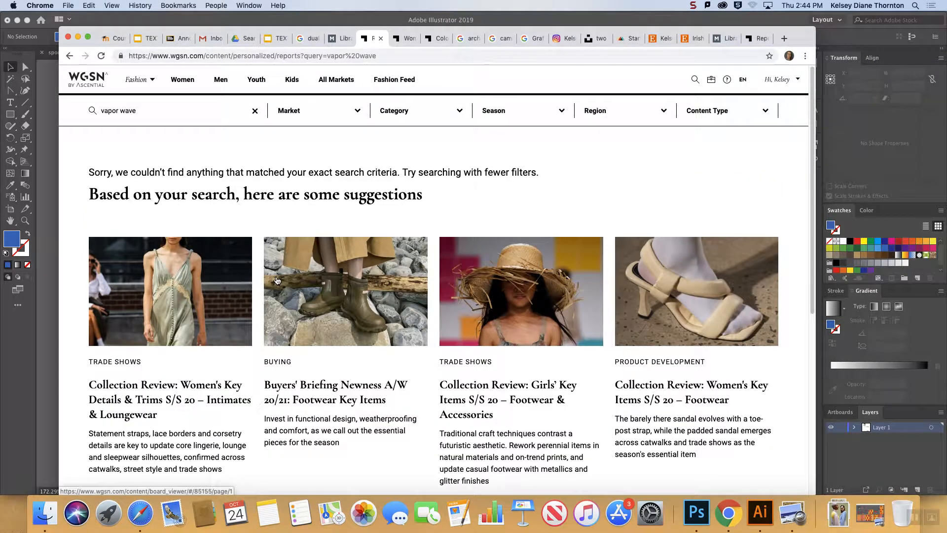
{"action": "scroll", "coordinate": [277, 281], "scroll_direction": "down", "scroll_amount": 1}
{"action": "scroll", "coordinate": [594, 329], "scroll_direction": "down", "scroll_amount": 5}
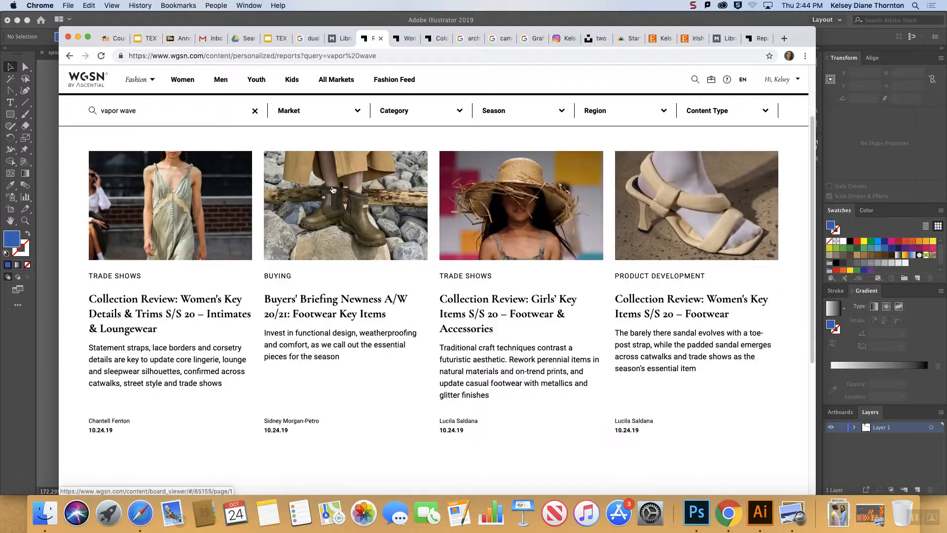
{"action": "scroll", "coordinate": [594, 329], "scroll_direction": "up", "scroll_amount": 5}
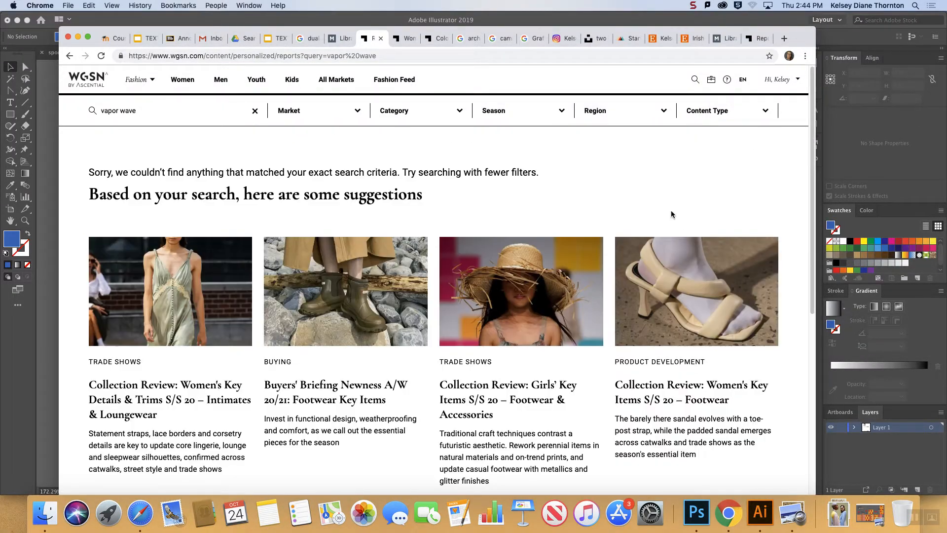
Search the WGSN reports for "textile" and browse down the list to the Intertextile Shanghai A/W 20/21 report.
{"action": "left_click", "coordinate": [692, 80]}
{"action": "type", "text": "textile"}
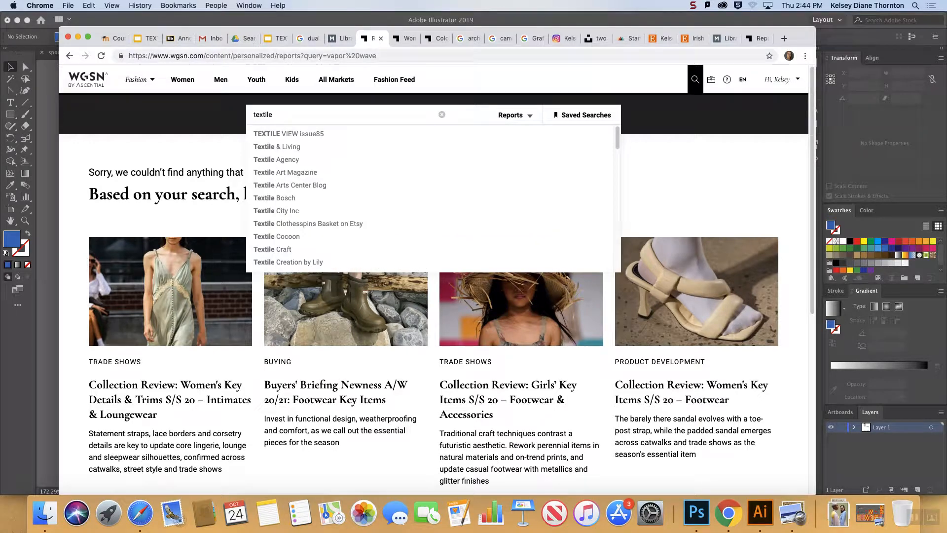
{"action": "key", "text": "Return"}
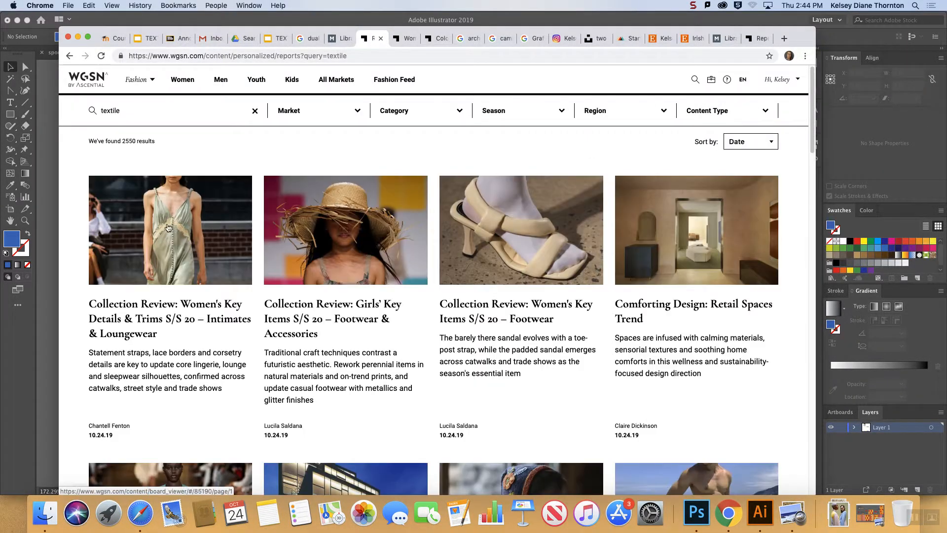
{"action": "scroll", "coordinate": [428, 278], "scroll_direction": "down", "scroll_amount": 10}
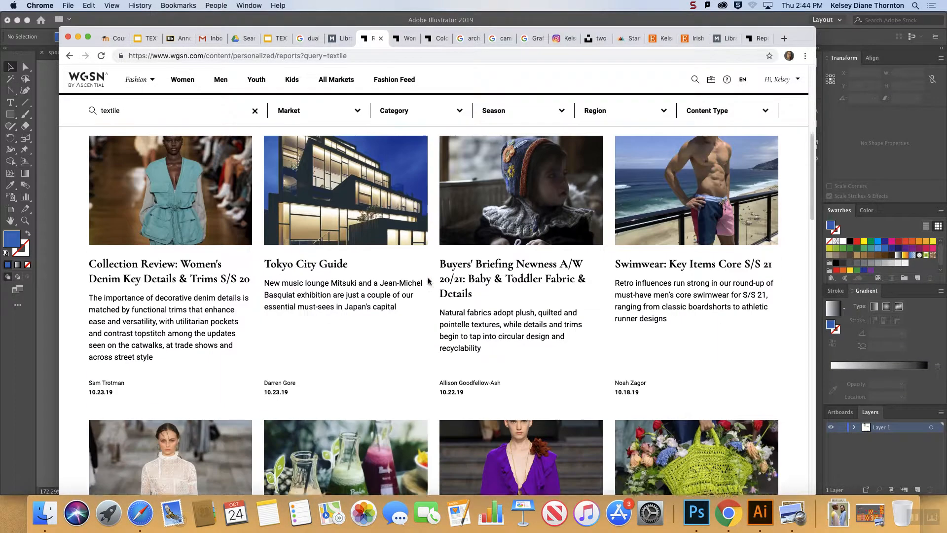
{"action": "scroll", "coordinate": [428, 281], "scroll_direction": "down", "scroll_amount": 15}
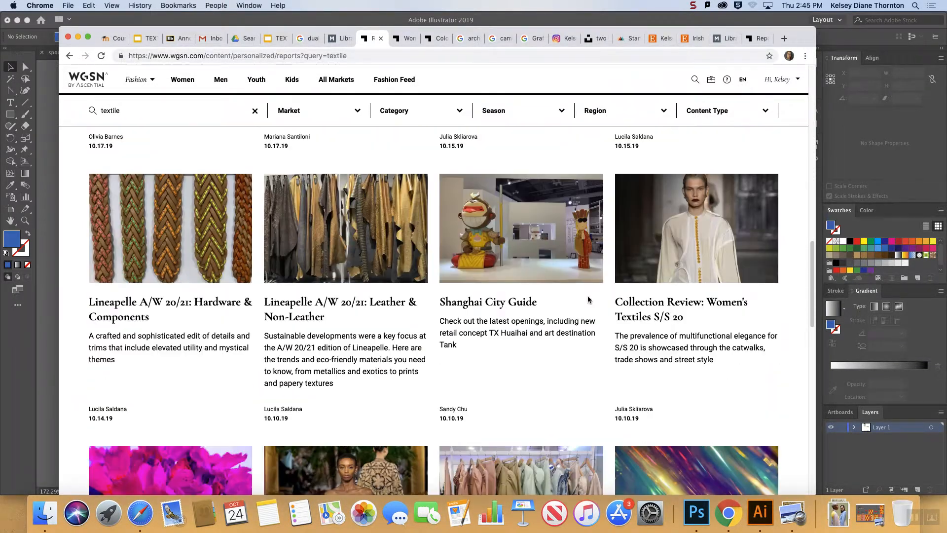
{"action": "scroll", "coordinate": [588, 299], "scroll_direction": "down", "scroll_amount": 7}
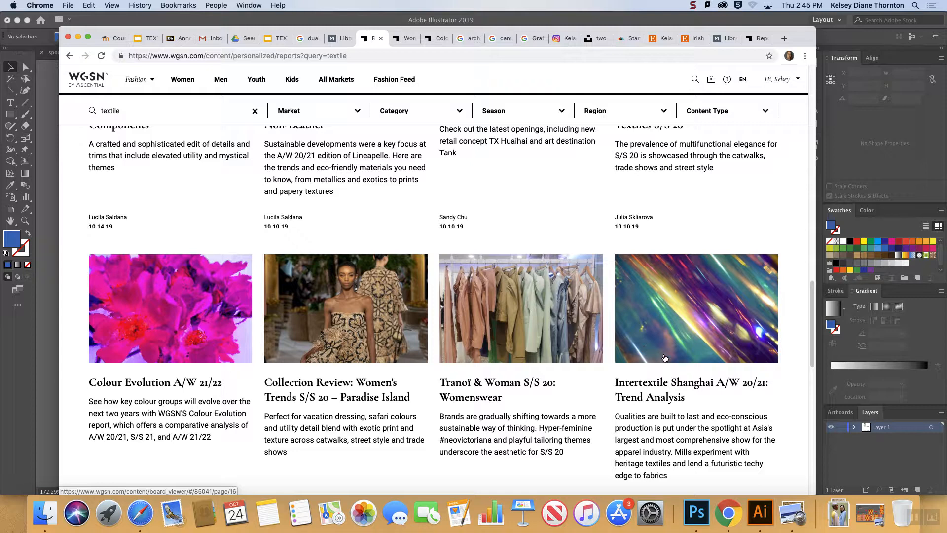
Open the Intertextile Shanghai A/W 20/21: Trend Analysis report and page back from Brand Contacts to the Dimensional Construction page.
{"action": "left_click", "coordinate": [665, 353]}
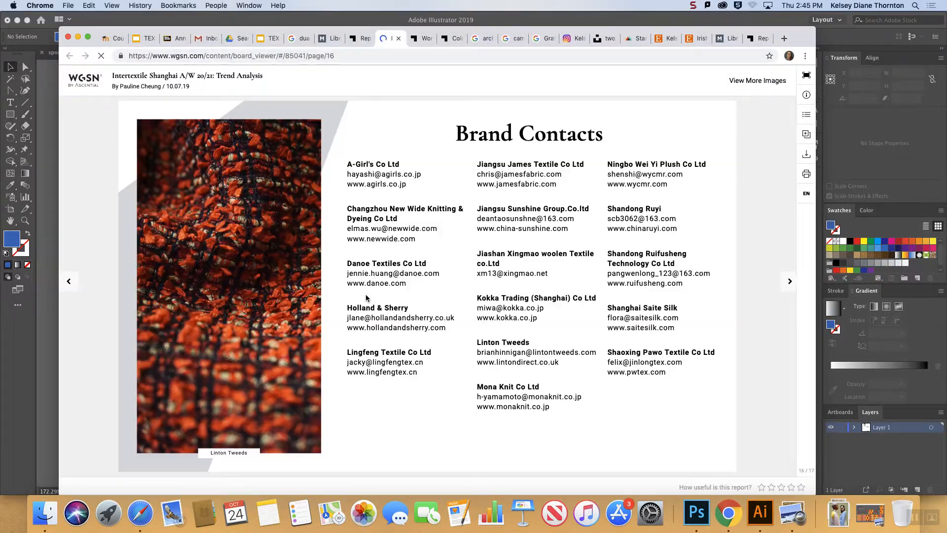
{"action": "left_click", "coordinate": [68, 280]}
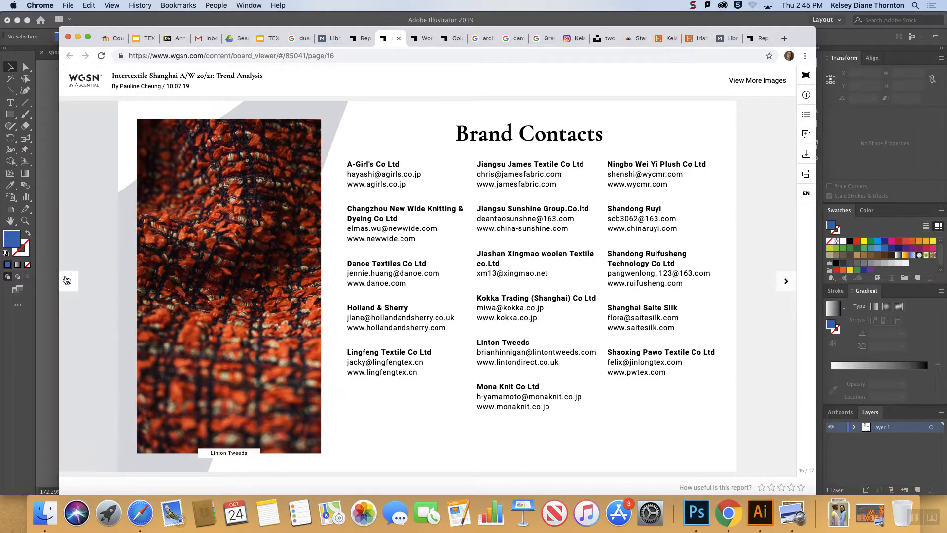
{"action": "double_click", "coordinate": [68, 281]}
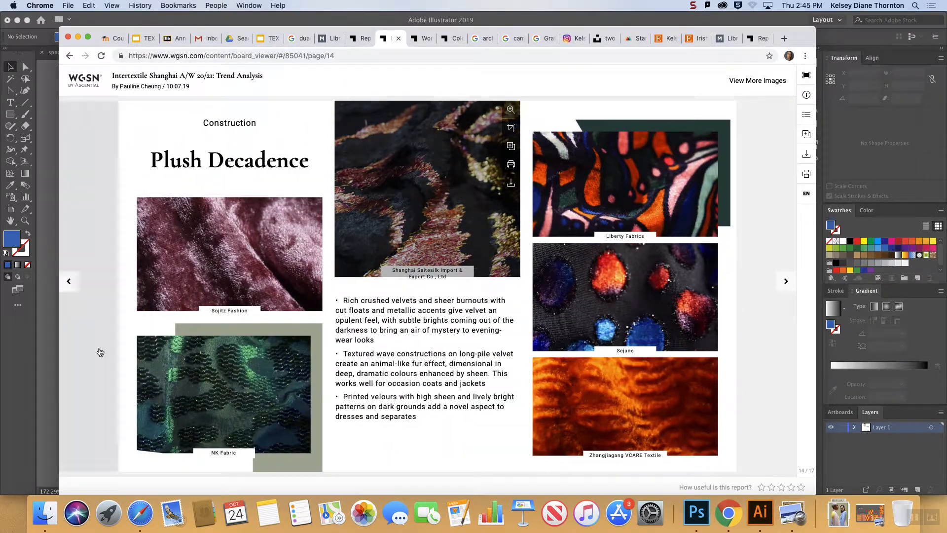
{"action": "left_click", "coordinate": [69, 289]}
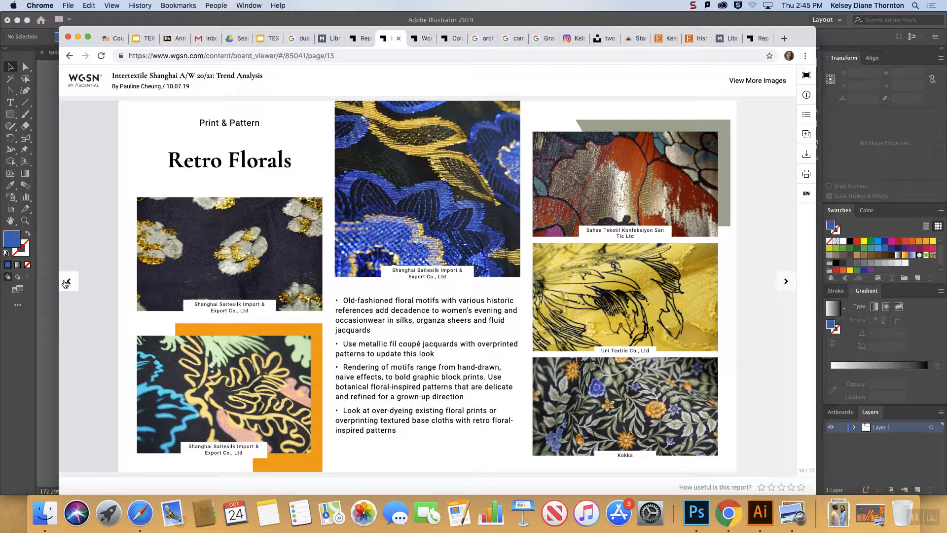
{"action": "left_click", "coordinate": [66, 283]}
{"action": "left_click", "coordinate": [66, 283]}
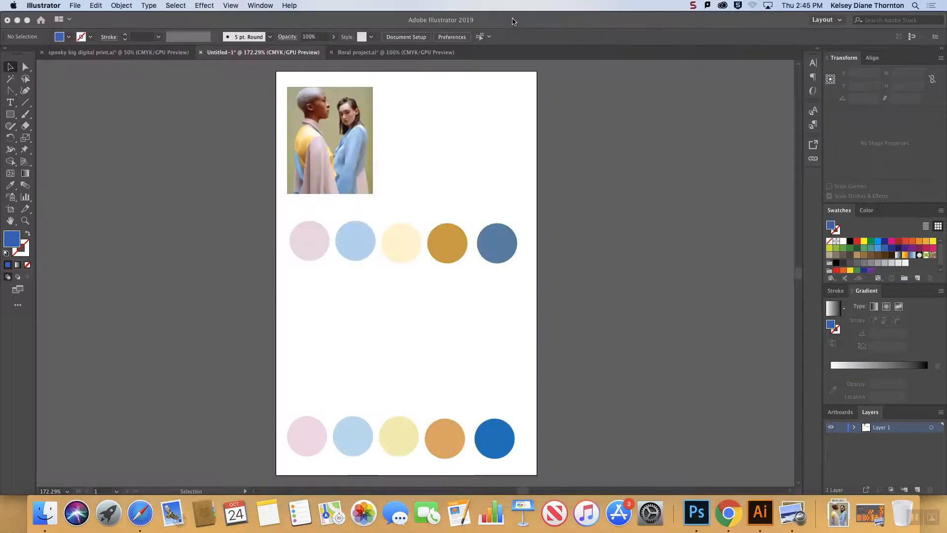
Switch to Illustrator to view the photo with its colour palettes, check the matching Photoshop document, and return to Illustrator.
{"action": "left_click", "coordinate": [512, 22]}
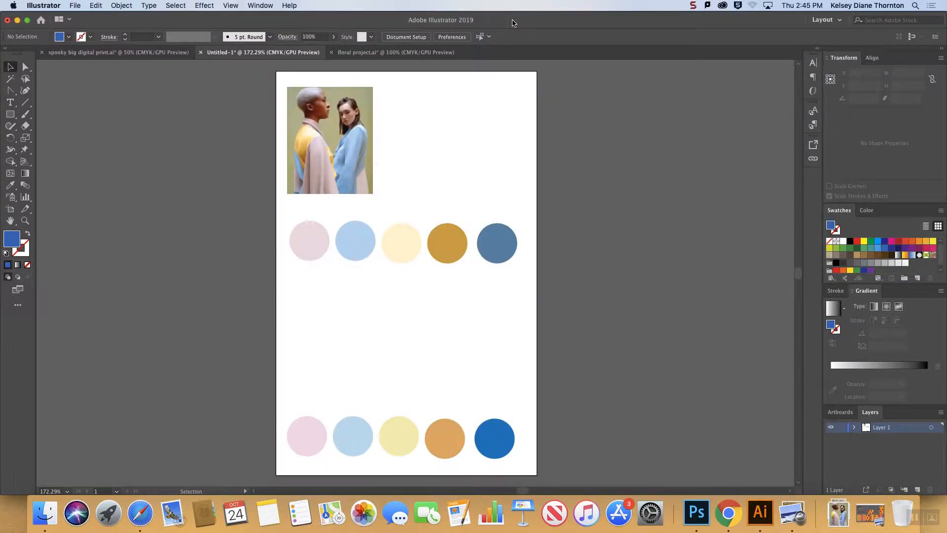
{"action": "left_click", "coordinate": [17, 21]}
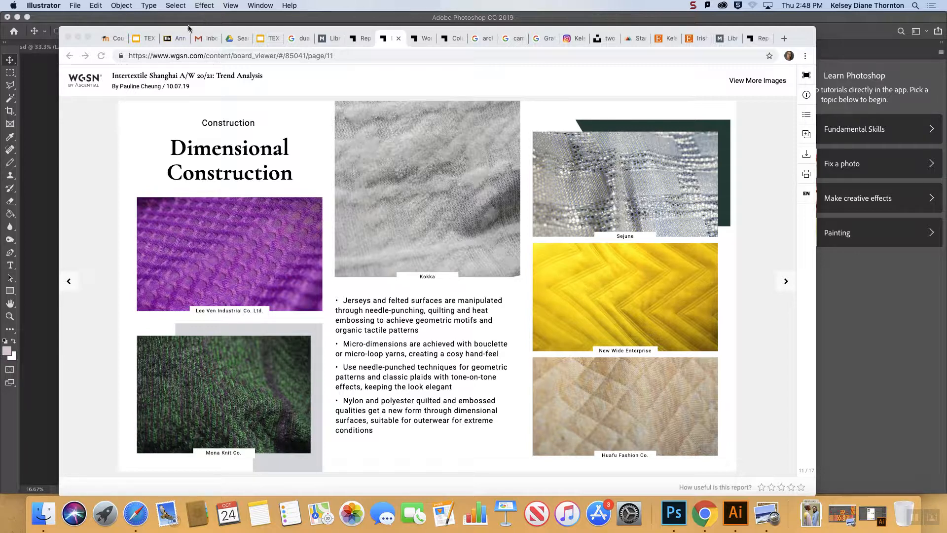
{"action": "left_click", "coordinate": [880, 312]}
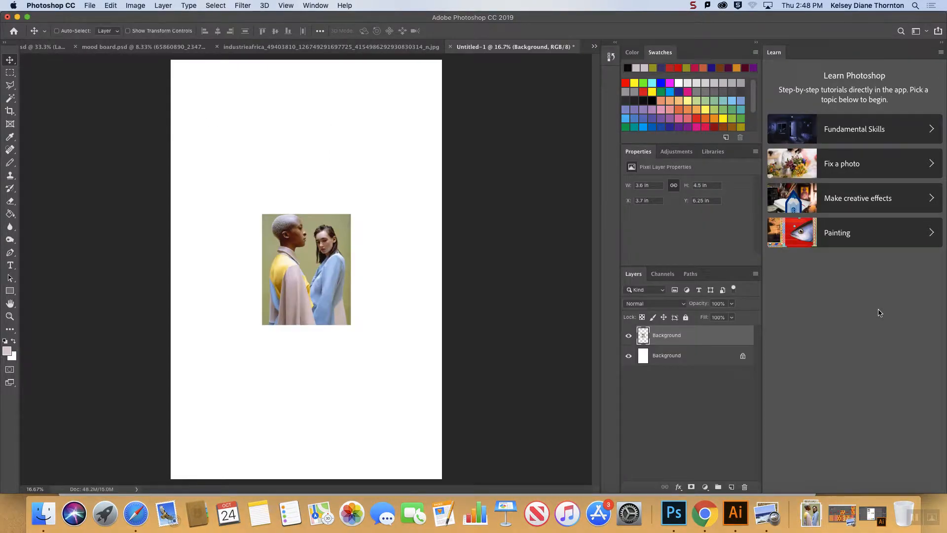
{"action": "left_click", "coordinate": [735, 513]}
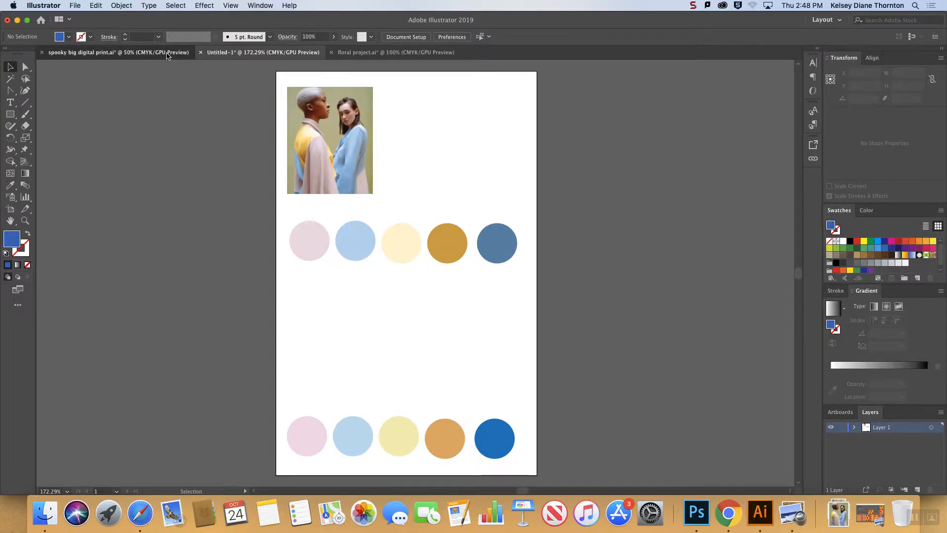
In spooky big digital print.ai, delete the artwork in the large area beside the print samples.
{"action": "left_click", "coordinate": [167, 55]}
{"action": "left_click_drag", "start_coordinate": [266, 123], "coordinate": [514, 455]}
{"action": "key", "text": "Delete"}
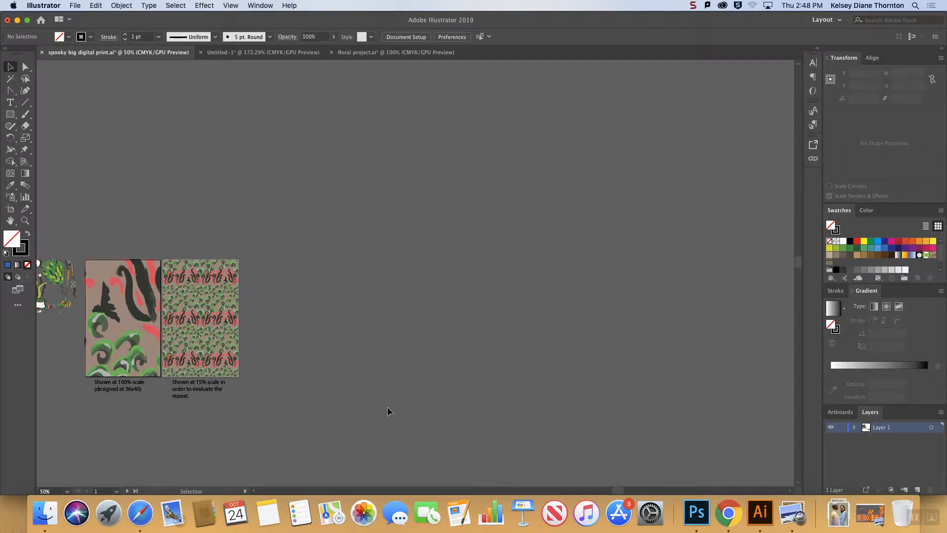
Place Scan copy.tiff from the Downloads folder in the empty area beside the 15% scale repeat sample.
{"action": "key", "text": "super+equal"}
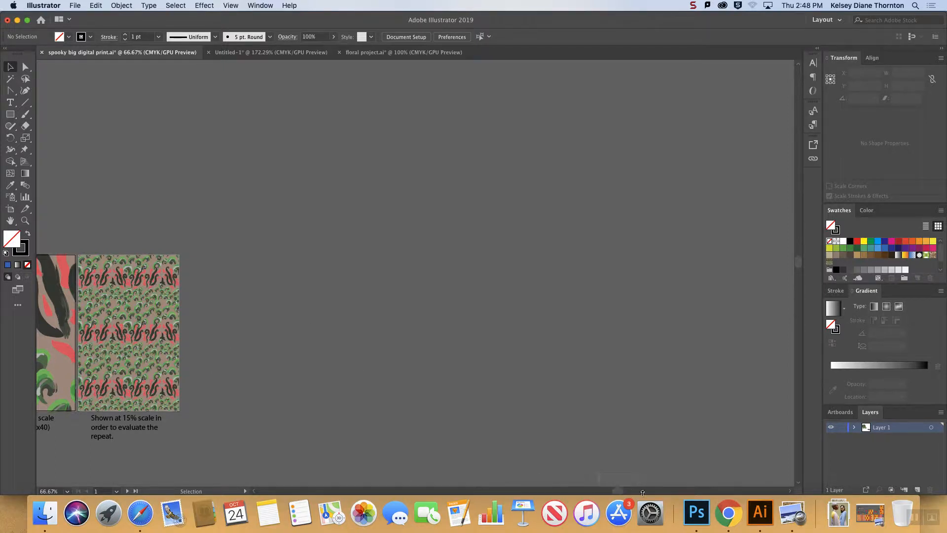
{"action": "left_click", "coordinate": [843, 518]}
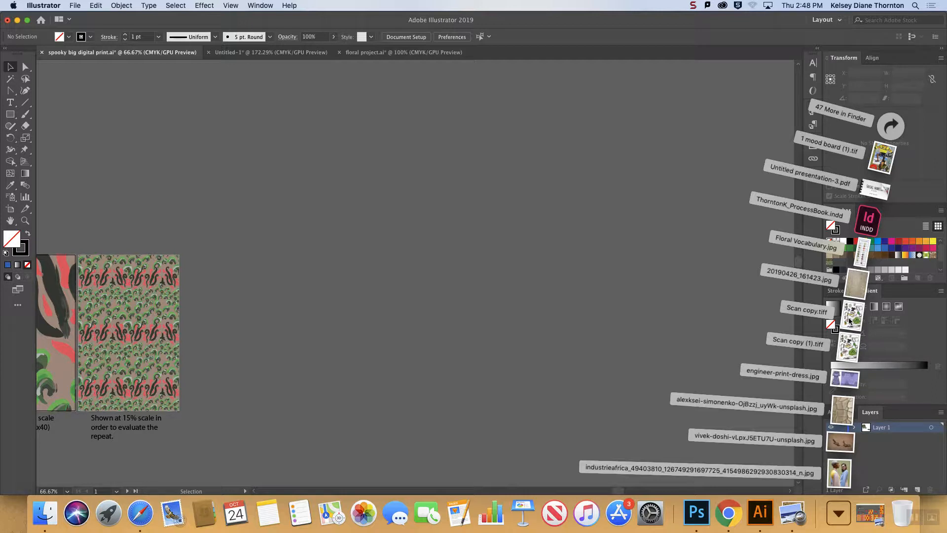
{"action": "left_click_drag", "start_coordinate": [846, 323], "coordinate": [368, 292]}
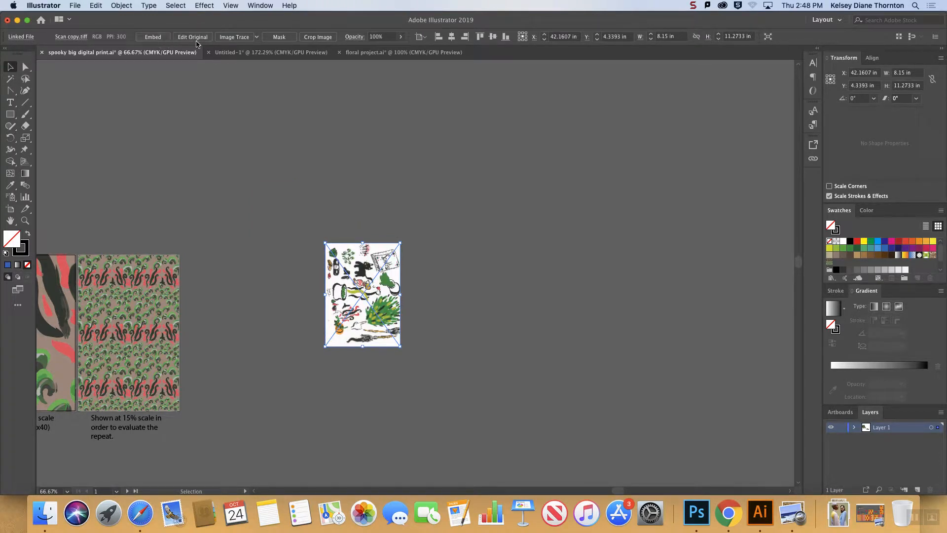
Crop the placed scan to the Spells book drawing, about 3.28 by 2.65 in, embedding the cropped copy.
{"action": "left_click", "coordinate": [318, 38]}
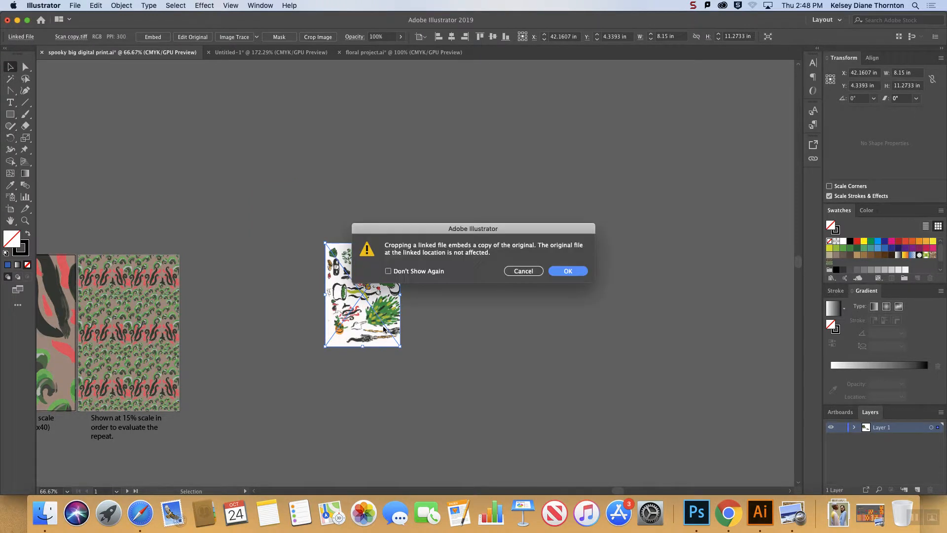
{"action": "left_click", "coordinate": [568, 275]}
{"action": "left_click_drag", "start_coordinate": [328, 294], "coordinate": [370, 290]}
{"action": "key", "text": "super+equal"}
{"action": "key", "text": "super+equal"}
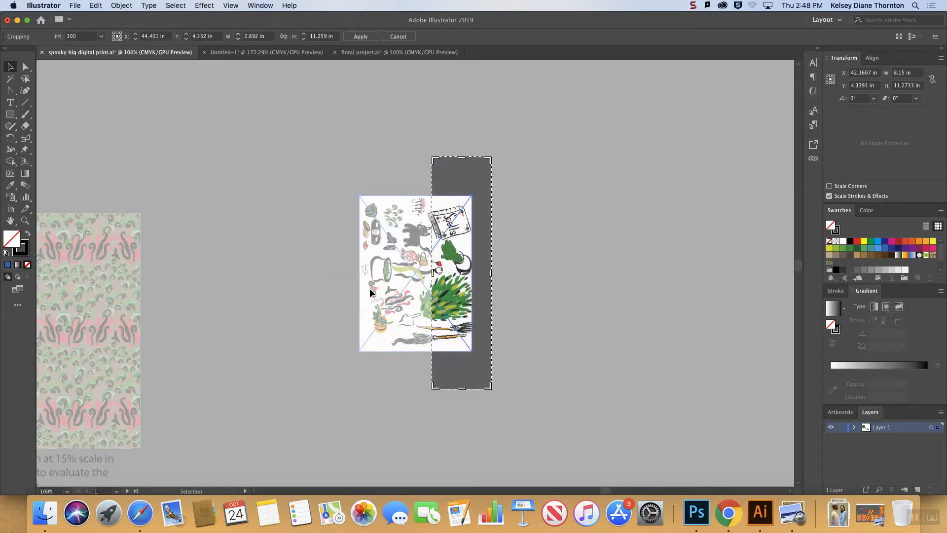
{"action": "left_click_drag", "start_coordinate": [492, 271], "coordinate": [499, 272]}
{"action": "left_click_drag", "start_coordinate": [466, 389], "coordinate": [474, 225]}
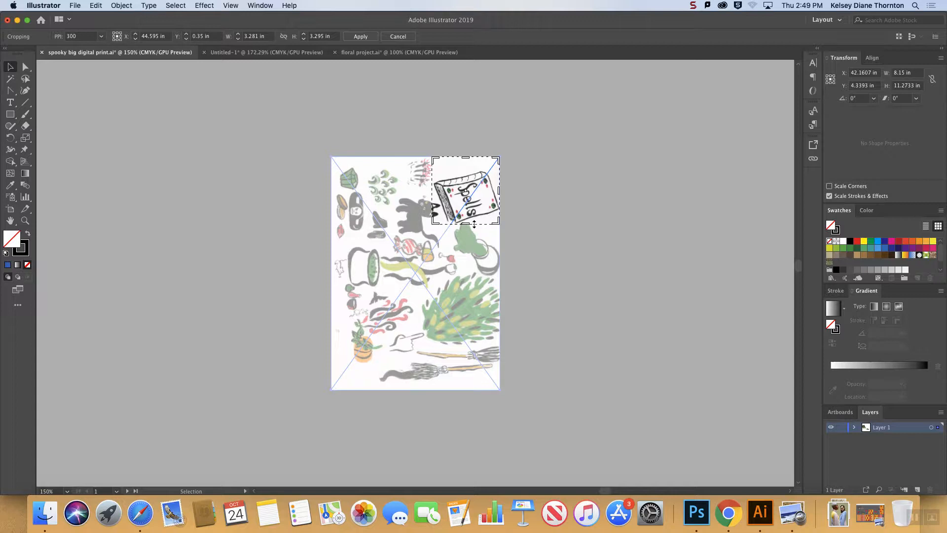
{"action": "left_click_drag", "start_coordinate": [465, 157], "coordinate": [465, 171]}
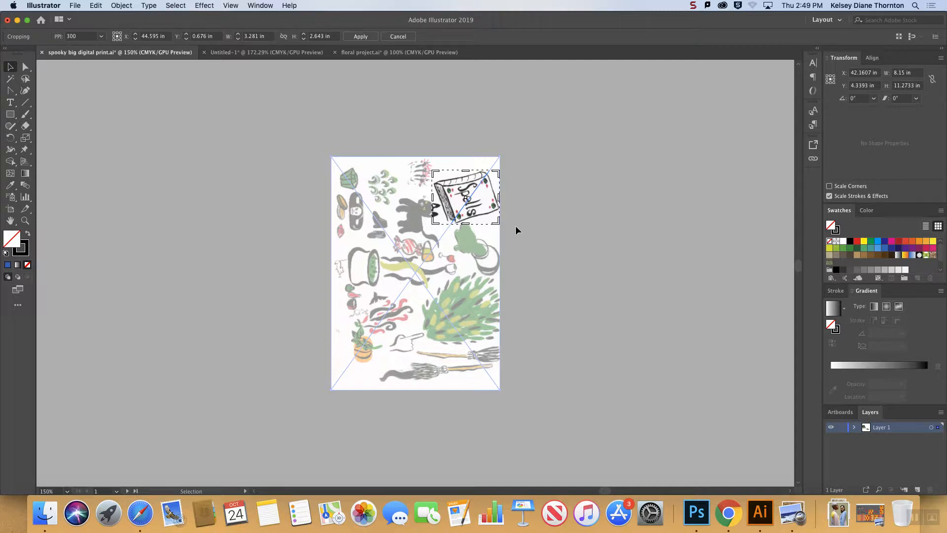
{"action": "key", "text": "Return"}
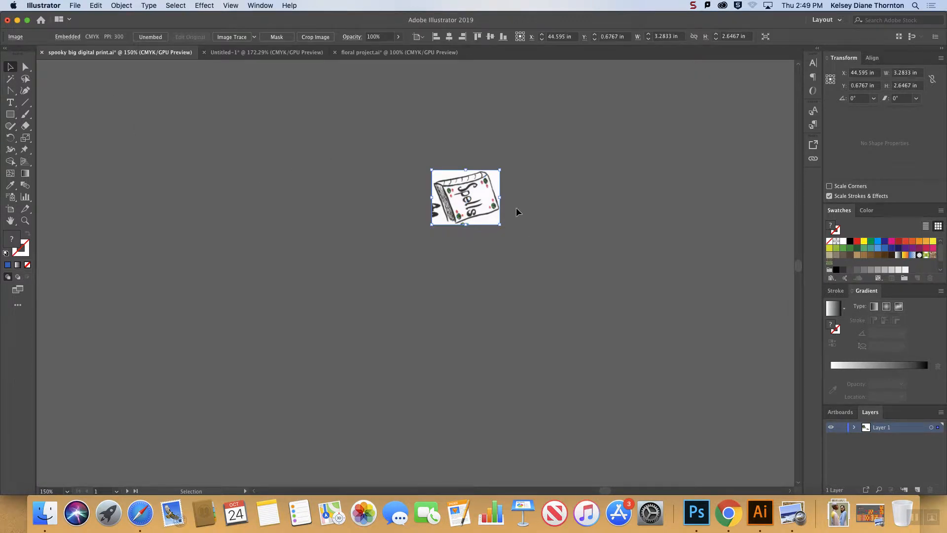
Move the cropped Spells book image to about X 38.05 in, Y 3.06 in and enlarge the view of it.
{"action": "left_click_drag", "start_coordinate": [451, 226], "coordinate": [315, 275]}
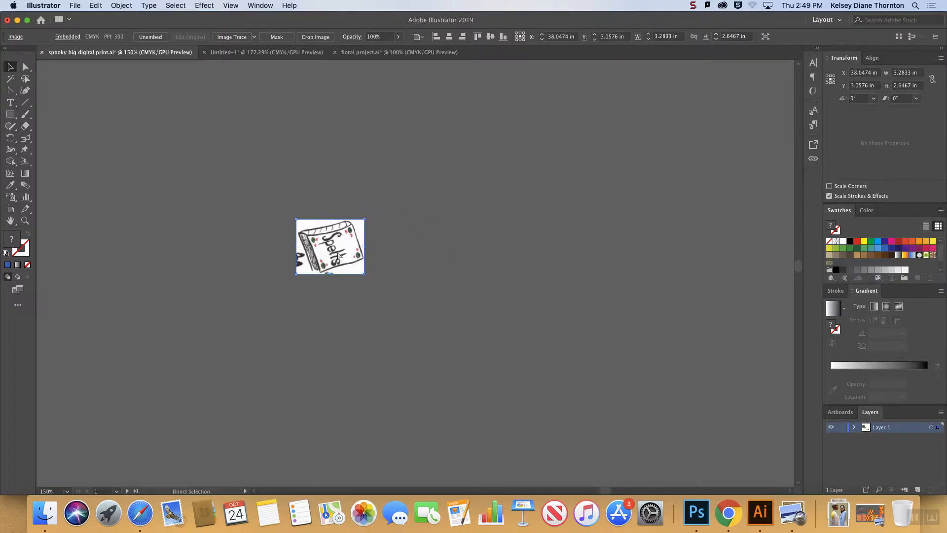
{"action": "key", "text": "super+equal"}
{"action": "key", "text": "super+equal"}
{"action": "key", "text": "v"}
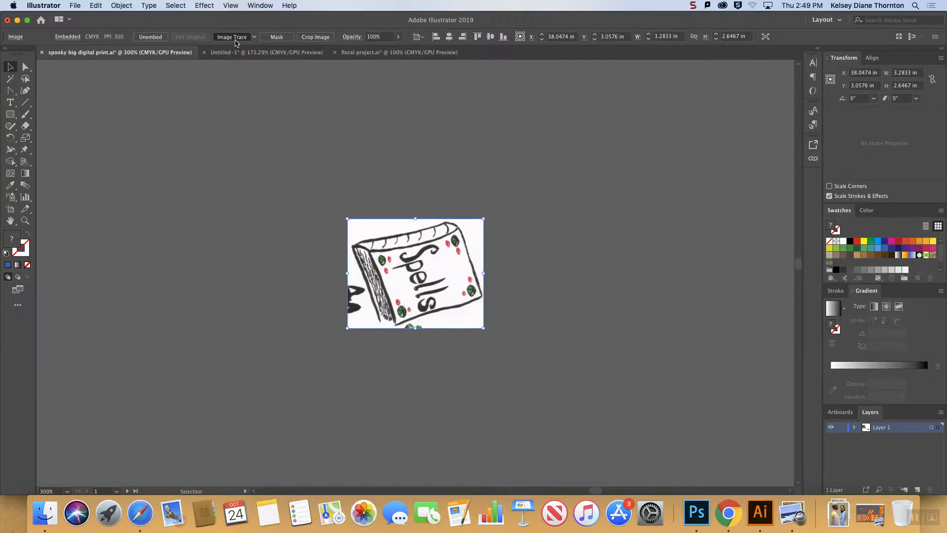
Apply Image Trace with the default preset to the Spells book image and show the detailed trace settings.
{"action": "left_click", "coordinate": [235, 41]}
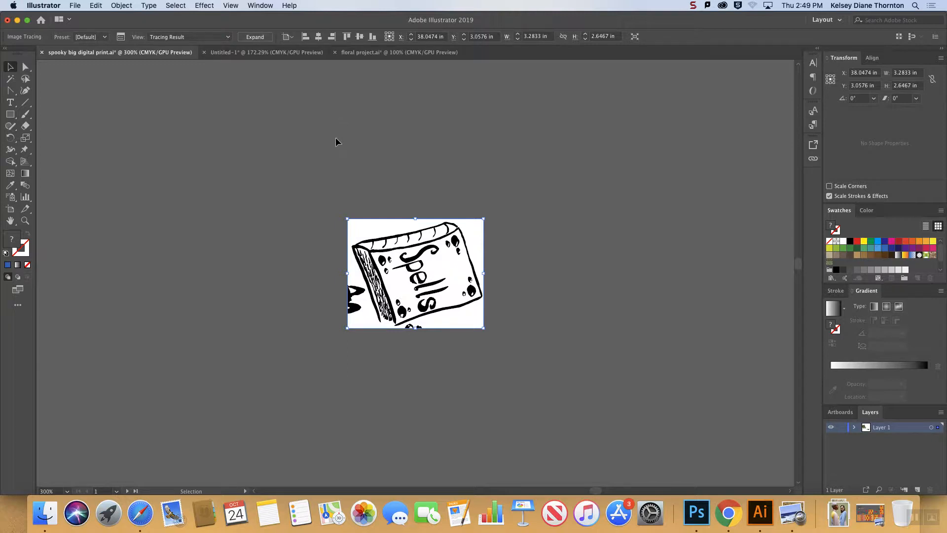
{"action": "left_click", "coordinate": [120, 37]}
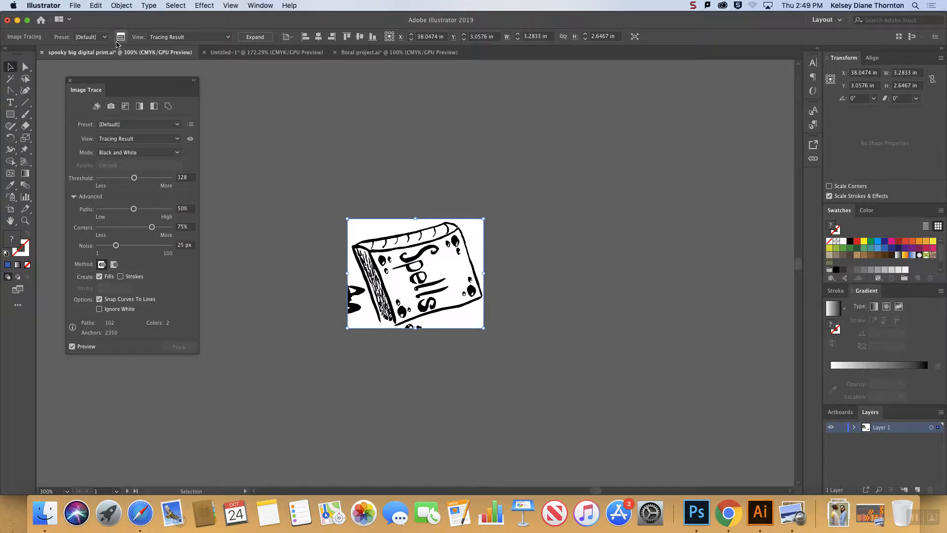
{"action": "left_click", "coordinate": [271, 6]}
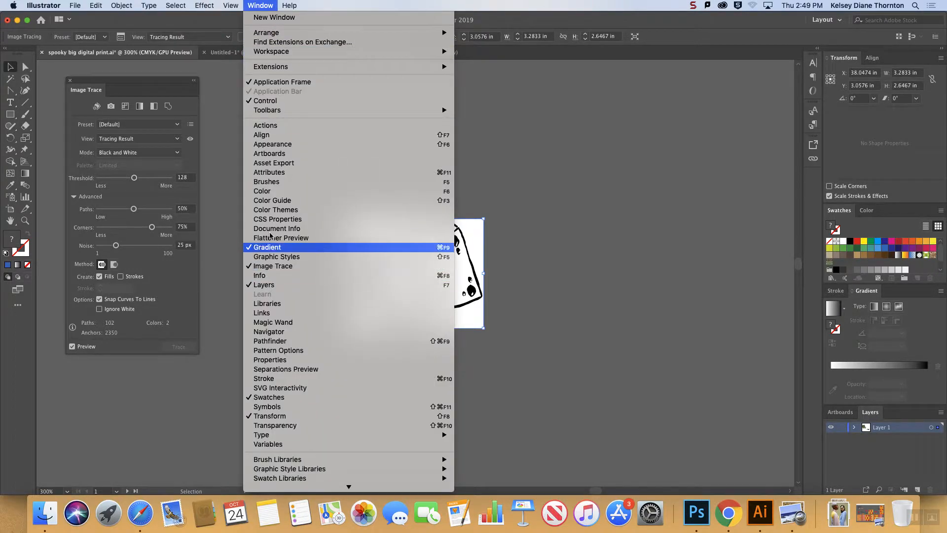
Apply the 3 Colors preset to the Spells book trace and set the number of colors to 9.
{"action": "left_click", "coordinate": [168, 91]}
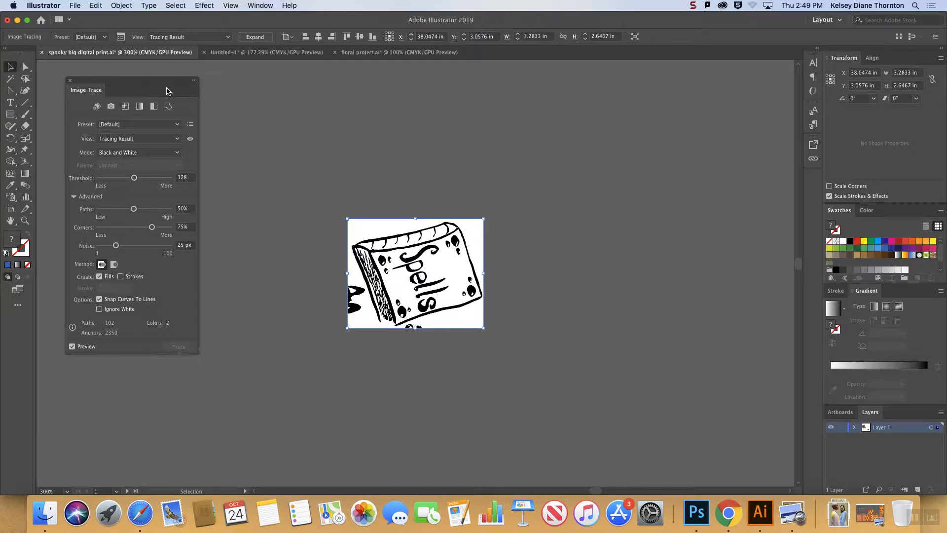
{"action": "left_click", "coordinate": [127, 125]}
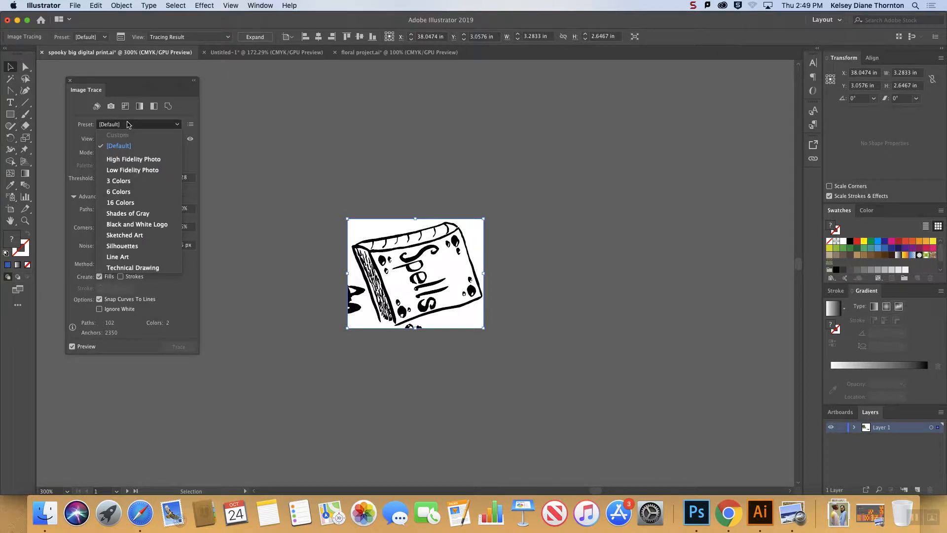
{"action": "left_click", "coordinate": [122, 181]}
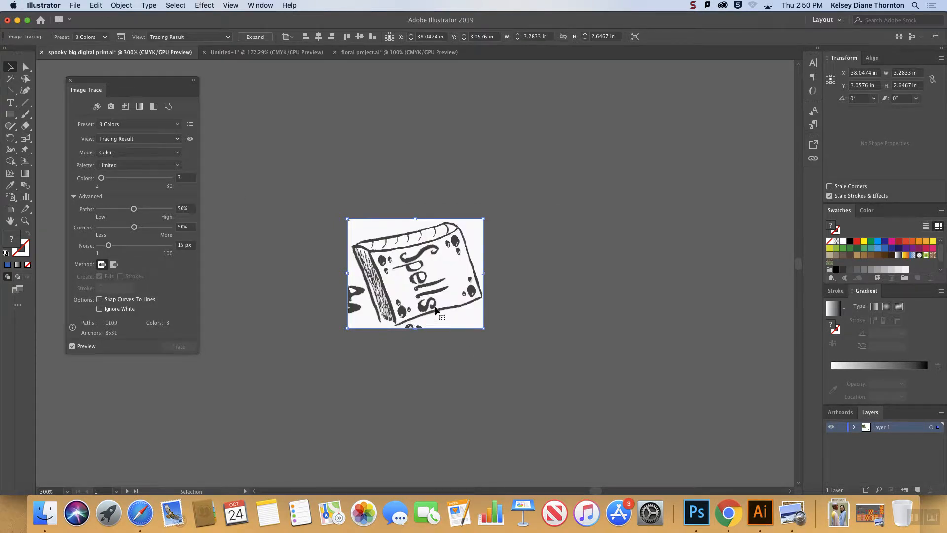
{"action": "key", "text": "super+equal"}
{"action": "key", "text": "super+equal"}
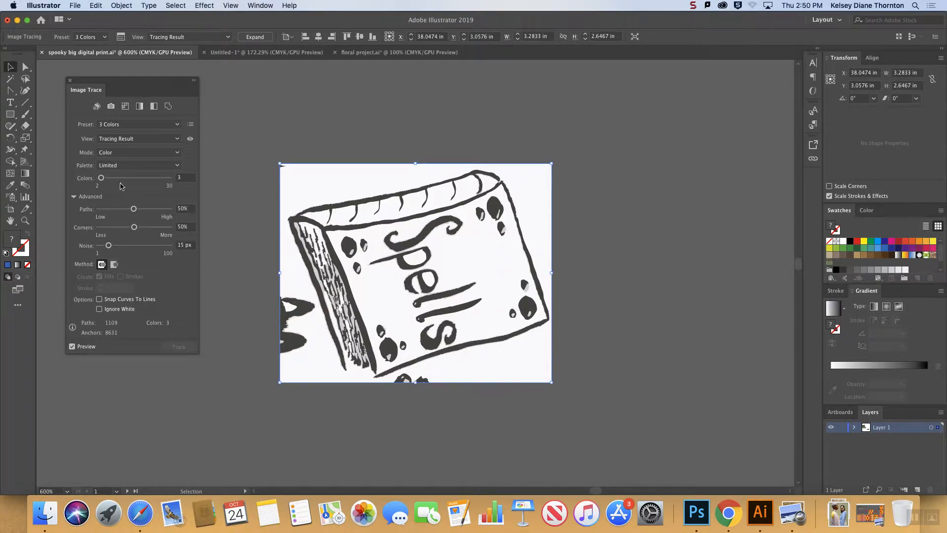
{"action": "left_click", "coordinate": [116, 179]}
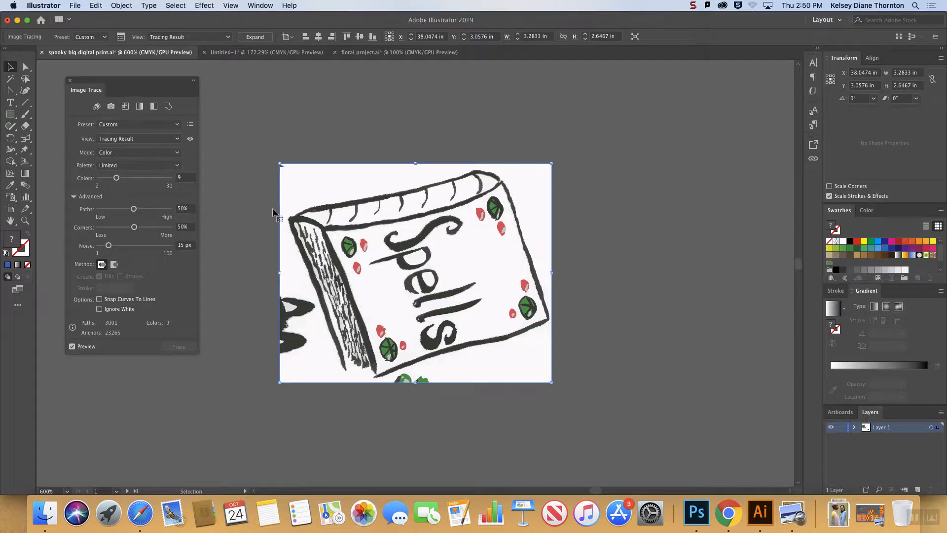
{"action": "left_click", "coordinate": [184, 177]}
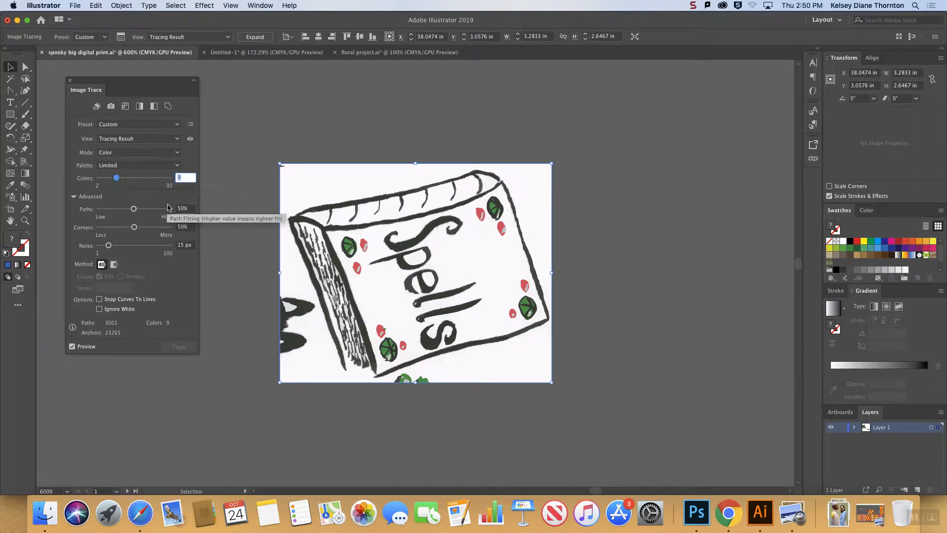
{"action": "left_click", "coordinate": [192, 209]}
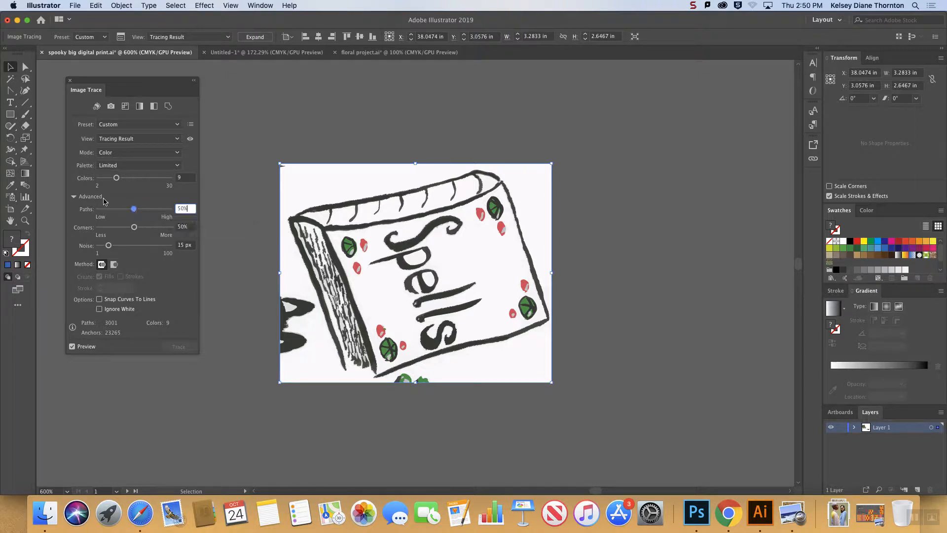
{"action": "left_click", "coordinate": [74, 196]}
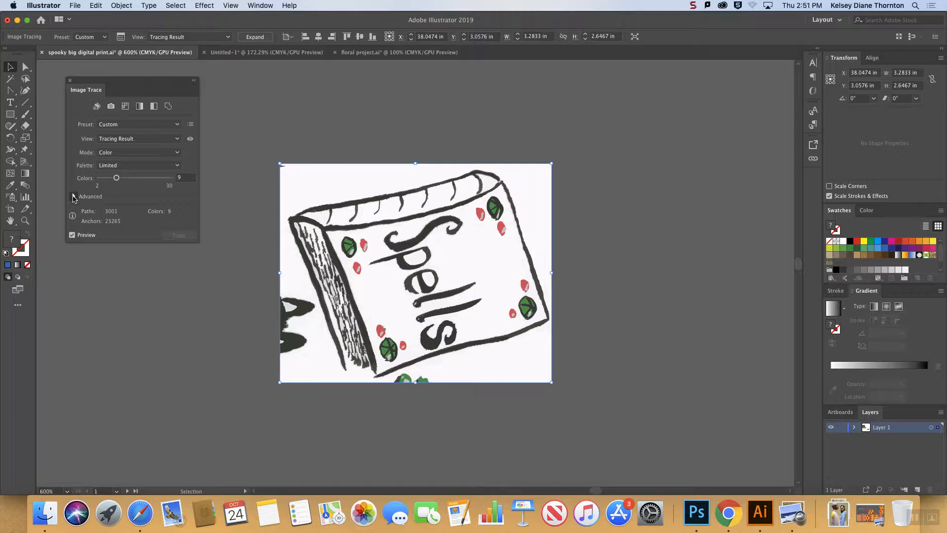
{"action": "left_click", "coordinate": [74, 196]}
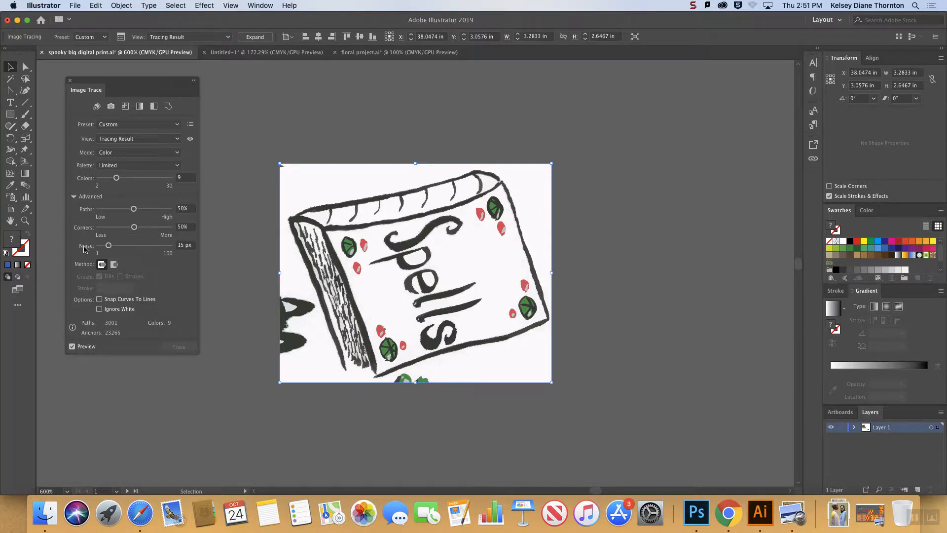
Retrace the Spells book with Paths at 1%, Corners at 0% and Noise at 100 px, turning off the live preview while adjusting.
{"action": "left_click", "coordinate": [72, 347]}
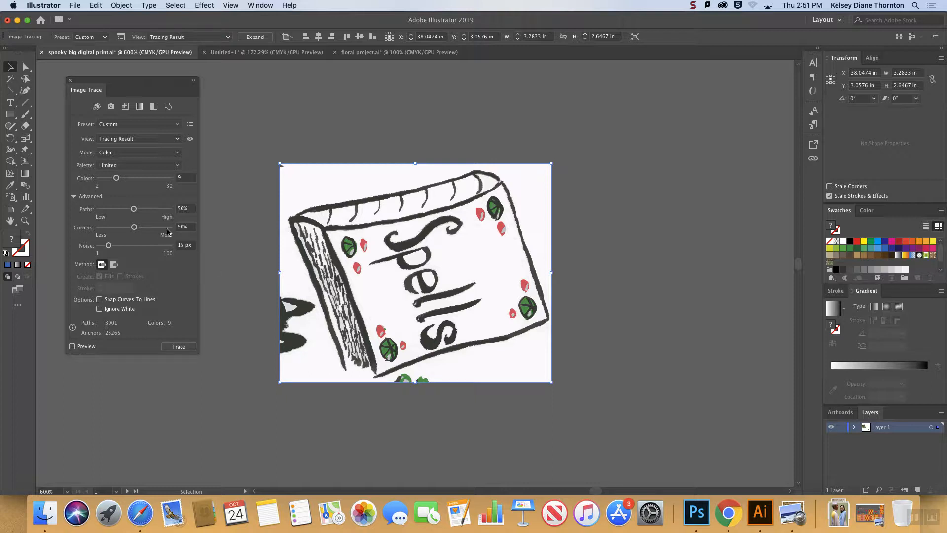
{"action": "mouse_move", "coordinate": [134, 209]}
{"action": "left_mouse_down"}
{"action": "mouse_move", "coordinate": [99, 208]}
{"action": "mouse_move", "coordinate": [113, 228]}
{"action": "mouse_move", "coordinate": [92, 231]}
{"action": "left_mouse_up"}
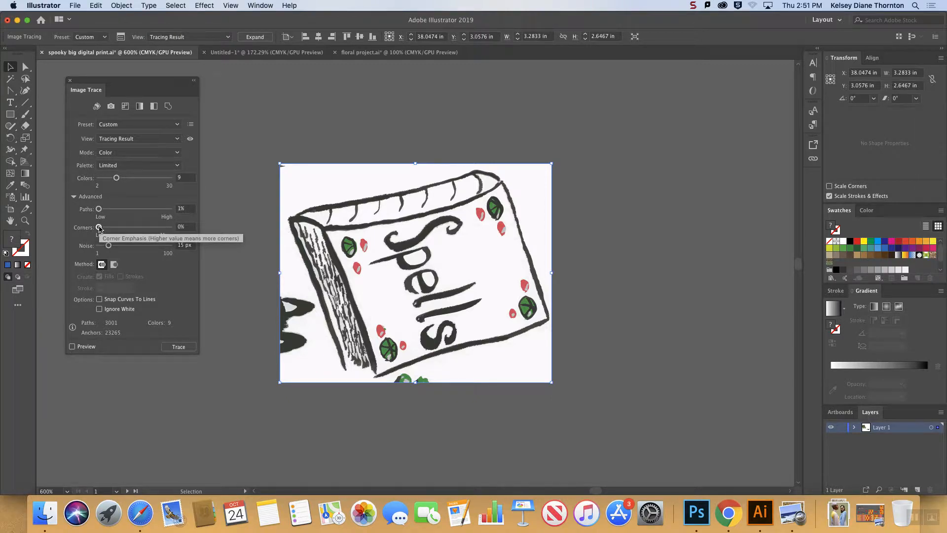
{"action": "key", "text": "super+equal"}
{"action": "key", "text": "super+equal"}
{"action": "key", "text": "super+equal"}
{"action": "key", "text": "super+equal"}
{"action": "key", "text": "super+equal"}
{"action": "key", "text": "super+equal"}
{"action": "key", "text": "super+equal"}
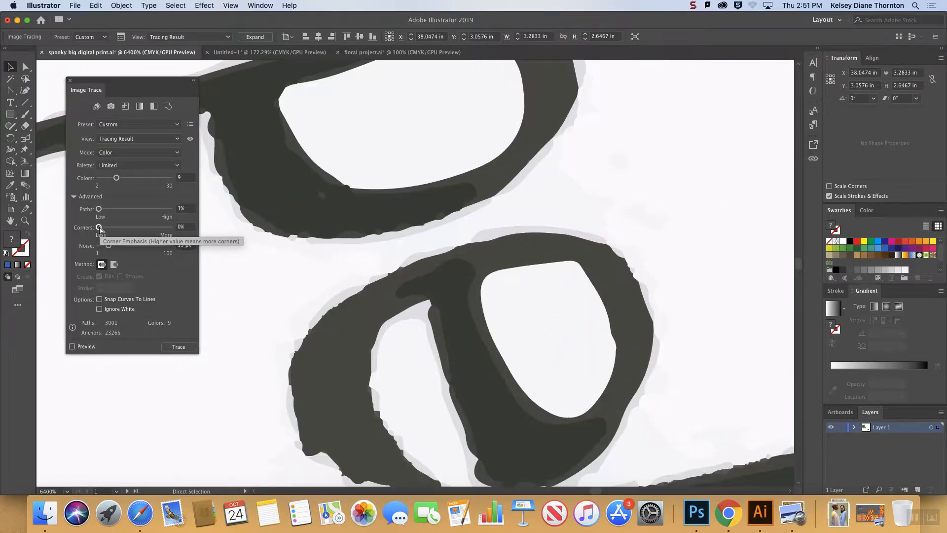
{"action": "key", "text": "super+equal"}
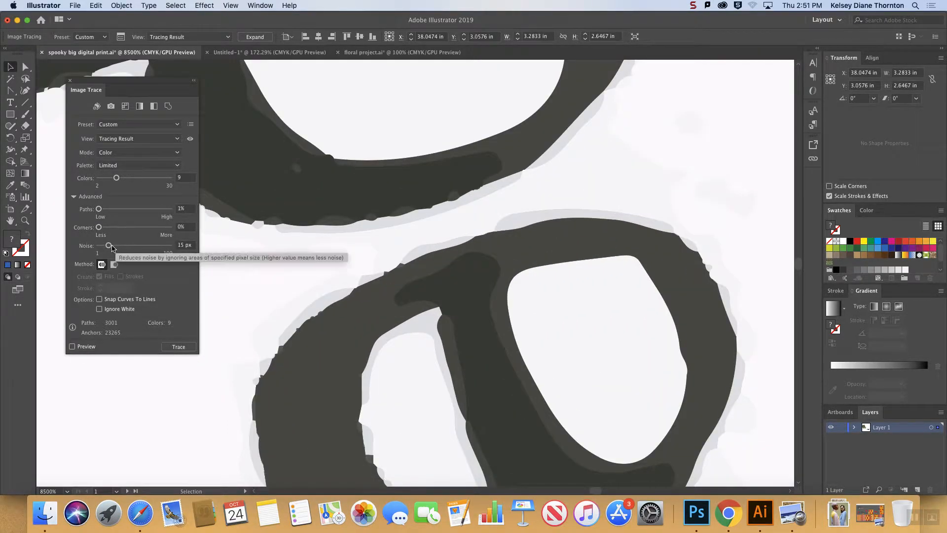
{"action": "left_click_drag", "start_coordinate": [109, 249], "coordinate": [168, 249]}
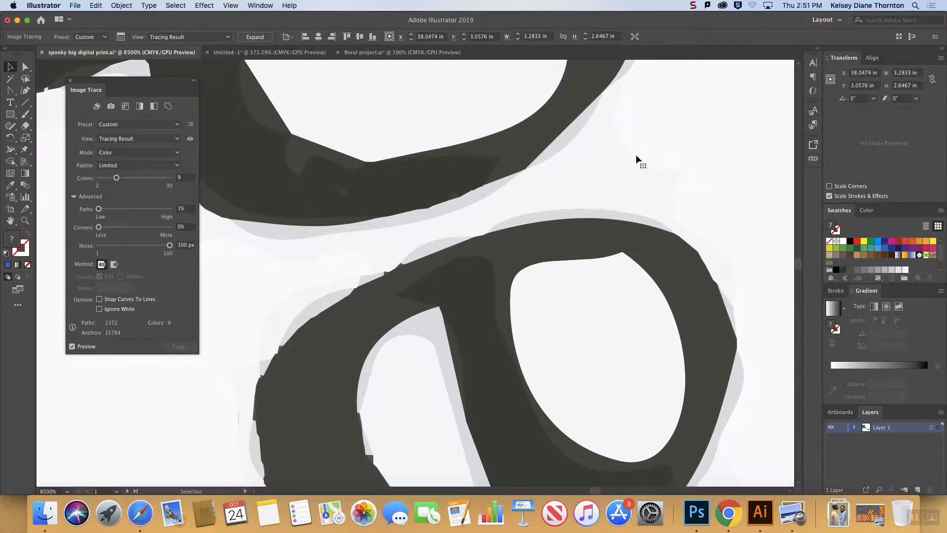
Close and reopen the Image Trace settings, showing the advanced options again.
{"action": "left_click", "coordinate": [74, 196]}
{"action": "left_click", "coordinate": [74, 197]}
{"action": "left_click", "coordinate": [75, 197]}
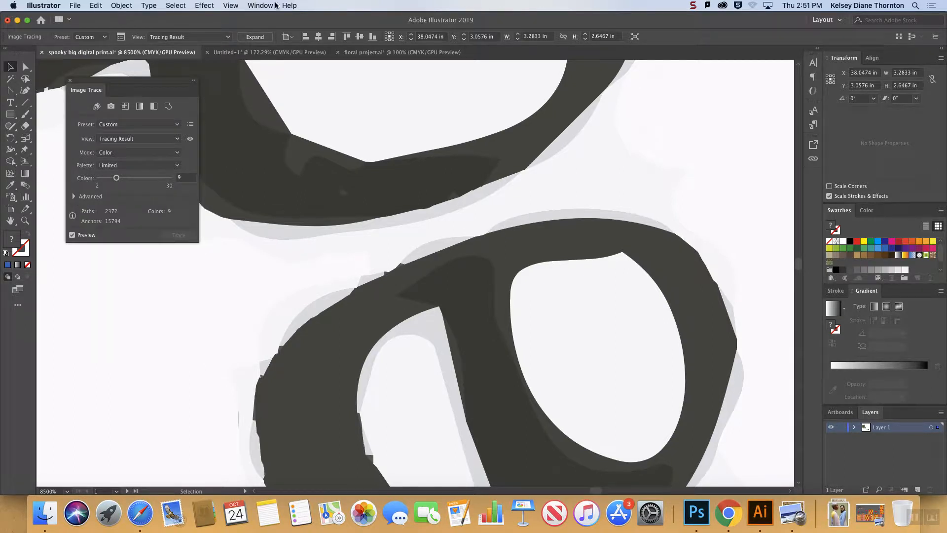
{"action": "left_click", "coordinate": [260, 5]}
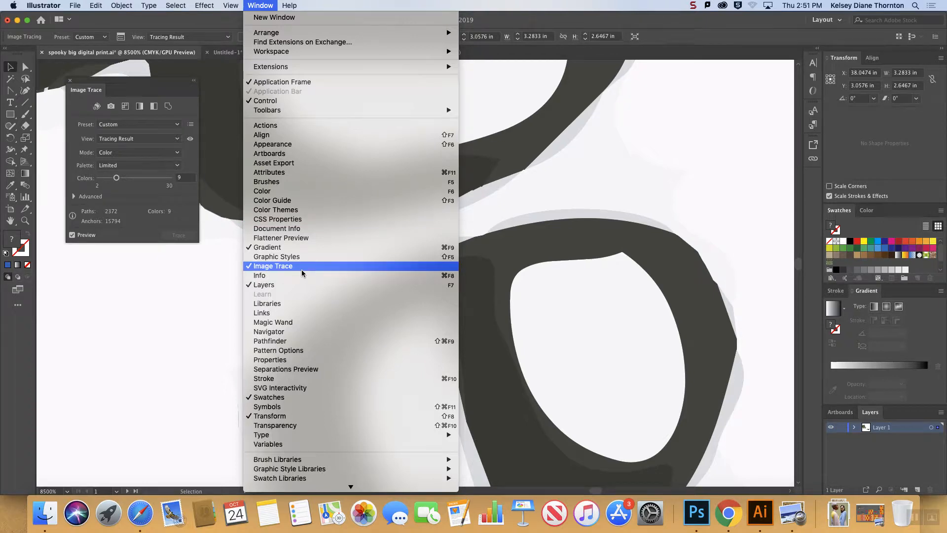
{"action": "left_click", "coordinate": [266, 5]}
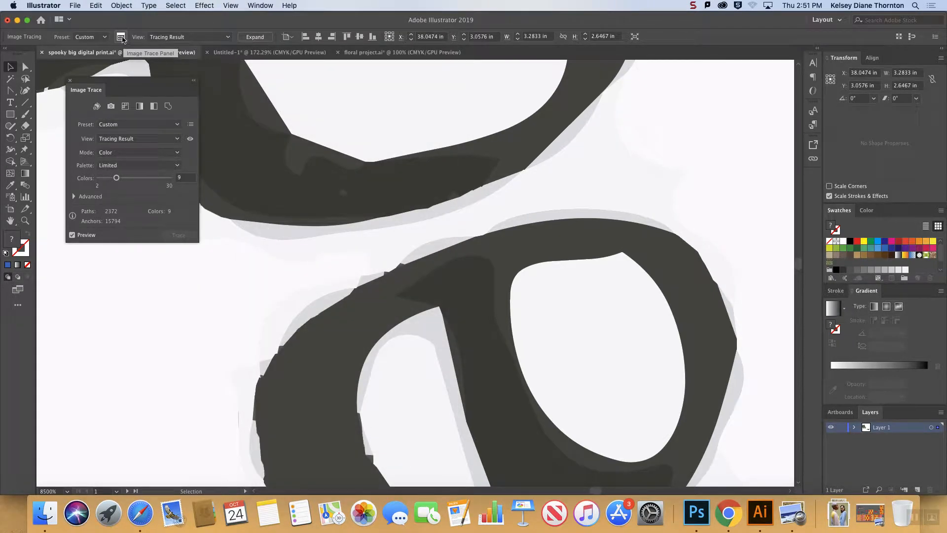
{"action": "left_click", "coordinate": [70, 80]}
{"action": "left_click", "coordinate": [120, 36]}
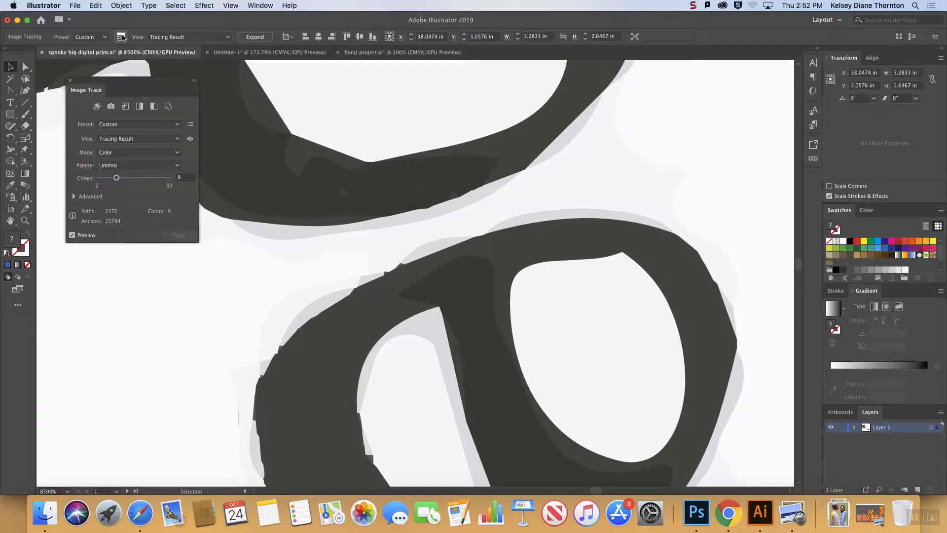
{"action": "left_click", "coordinate": [74, 197]}
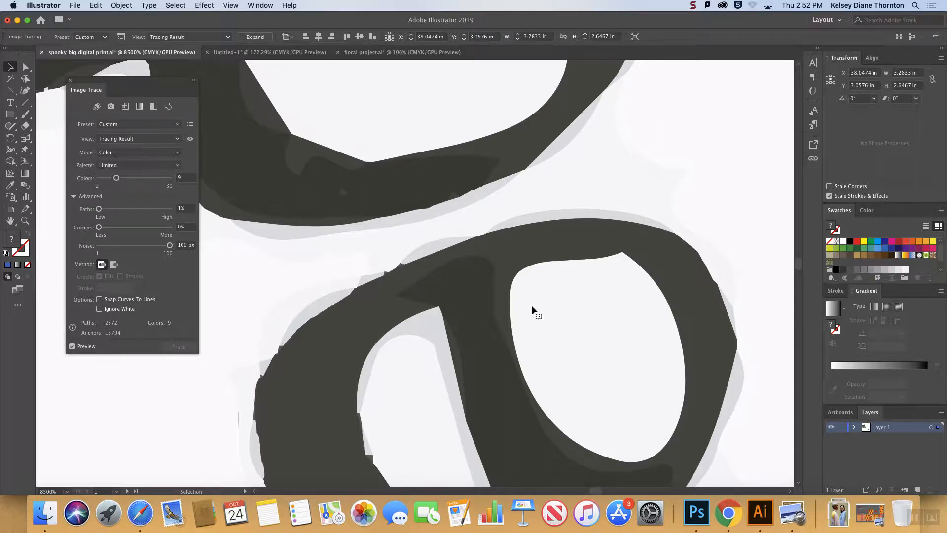
Expand the traced Spells book image into editable vector paths.
{"action": "key", "text": "super+minus"}
{"action": "key", "text": "super+minus"}
{"action": "key", "text": "super+minus"}
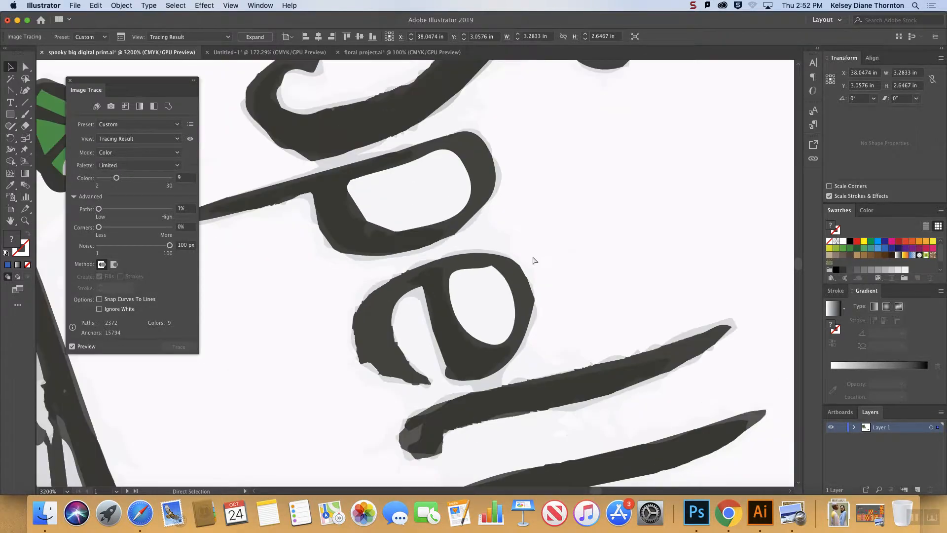
{"action": "key", "text": "super+minus"}
{"action": "key", "text": "super+minus"}
{"action": "key", "text": "super+minus"}
{"action": "key", "text": "super+minus"}
{"action": "key", "text": "super+minus"}
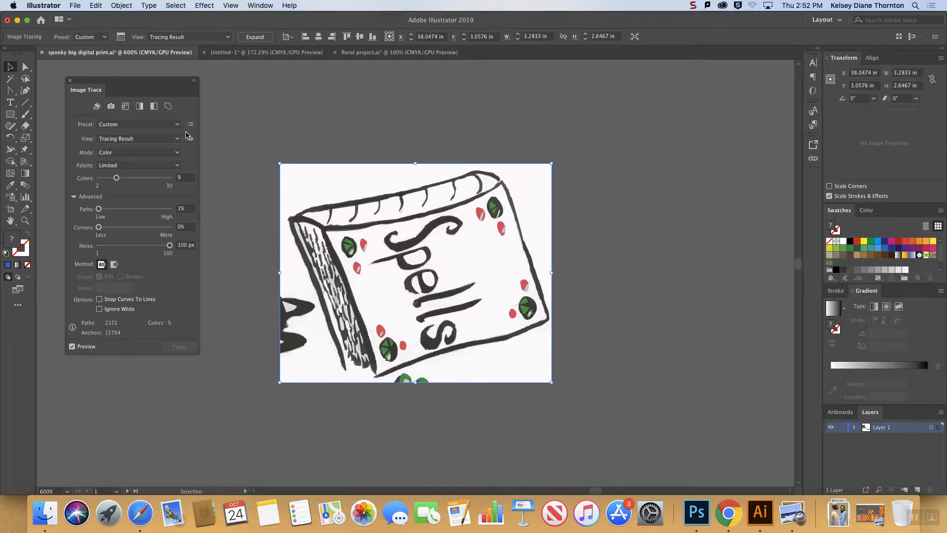
{"action": "left_click_drag", "start_coordinate": [107, 87], "coordinate": [122, 87]}
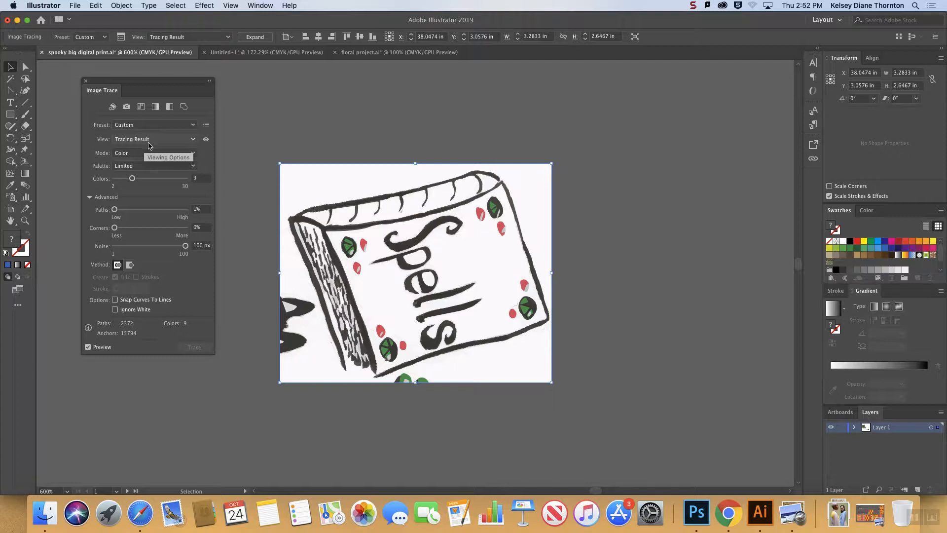
{"action": "left_click", "coordinate": [252, 38]}
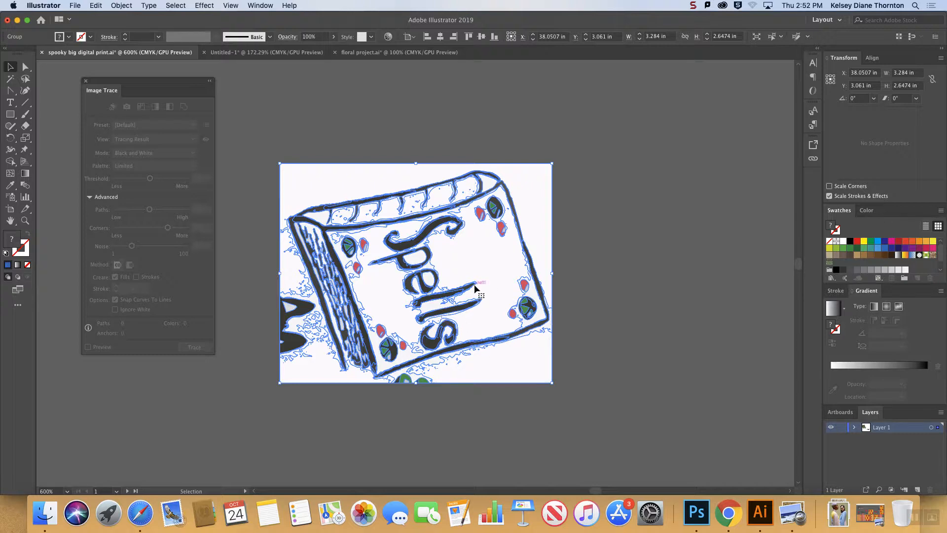
Ungroup the expanded tracing and delete the large white background areas above, below and beside the book.
{"action": "left_click", "coordinate": [575, 241]}
{"action": "left_click", "coordinate": [536, 221]}
{"action": "left_click", "coordinate": [121, 6]}
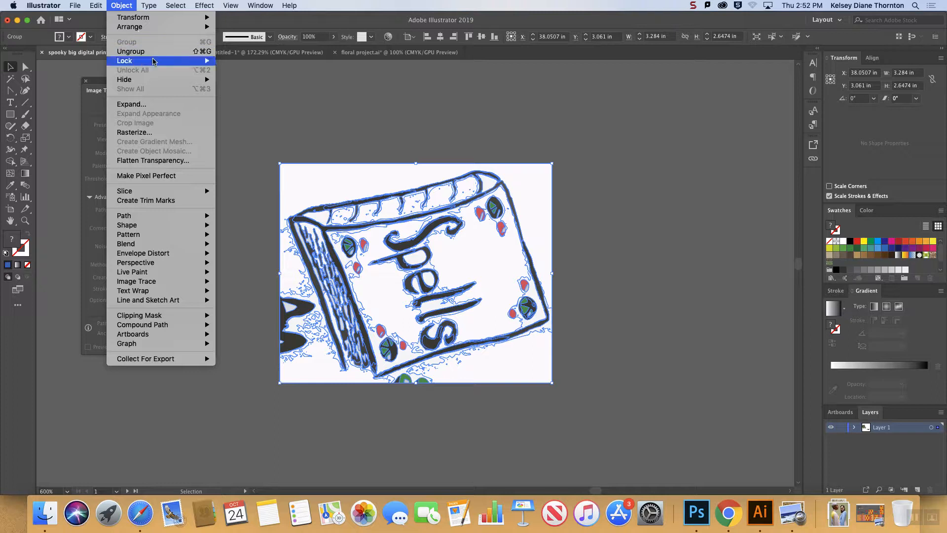
{"action": "left_click", "coordinate": [232, 60]}
{"action": "left_click", "coordinate": [347, 174]}
{"action": "key", "text": "Delete"}
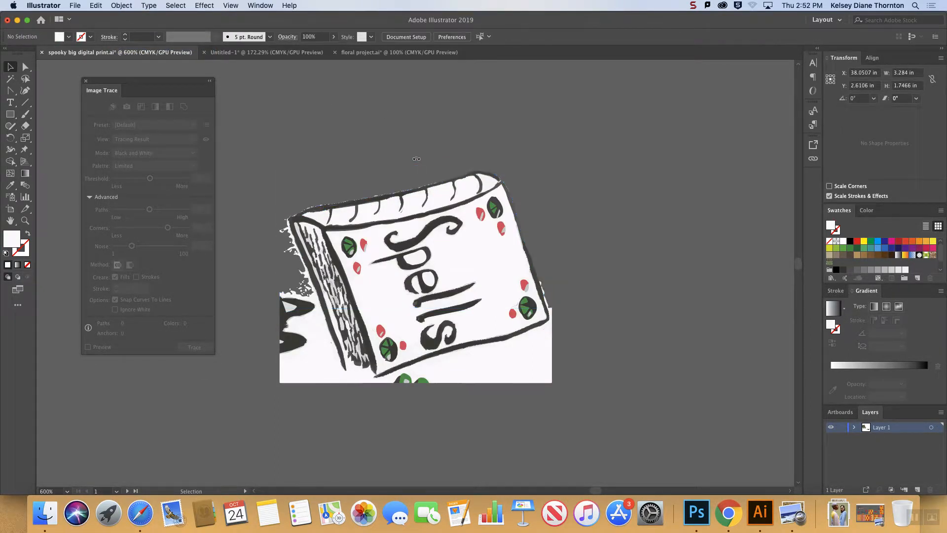
{"action": "key", "text": "Delete"}
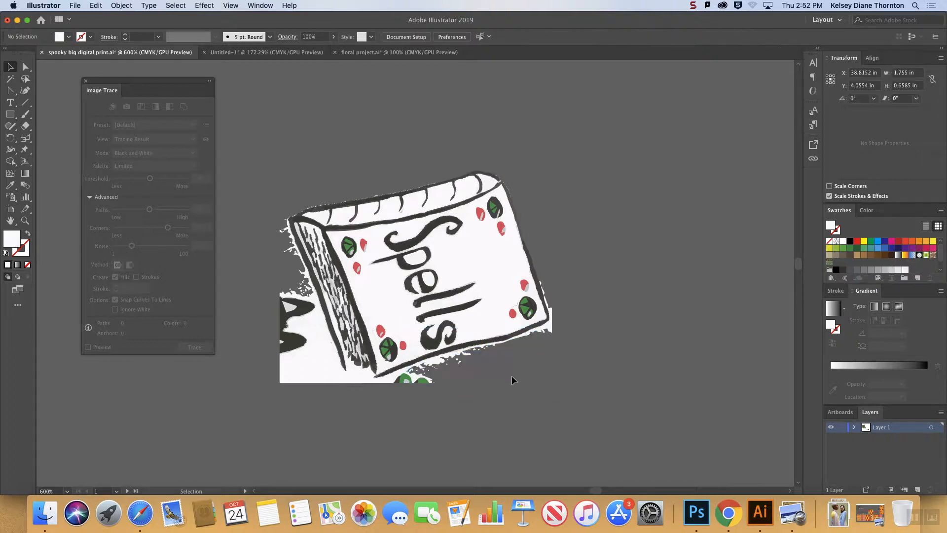
{"action": "left_click", "coordinate": [312, 380]}
{"action": "key", "text": "Delete"}
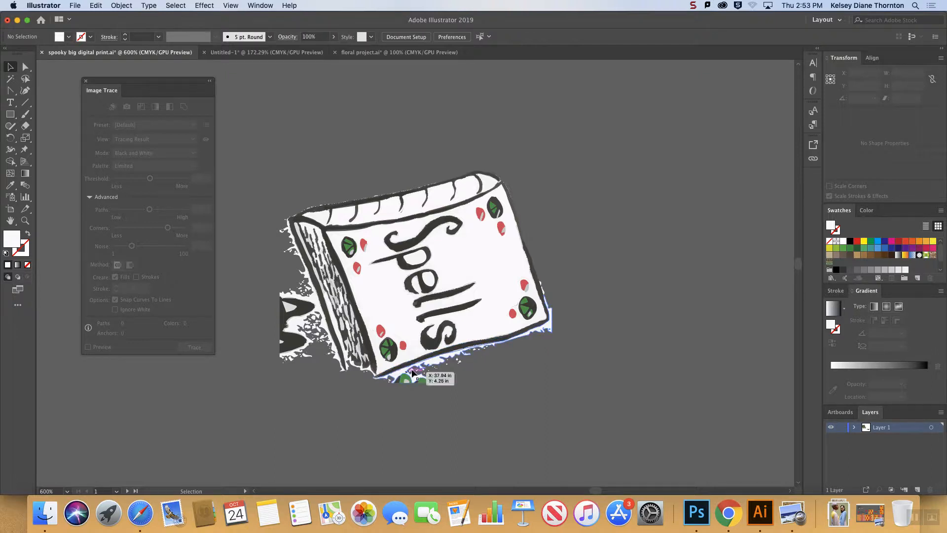
Delete the larger leftover fragments outside the book: white fringes, green shapes below it, and black shapes and thin outlines beside the spine.
{"action": "left_click", "coordinate": [397, 377]}
{"action": "key", "text": "Delete"}
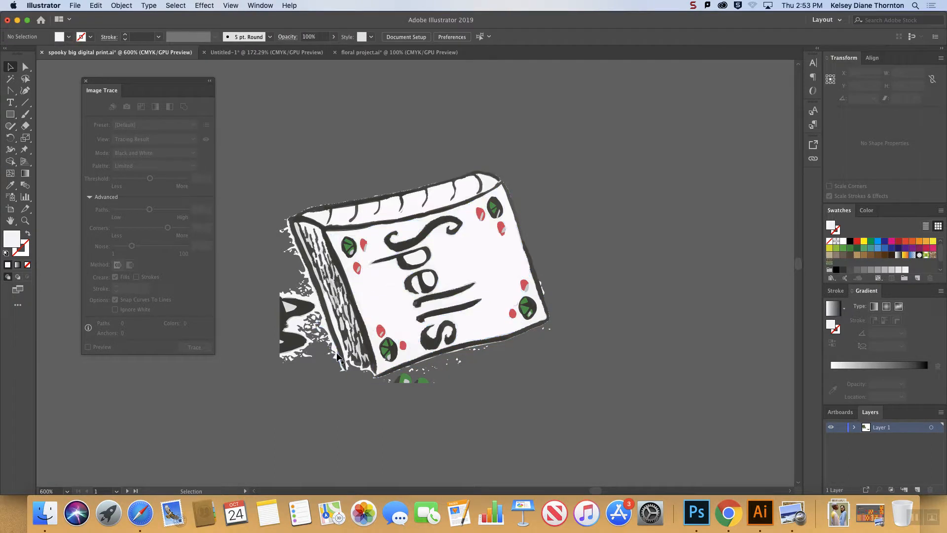
{"action": "left_click", "coordinate": [321, 304]}
{"action": "key", "text": "Delete"}
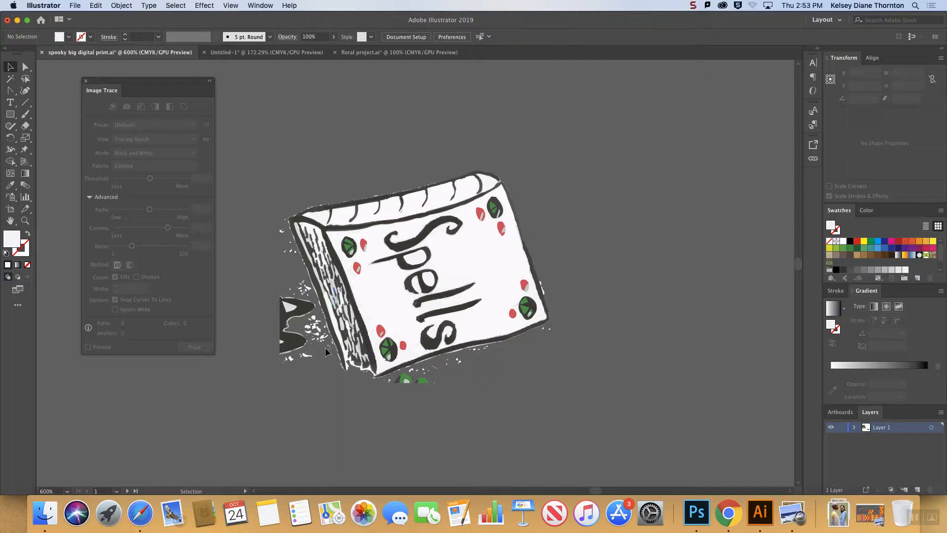
{"action": "left_click", "coordinate": [396, 376]}
{"action": "key", "text": "Delete"}
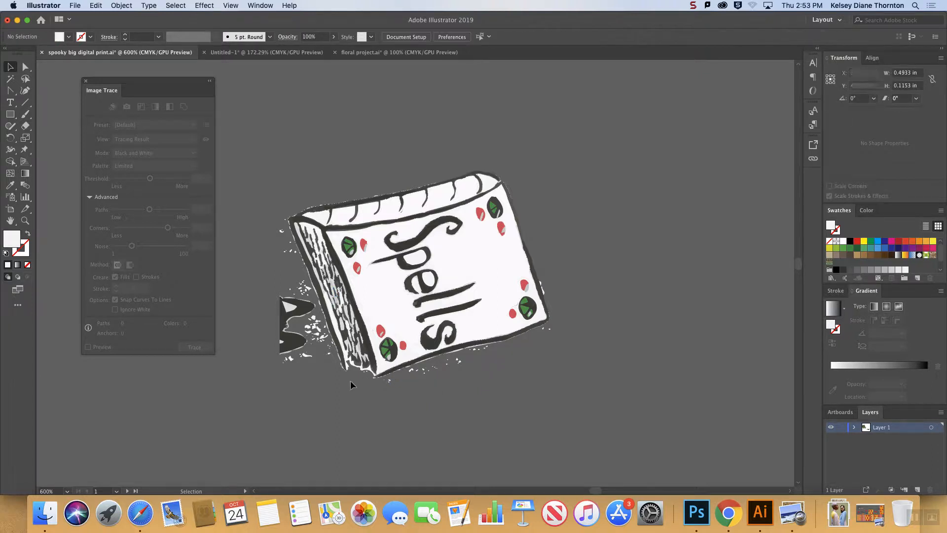
{"action": "left_click", "coordinate": [286, 316]}
{"action": "key", "text": "Delete"}
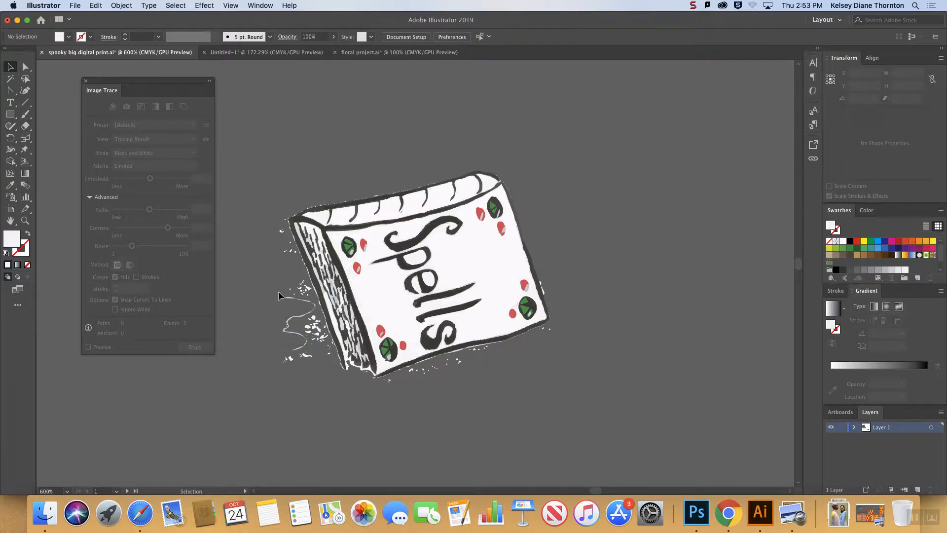
{"action": "left_click", "coordinate": [274, 291]}
{"action": "key", "text": "Delete"}
Select the whole book artwork and look through its current colors in Recolor Artwork.
{"action": "mouse_move", "coordinate": [260, 149]}
{"action": "left_mouse_down"}
{"action": "mouse_move", "coordinate": [484, 371]}
{"action": "mouse_move", "coordinate": [599, 393]}
{"action": "left_mouse_up"}
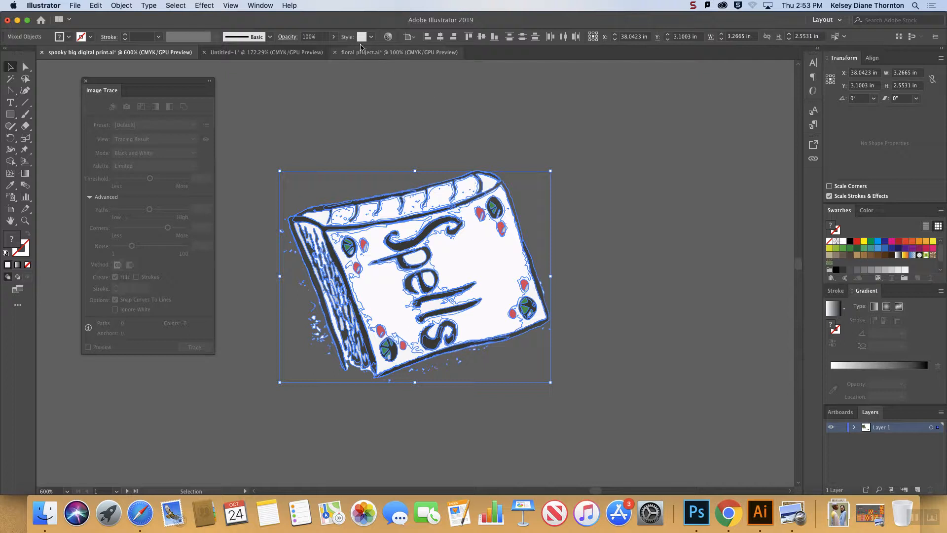
{"action": "left_click", "coordinate": [387, 39]}
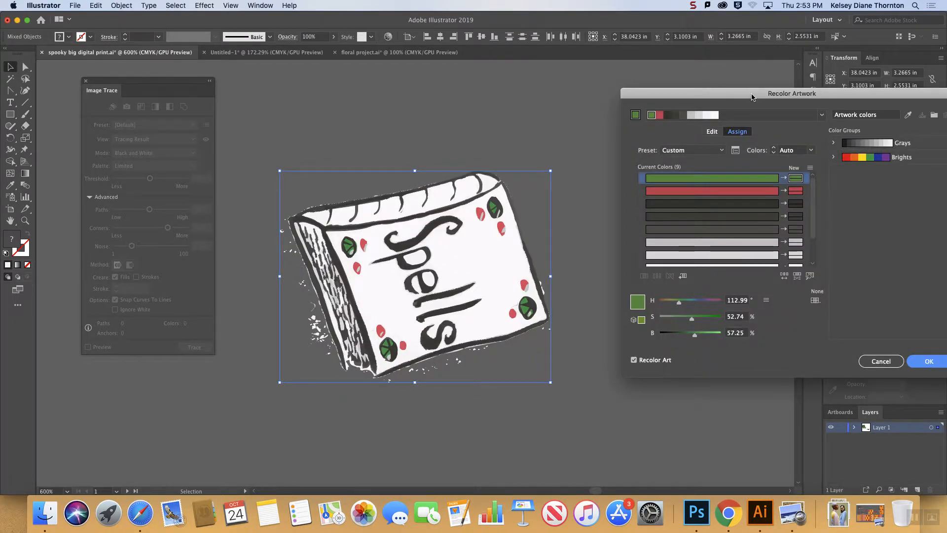
{"action": "left_click_drag", "start_coordinate": [753, 93], "coordinate": [675, 38]}
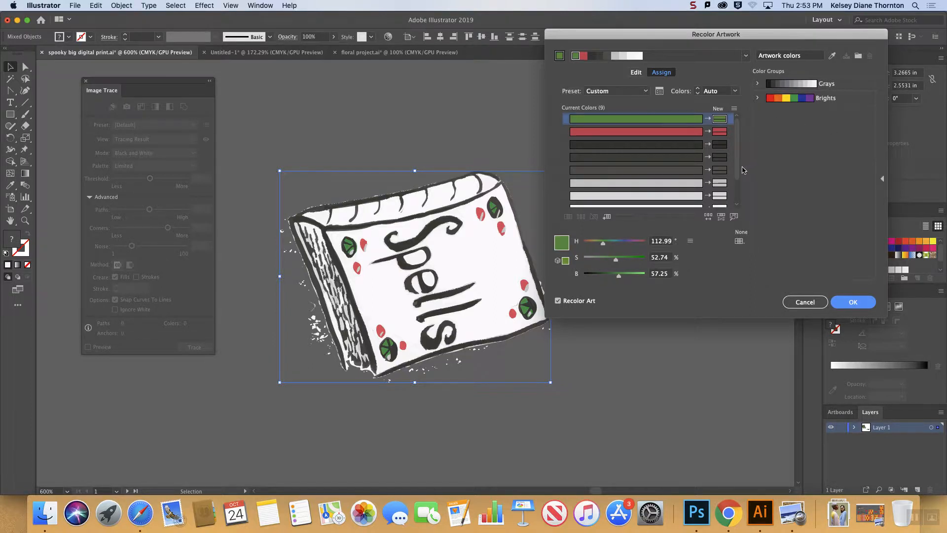
{"action": "left_click_drag", "start_coordinate": [737, 170], "coordinate": [736, 185]}
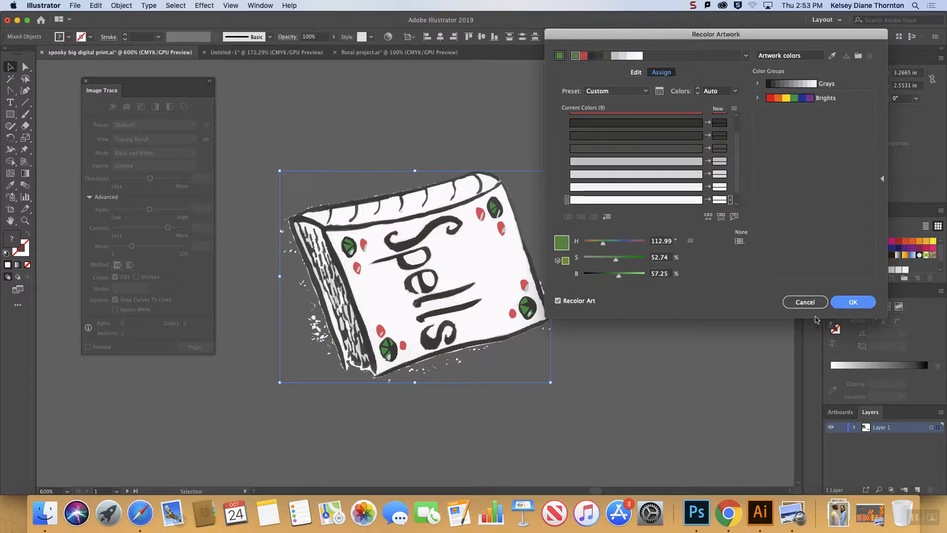
{"action": "left_click", "coordinate": [809, 302]}
Reopen Recolor Artwork for the selected book and set the colorize method to Exact for all colors.
{"action": "key", "text": "a"}
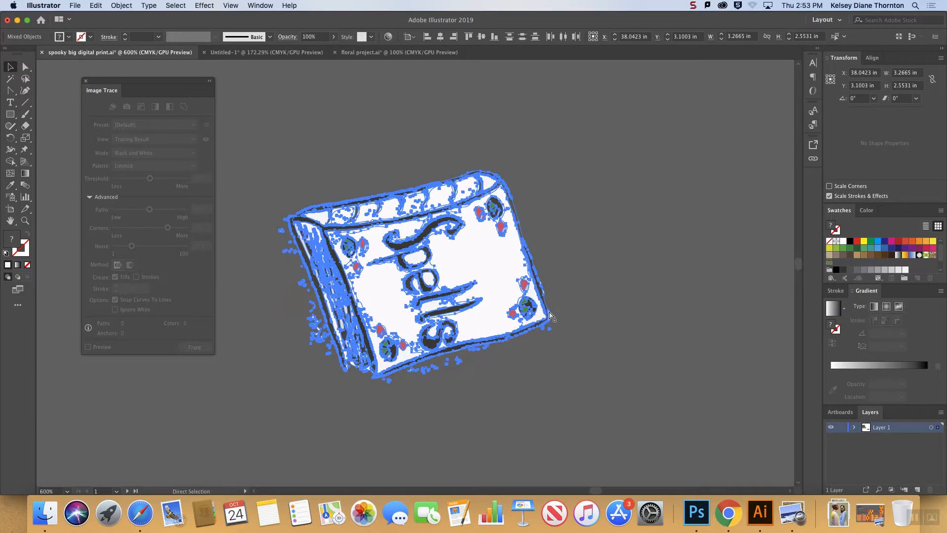
{"action": "key", "text": "super+equal"}
{"action": "key", "text": "super+equal"}
{"action": "key", "text": "super+equal"}
{"action": "key", "text": "super+equal"}
{"action": "key", "text": "super+equal"}
{"action": "key", "text": "super+equal"}
{"action": "key", "text": "super+equal"}
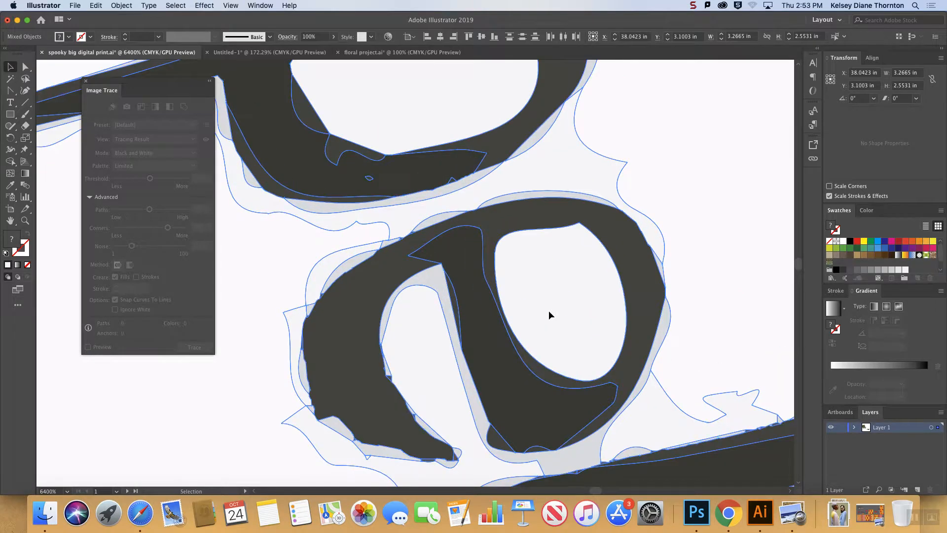
{"action": "left_click", "coordinate": [388, 38]}
{"action": "left_click_drag", "start_coordinate": [682, 36], "coordinate": [738, 38]}
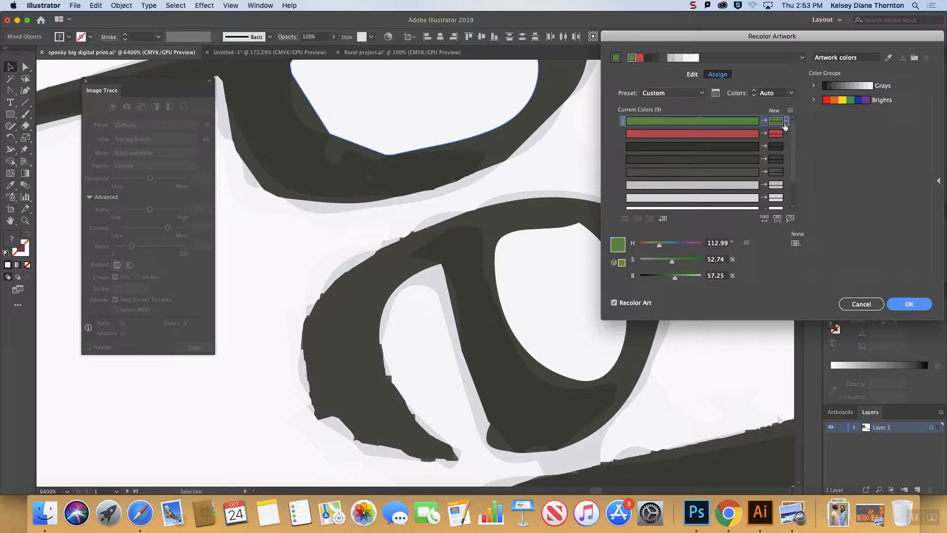
{"action": "left_click", "coordinate": [786, 122]}
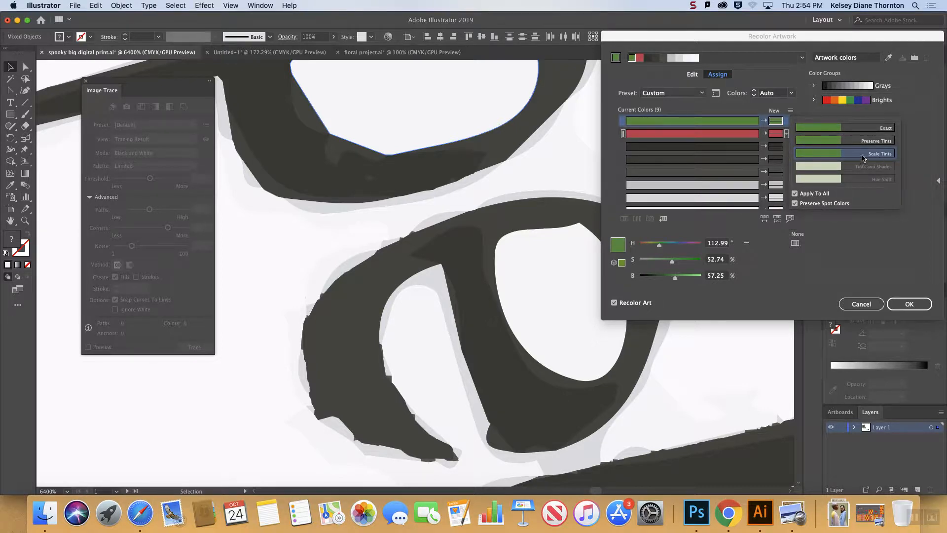
{"action": "left_click", "coordinate": [786, 122]}
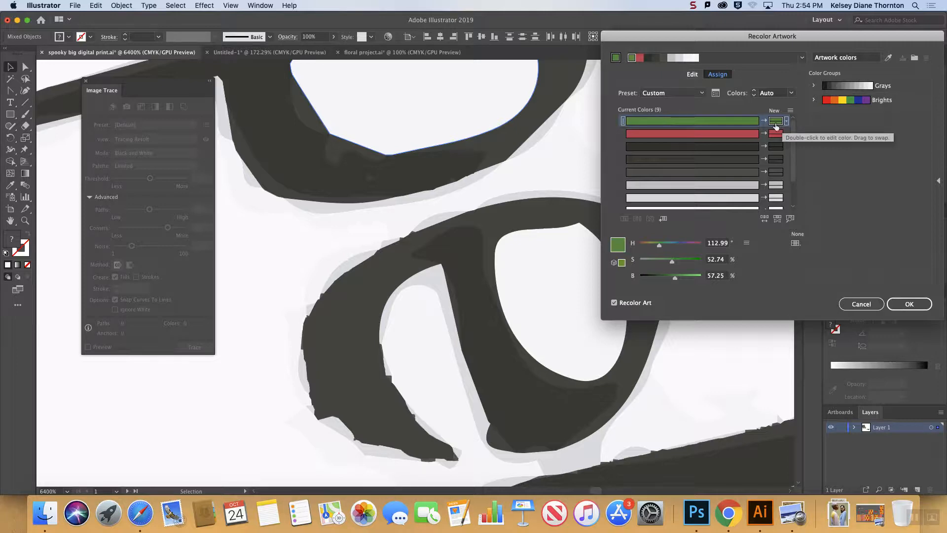
{"action": "left_click", "coordinate": [786, 121]}
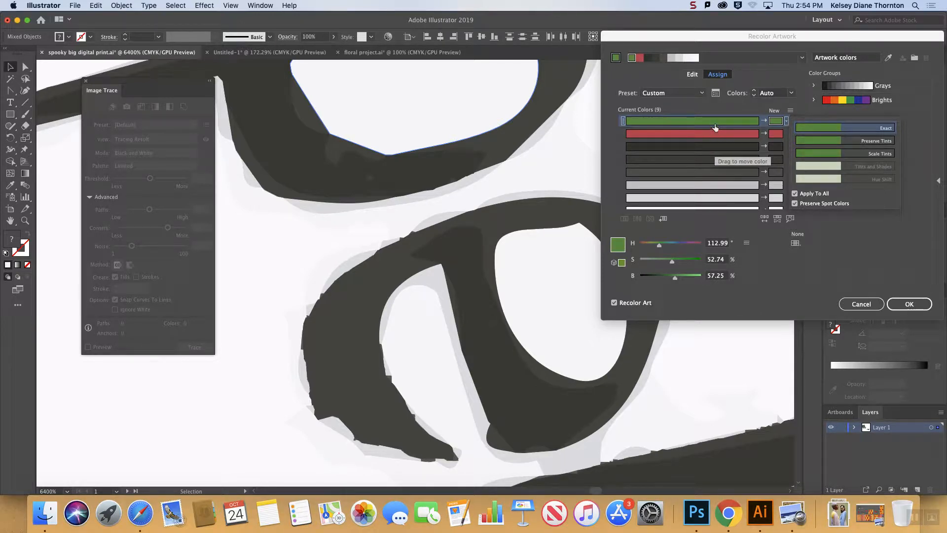
{"action": "left_click", "coordinate": [744, 126]}
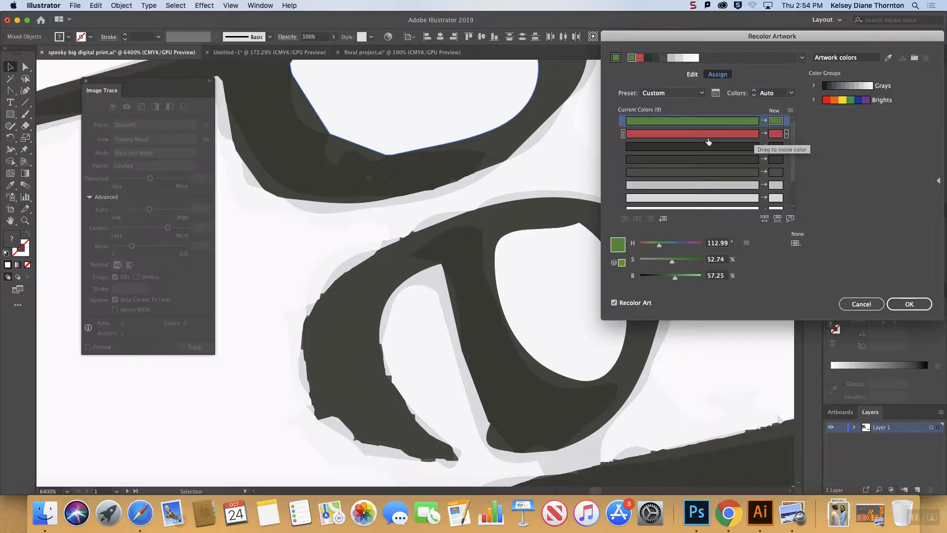
Merge the two other dark charcoal shades into the first dark color row of the recolor list.
{"action": "left_click", "coordinate": [718, 171]}
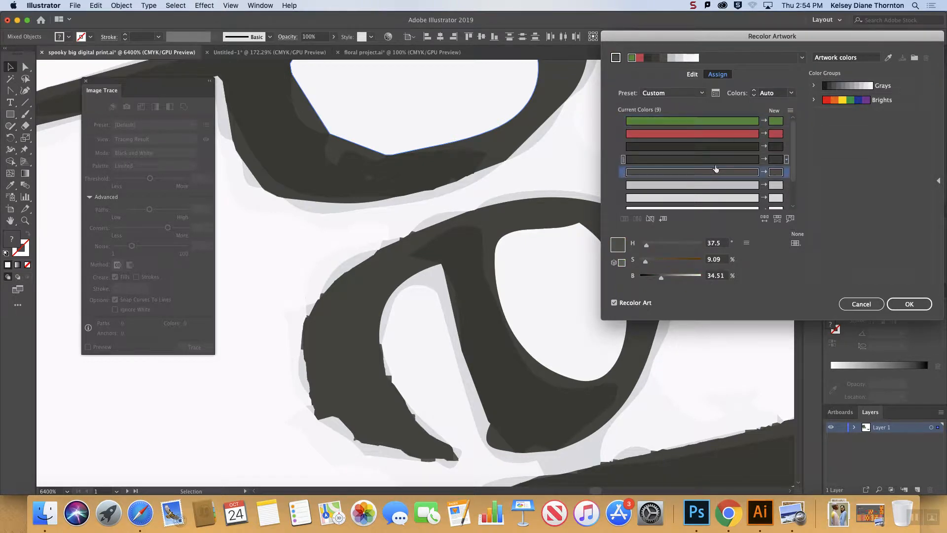
{"action": "left_click", "coordinate": [713, 158]}
{"action": "left_click", "coordinate": [714, 146]}
{"action": "left_click", "coordinate": [712, 158]}
{"action": "left_click", "coordinate": [711, 172]}
{"action": "left_click_drag", "start_coordinate": [666, 174], "coordinate": [668, 146]}
{"action": "left_click_drag", "start_coordinate": [668, 146], "coordinate": [668, 146]}
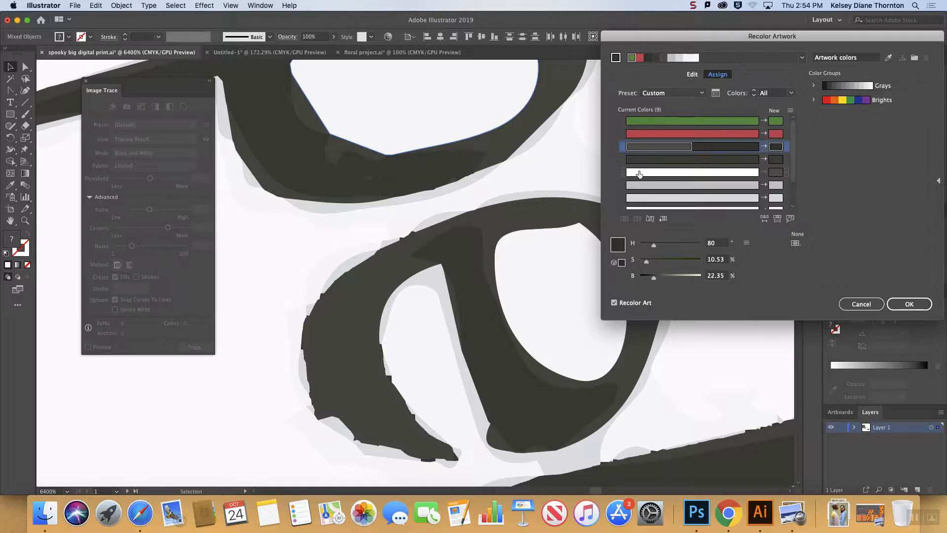
{"action": "left_click", "coordinate": [685, 158]}
{"action": "left_click_drag", "start_coordinate": [685, 159], "coordinate": [693, 148]}
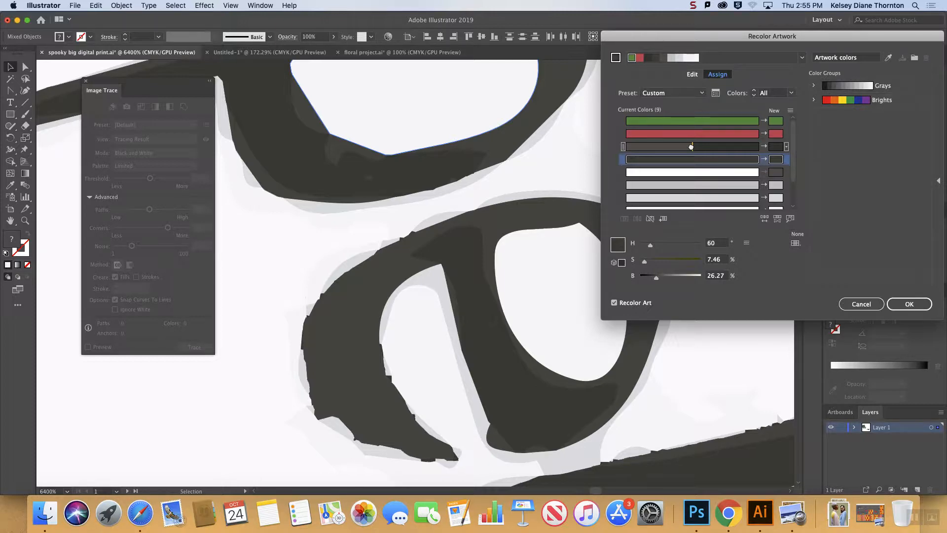
{"action": "mouse_move", "coordinate": [691, 146]}
{"action": "left_mouse_down"}
{"action": "mouse_move", "coordinate": [691, 173]}
{"action": "mouse_move", "coordinate": [692, 153]}
{"action": "left_mouse_up"}
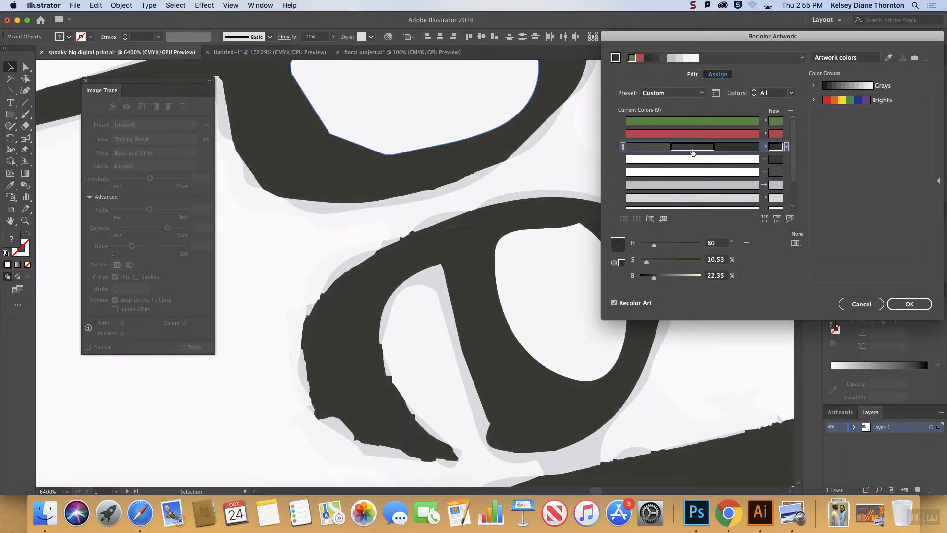
Merge the light gray and near-white shades into the last white color row and apply the recoloring to the book.
{"action": "scroll", "coordinate": [779, 177], "scroll_direction": "down", "scroll_amount": 1}
{"action": "scroll", "coordinate": [788, 183], "scroll_direction": "down", "scroll_amount": 2}
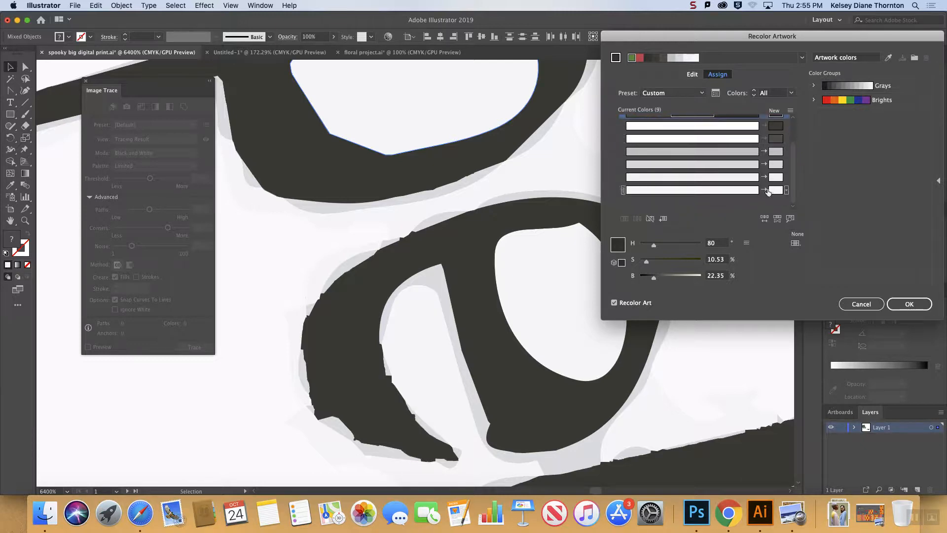
{"action": "left_click", "coordinate": [708, 164]}
{"action": "mouse_move", "coordinate": [709, 188]}
{"action": "left_mouse_down"}
{"action": "mouse_move", "coordinate": [716, 179]}
{"action": "mouse_move", "coordinate": [714, 191]}
{"action": "left_mouse_up"}
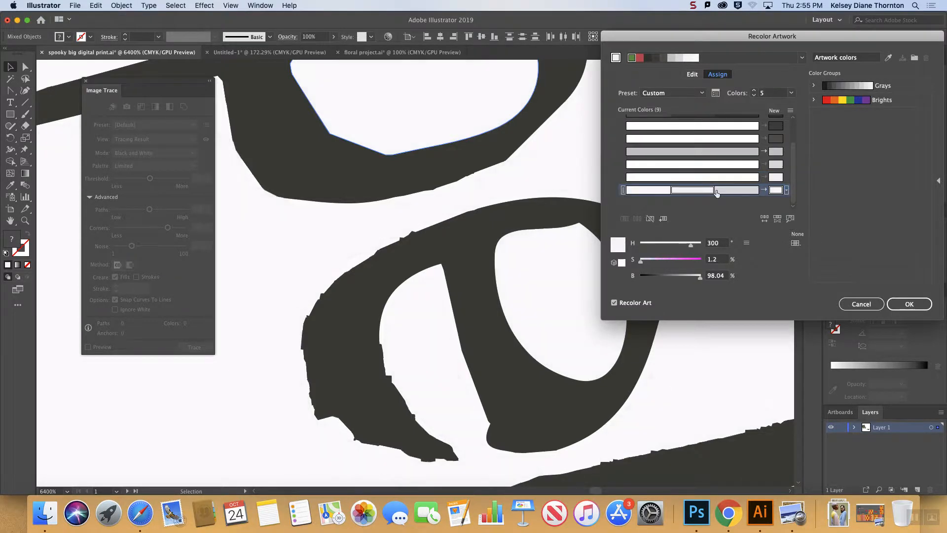
{"action": "left_click_drag", "start_coordinate": [711, 153], "coordinate": [724, 192]}
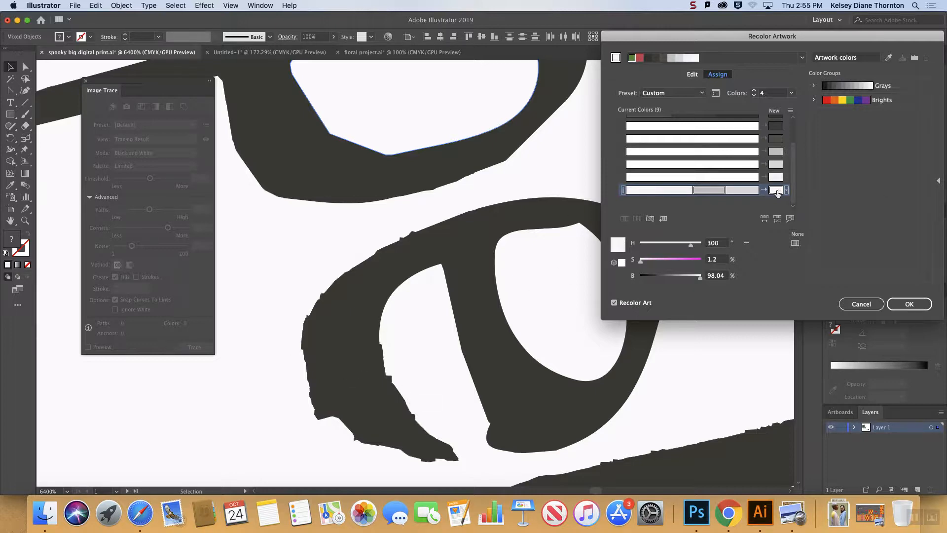
{"action": "scroll", "coordinate": [778, 163], "scroll_direction": "up", "scroll_amount": 3}
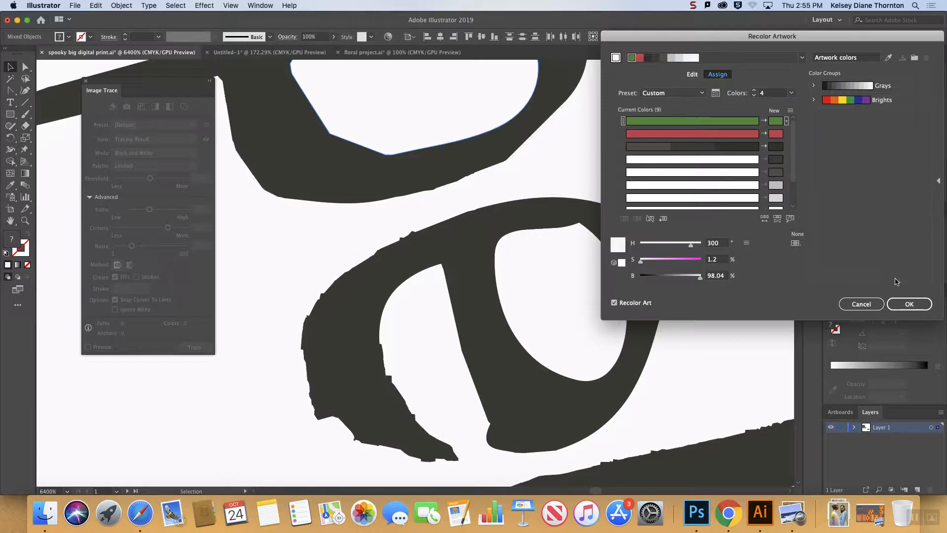
{"action": "left_click", "coordinate": [908, 305]}
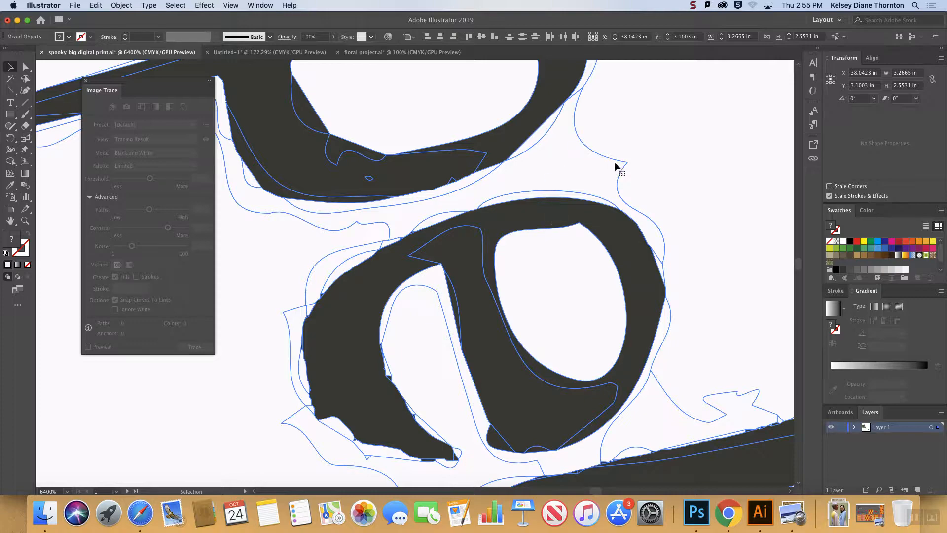
Select the white cover shape together with all objects sharing its fill color.
{"action": "key", "text": "super+minus"}
{"action": "key", "text": "super+minus"}
{"action": "key", "text": "super+minus"}
{"action": "key", "text": "super+minus"}
{"action": "key", "text": "super+minus"}
{"action": "key", "text": "super+minus"}
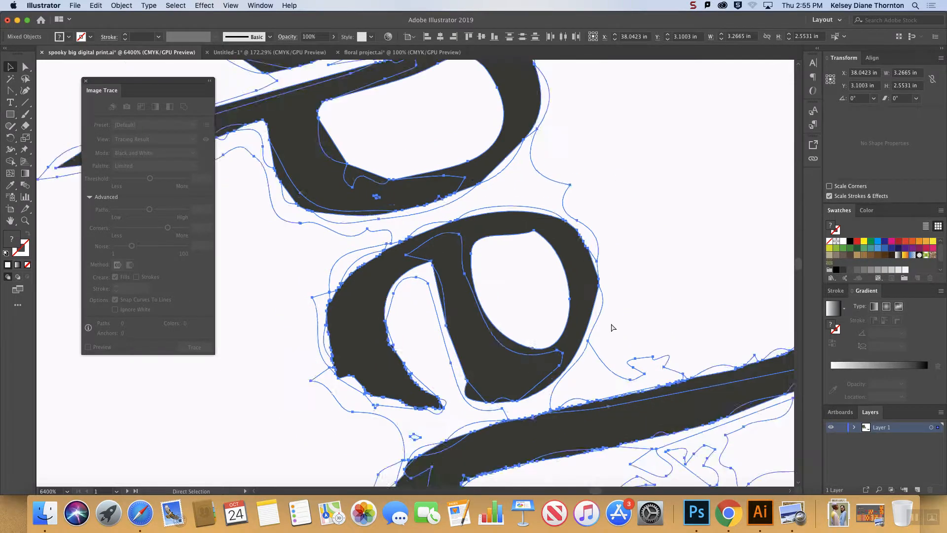
{"action": "key", "text": "v"}
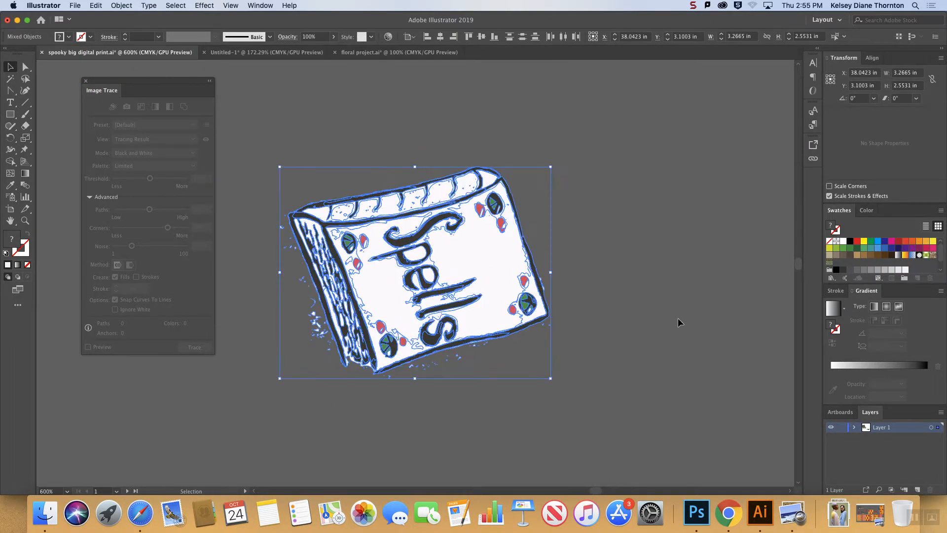
{"action": "left_click", "coordinate": [602, 249]}
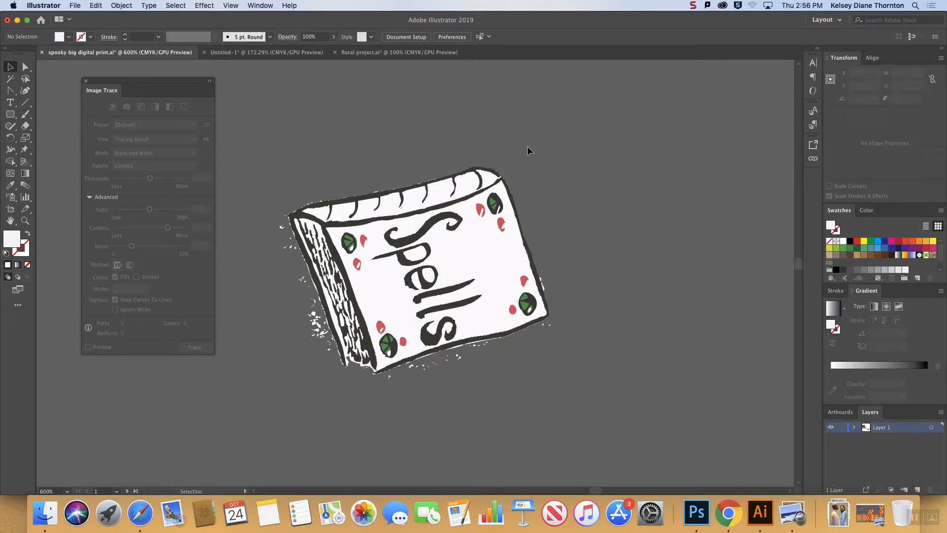
{"action": "left_click", "coordinate": [501, 261]}
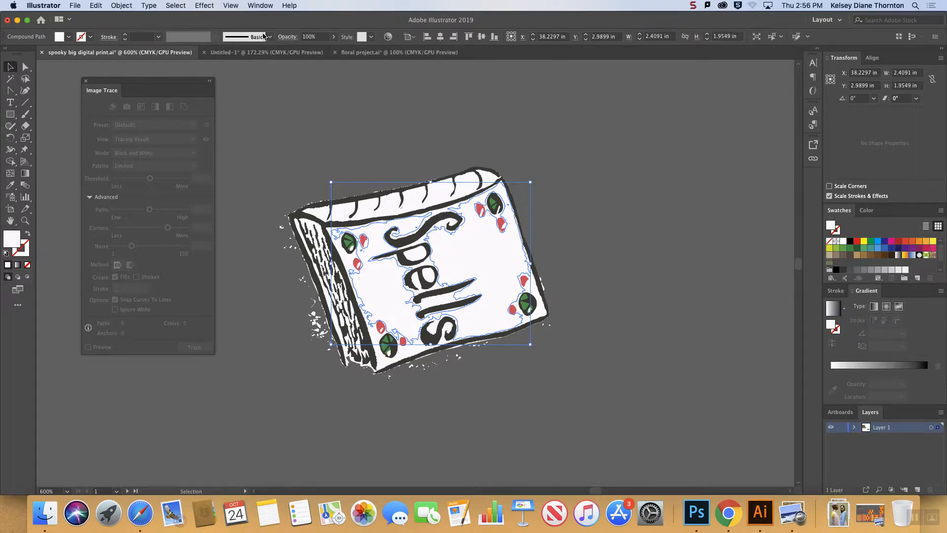
{"action": "left_click", "coordinate": [176, 5]}
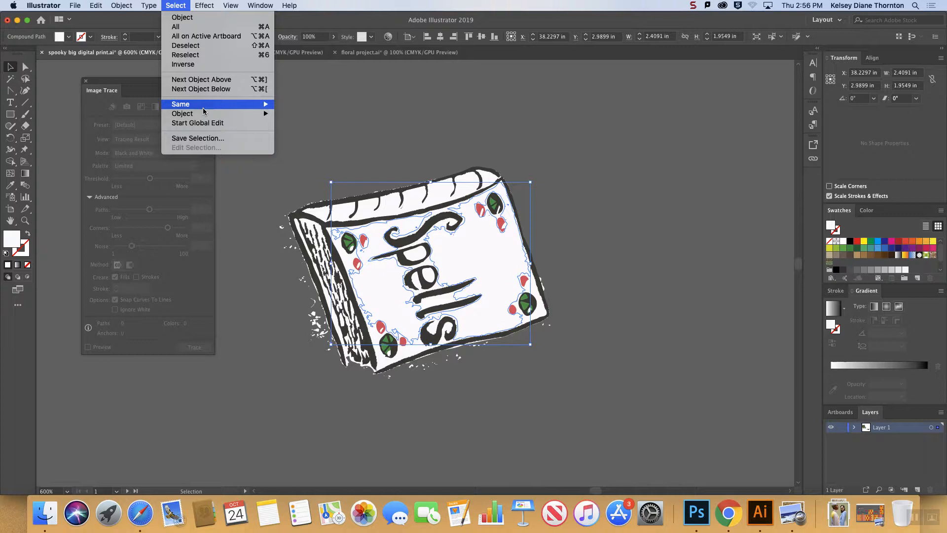
{"action": "mouse_move", "coordinate": [203, 104]}
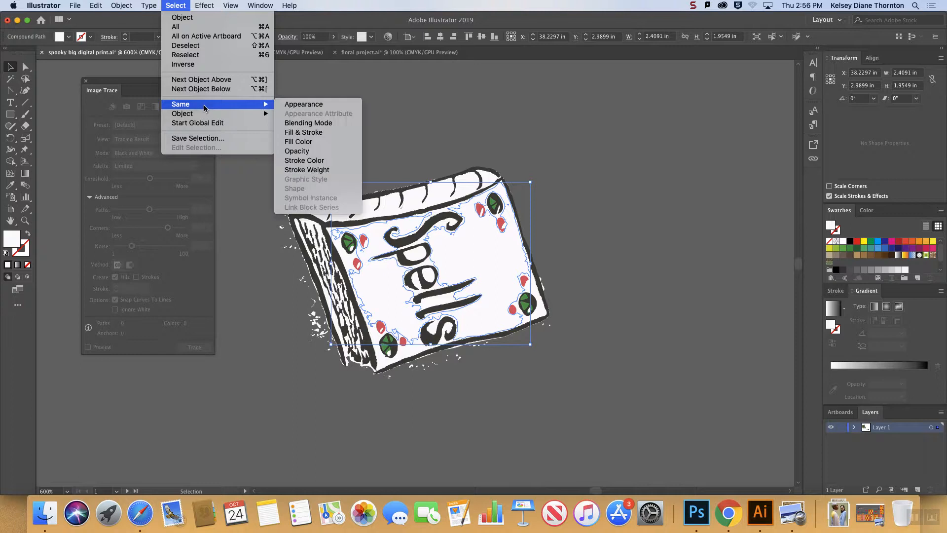
{"action": "left_click", "coordinate": [312, 142]}
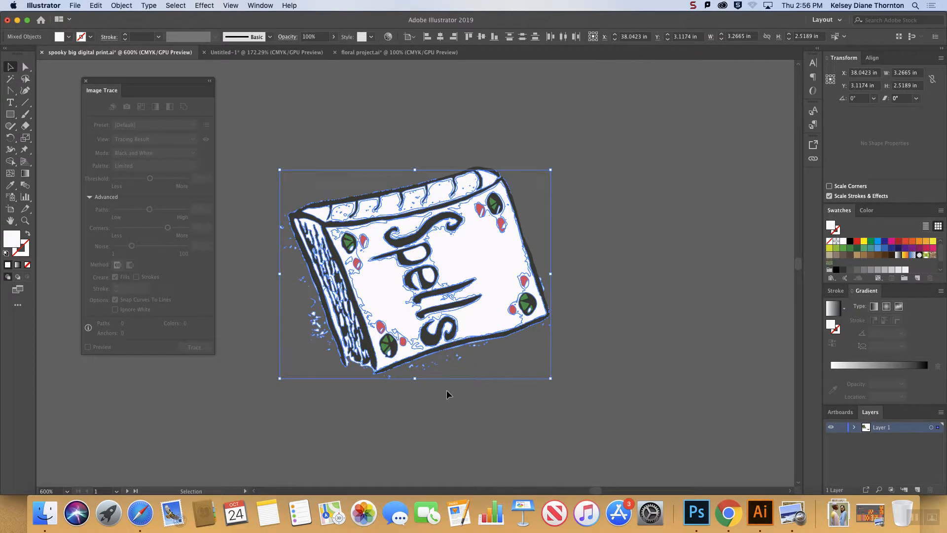
Try deleting the selected white shapes, and undo the deletion.
{"action": "key", "text": "Delete"}
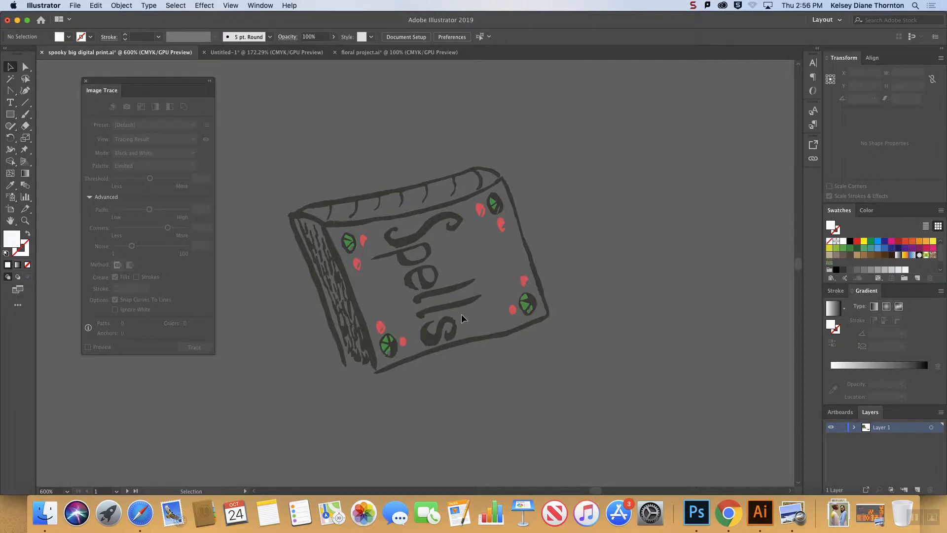
{"action": "key", "text": "a"}
{"action": "key", "text": "super+z"}
{"action": "key", "text": "v"}
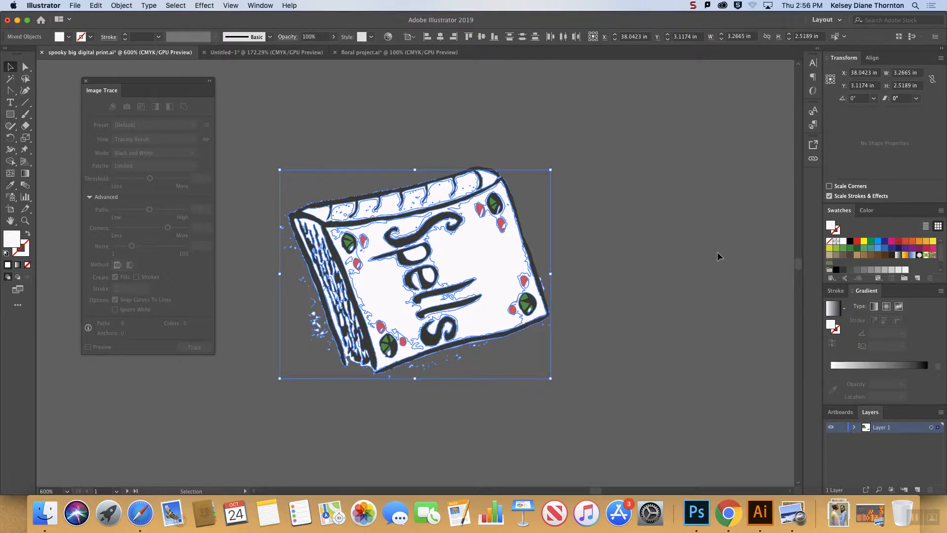
Merge the selected white shapes across the entire book with the Shape Builder tool and deselect them.
{"action": "left_click", "coordinate": [10, 163]}
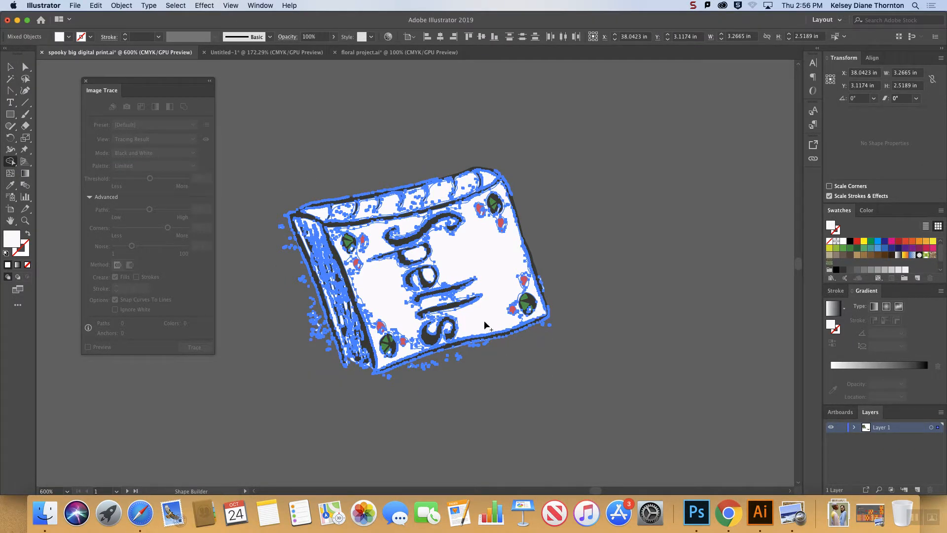
{"action": "mouse_move", "coordinate": [477, 247]}
{"action": "left_mouse_down"}
{"action": "mouse_move", "coordinate": [516, 287]}
{"action": "mouse_move", "coordinate": [533, 289]}
{"action": "mouse_move", "coordinate": [537, 308]}
{"action": "mouse_move", "coordinate": [521, 324]}
{"action": "left_mouse_up"}
{"action": "left_click_drag", "start_coordinate": [250, 134], "coordinate": [599, 416]}
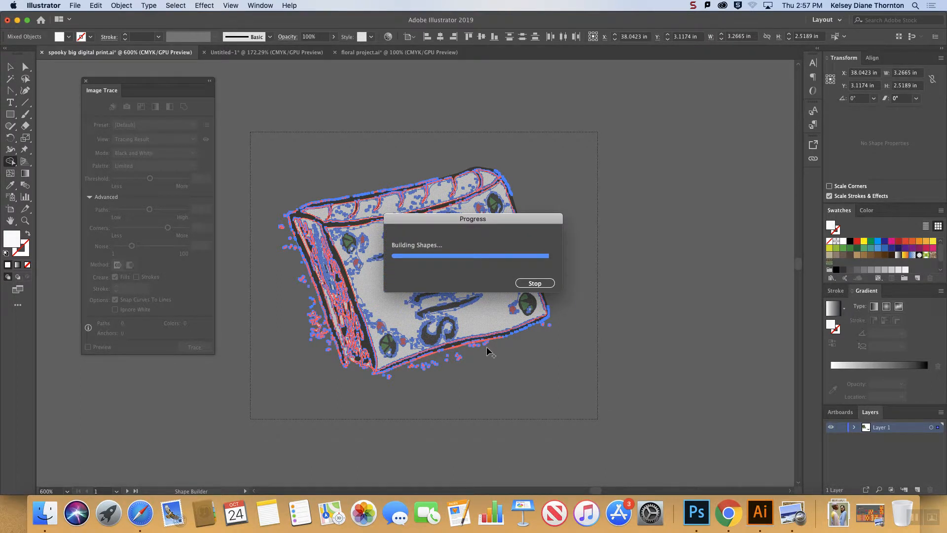
{"action": "left_click", "coordinate": [10, 67]}
{"action": "left_click", "coordinate": [333, 96]}
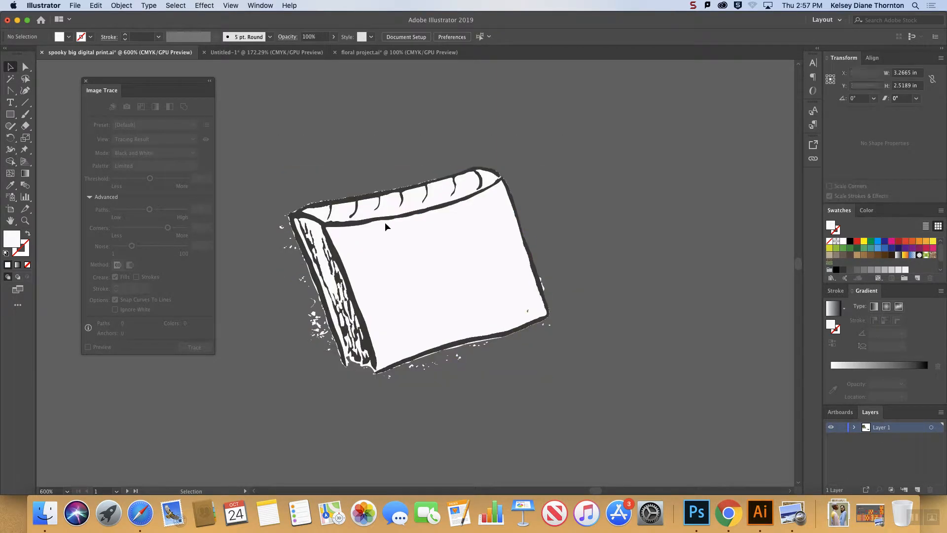
Send the merged white shape behind the lettering, dots and outlines of the book.
{"action": "left_click", "coordinate": [420, 264]}
{"action": "right_click", "coordinate": [419, 264]}
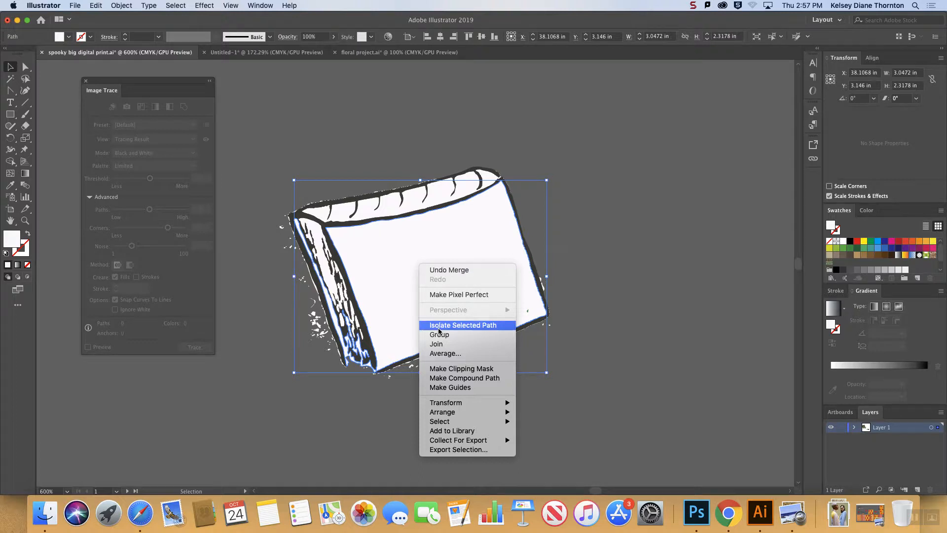
{"action": "mouse_move", "coordinate": [465, 407]}
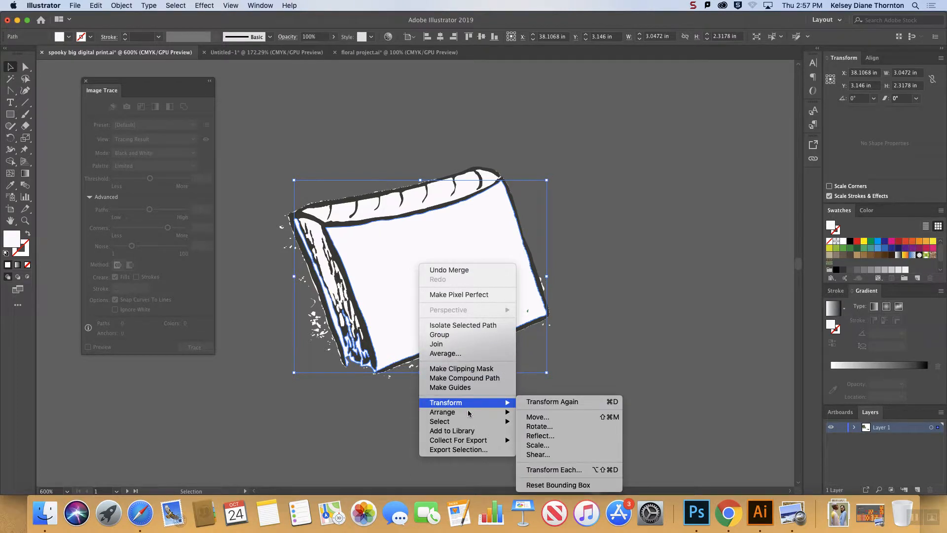
{"action": "left_click", "coordinate": [550, 440]}
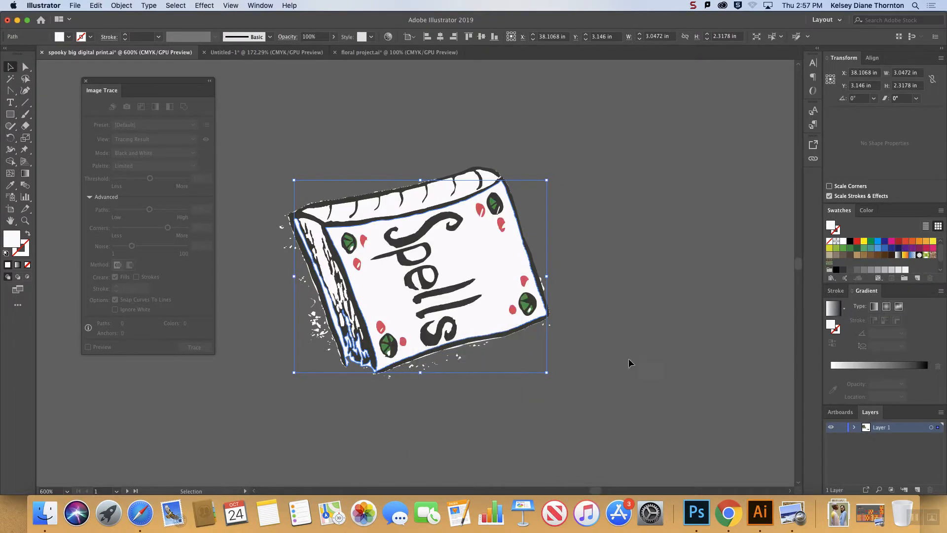
Select the white book cover shape together with all objects sharing its fill color.
{"action": "left_click", "coordinate": [628, 358]}
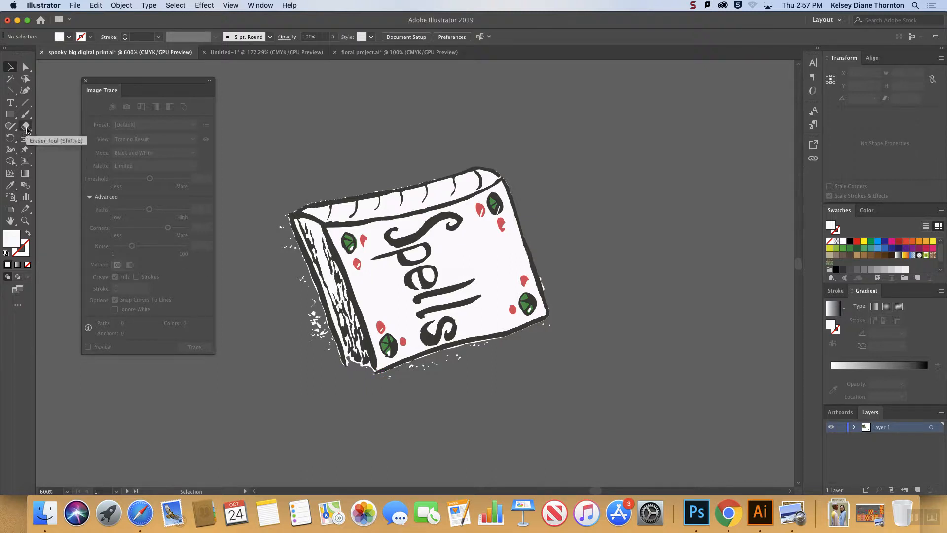
{"action": "left_click", "coordinate": [490, 261]}
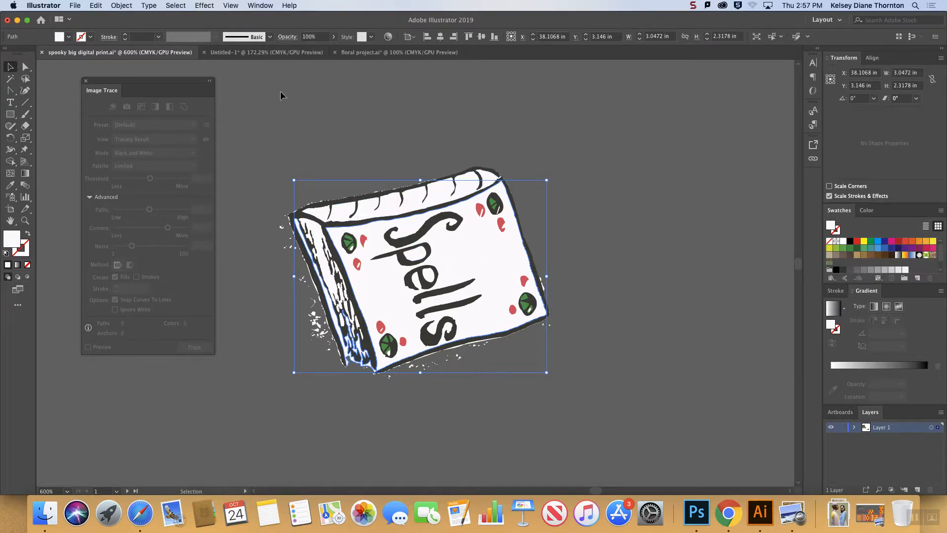
{"action": "left_click", "coordinate": [174, 6]}
{"action": "mouse_move", "coordinate": [192, 104]}
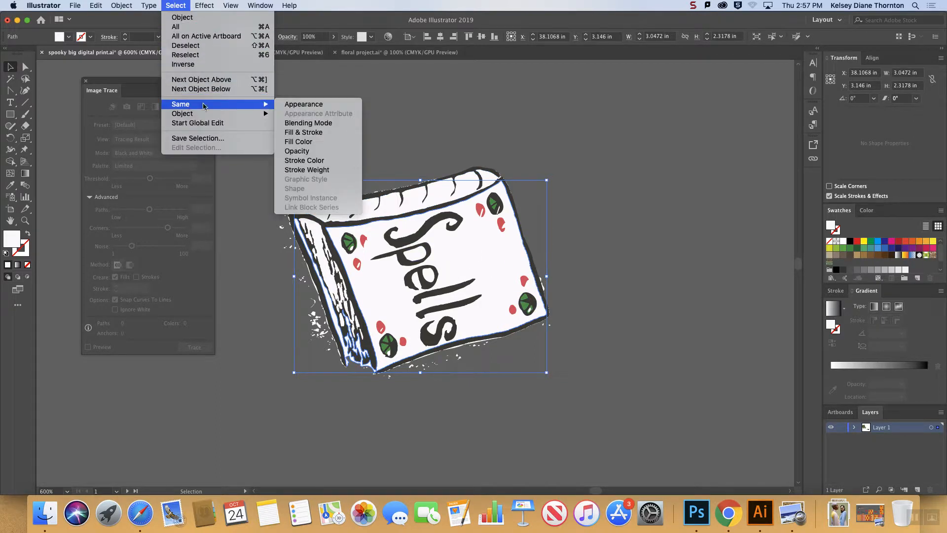
{"action": "left_click", "coordinate": [315, 142]}
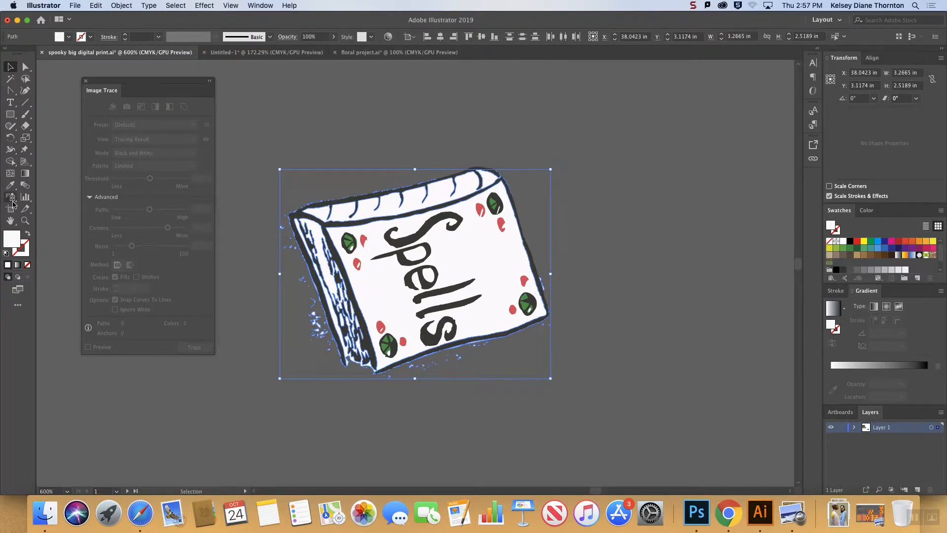
Erase the stray white specks below the lower edge of the book cover with the Eraser tool.
{"action": "left_click", "coordinate": [25, 126]}
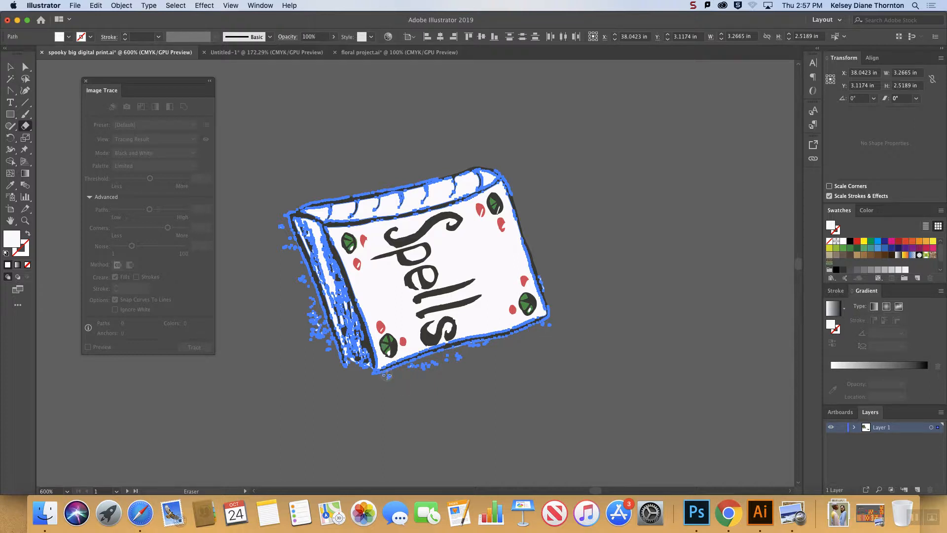
{"action": "double_click", "coordinate": [26, 128]}
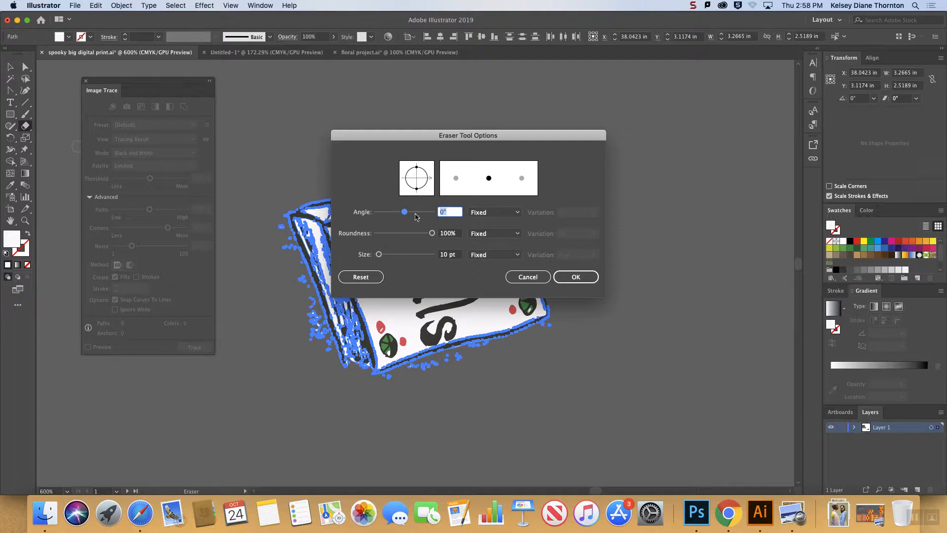
{"action": "left_click", "coordinate": [527, 276]}
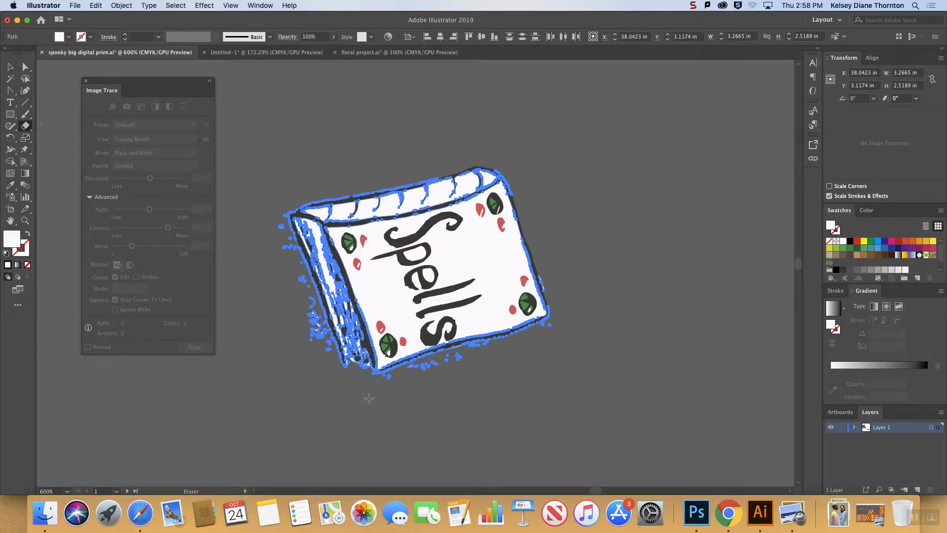
{"action": "key", "text": "super+equal"}
{"action": "key", "text": "super+equal"}
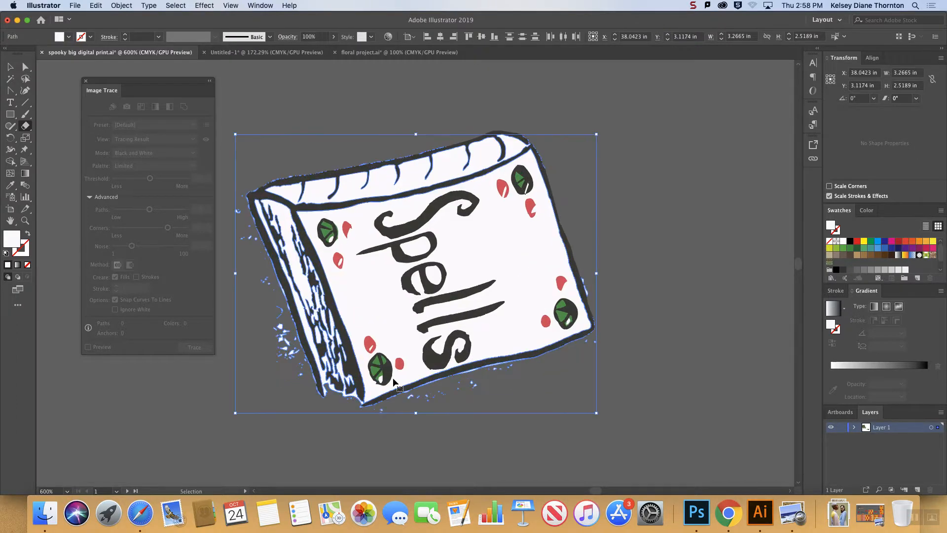
{"action": "left_click_drag", "start_coordinate": [407, 460], "coordinate": [586, 416]}
{"action": "mouse_move", "coordinate": [685, 378]}
{"action": "left_mouse_down"}
{"action": "mouse_move", "coordinate": [674, 374]}
{"action": "mouse_move", "coordinate": [694, 351]}
{"action": "mouse_move", "coordinate": [691, 330]}
{"action": "mouse_move", "coordinate": [663, 380]}
{"action": "mouse_move", "coordinate": [424, 447]}
{"action": "left_mouse_up"}
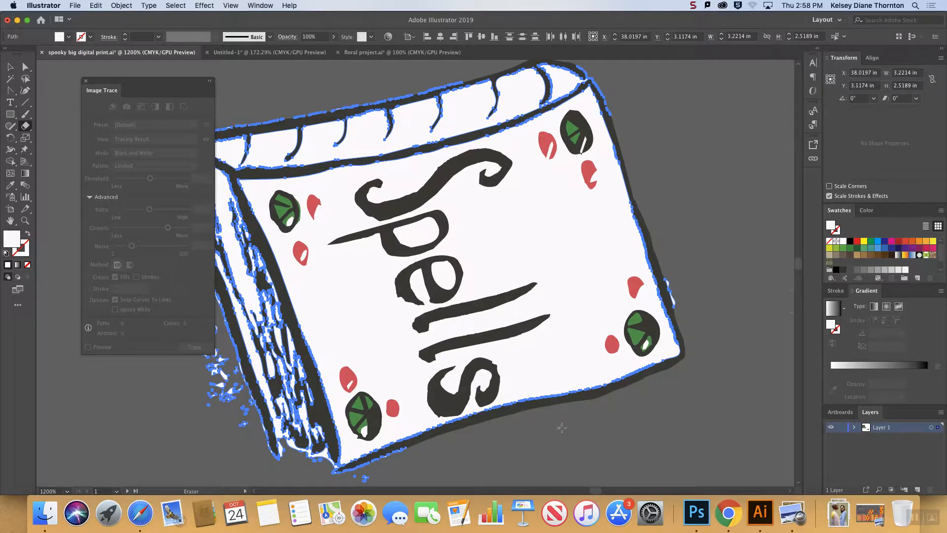
{"action": "mouse_move", "coordinate": [367, 475]}
{"action": "left_mouse_down"}
{"action": "mouse_move", "coordinate": [337, 477]}
{"action": "mouse_move", "coordinate": [361, 477]}
{"action": "mouse_move", "coordinate": [411, 450]}
{"action": "left_mouse_up"}
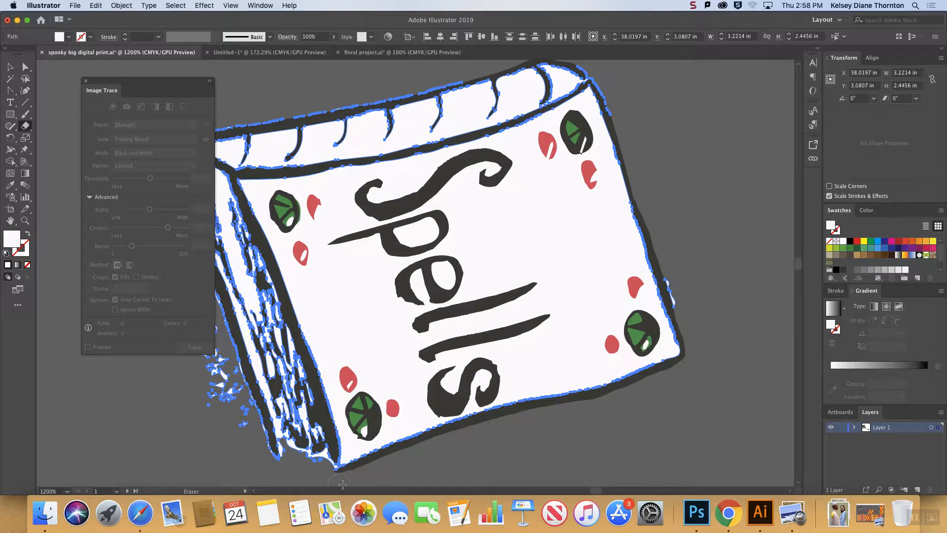
Erase the stray white specks outside the page side and along the upper spine edge of the book.
{"action": "mouse_move", "coordinate": [330, 477]}
{"action": "left_mouse_down"}
{"action": "mouse_move", "coordinate": [325, 464]}
{"action": "mouse_move", "coordinate": [330, 476]}
{"action": "mouse_move", "coordinate": [270, 461]}
{"action": "mouse_move", "coordinate": [267, 446]}
{"action": "left_mouse_up"}
{"action": "left_click_drag", "start_coordinate": [138, 87], "coordinate": [67, 99]}
{"action": "mouse_move", "coordinate": [254, 444]}
{"action": "left_mouse_down"}
{"action": "mouse_move", "coordinate": [158, 155]}
{"action": "mouse_move", "coordinate": [145, 173]}
{"action": "mouse_move", "coordinate": [151, 204]}
{"action": "mouse_move", "coordinate": [242, 444]}
{"action": "mouse_move", "coordinate": [220, 420]}
{"action": "mouse_move", "coordinate": [207, 365]}
{"action": "left_mouse_up"}
{"action": "mouse_move", "coordinate": [174, 140]}
{"action": "left_mouse_down"}
{"action": "mouse_move", "coordinate": [206, 125]}
{"action": "mouse_move", "coordinate": [435, 82]}
{"action": "left_mouse_up"}
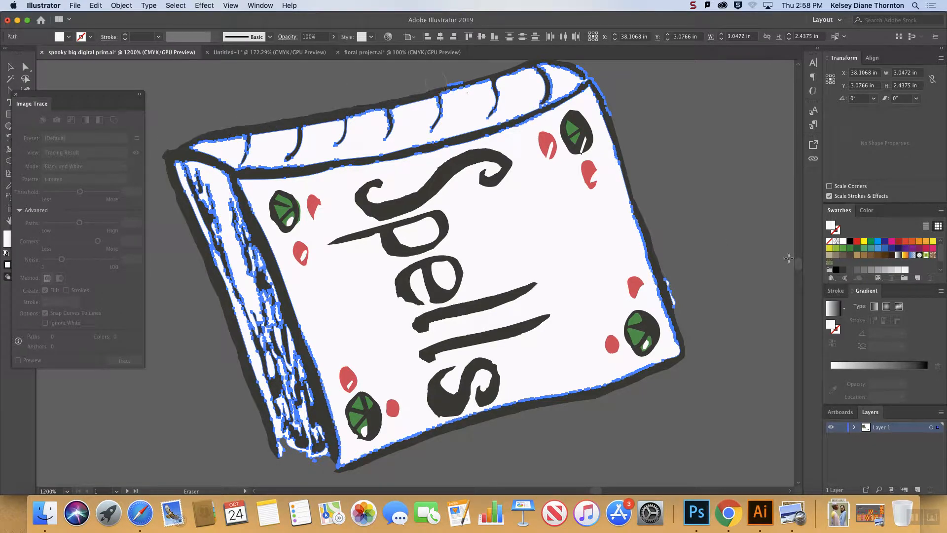
Erase the remaining white fragments outside the spine's top edge and around the book's upper right corner.
{"action": "scroll", "coordinate": [555, 407], "scroll_direction": "up", "scroll_amount": 10}
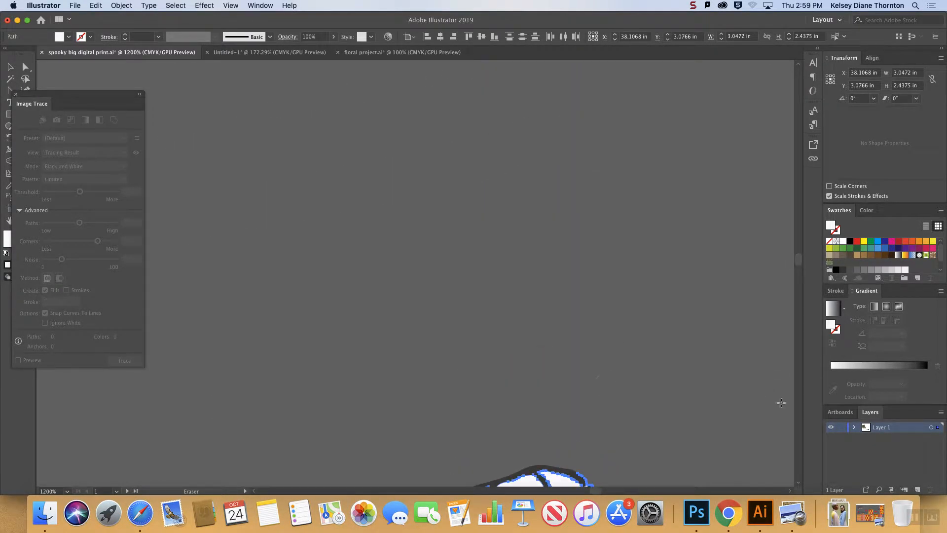
{"action": "scroll", "coordinate": [439, 391], "scroll_direction": "down", "scroll_amount": 5}
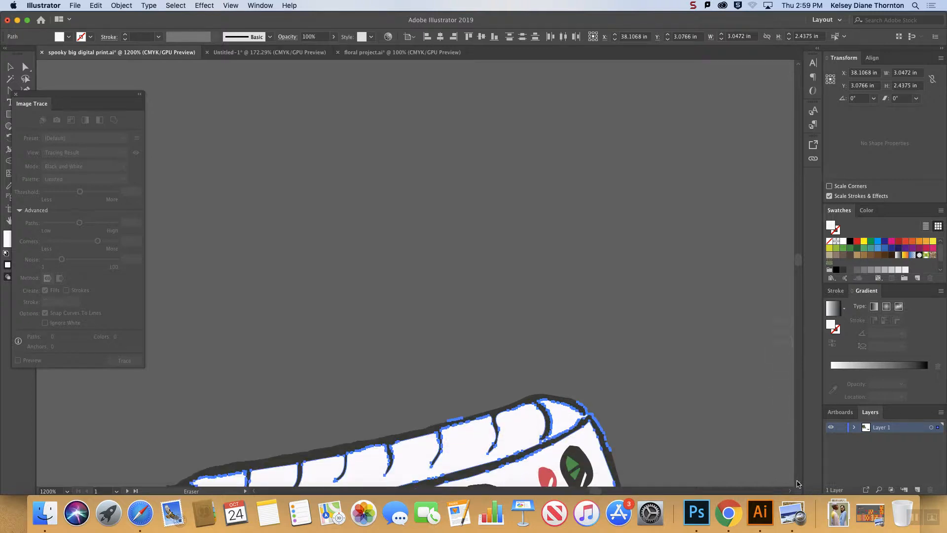
{"action": "left_click_drag", "start_coordinate": [445, 377], "coordinate": [469, 365]}
{"action": "left_click_drag", "start_coordinate": [584, 360], "coordinate": [619, 414]}
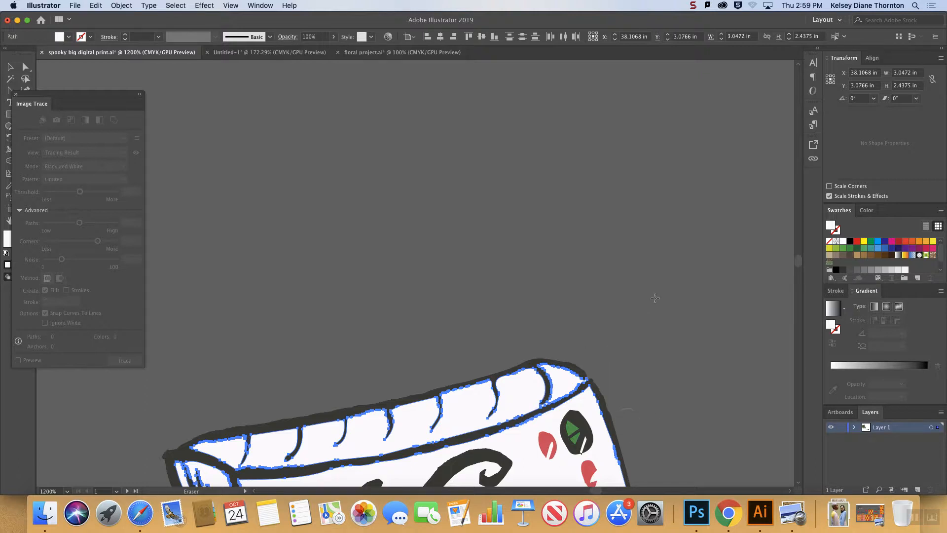
Deselect the artwork and delete the leftover white speck beside the cover's right edge.
{"action": "key", "text": "super+minus"}
{"action": "key", "text": "super+minus"}
{"action": "key", "text": "super+minus"}
{"action": "key", "text": "v"}
{"action": "left_click", "coordinate": [576, 167]}
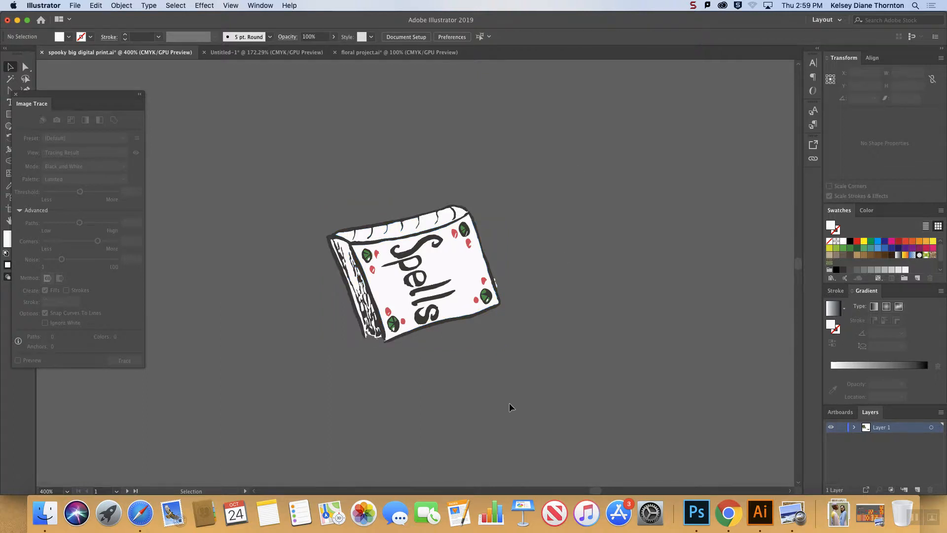
{"action": "left_click", "coordinate": [498, 284]}
{"action": "key", "text": "Delete"}
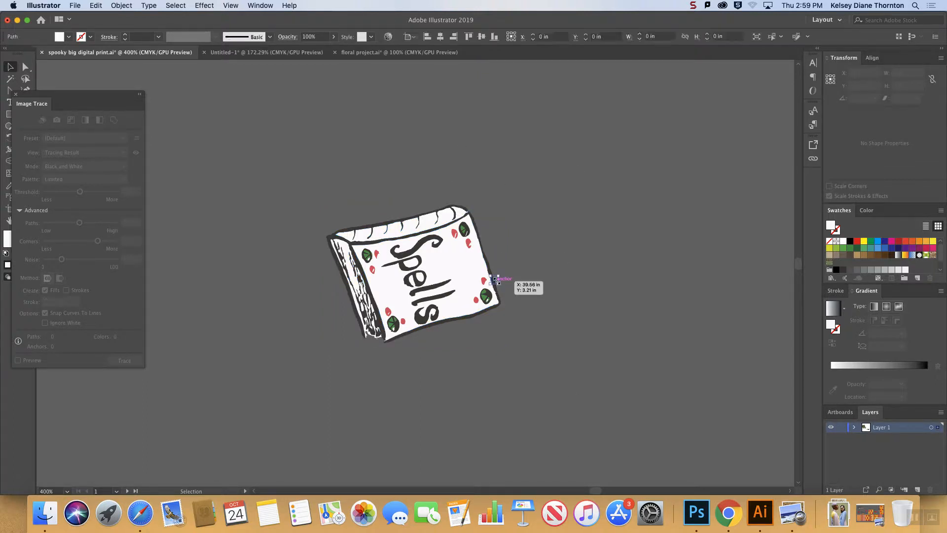
Move the Image Trace panel away from the tools and close it.
{"action": "left_click_drag", "start_coordinate": [89, 99], "coordinate": [160, 256]}
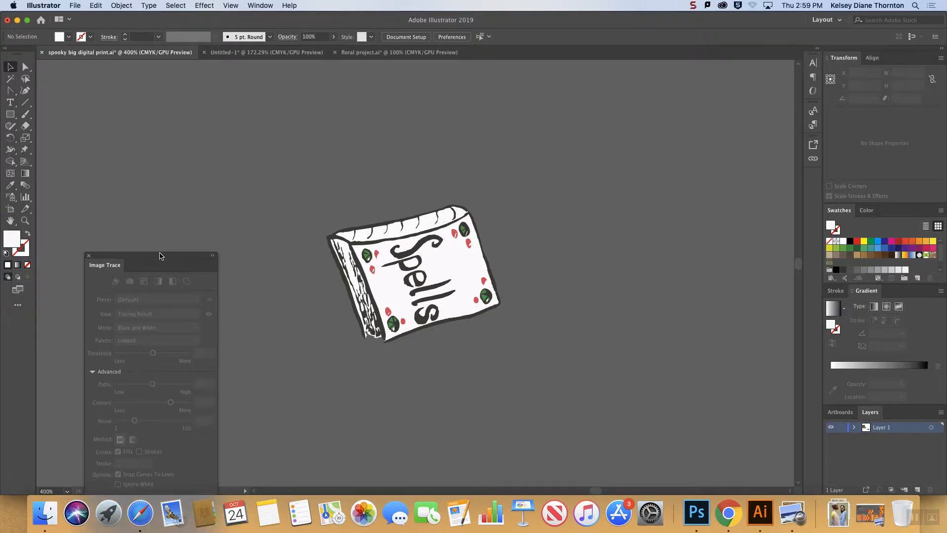
{"action": "left_click", "coordinate": [88, 256]}
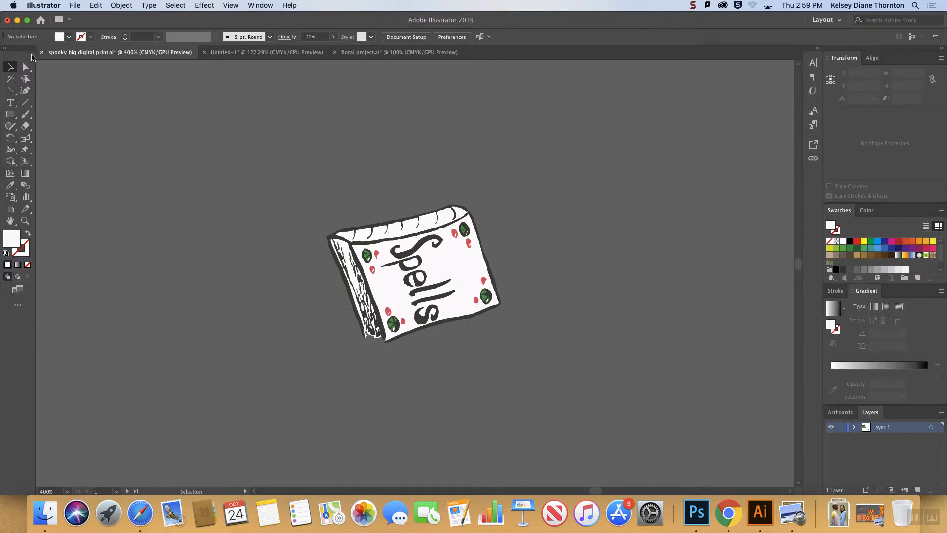
{"action": "key", "text": "super+minus"}
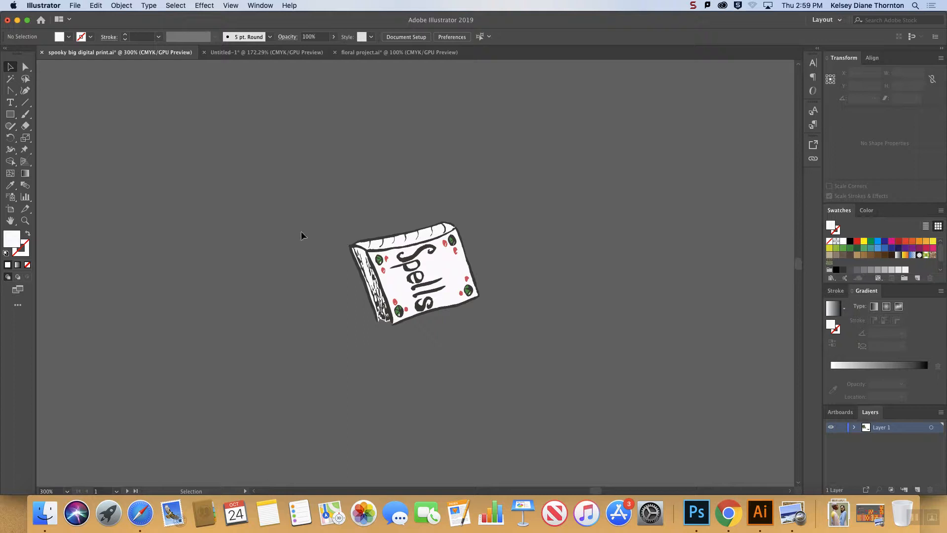
{"action": "scroll", "coordinate": [228, 208], "scroll_direction": "right", "scroll_amount": 1}
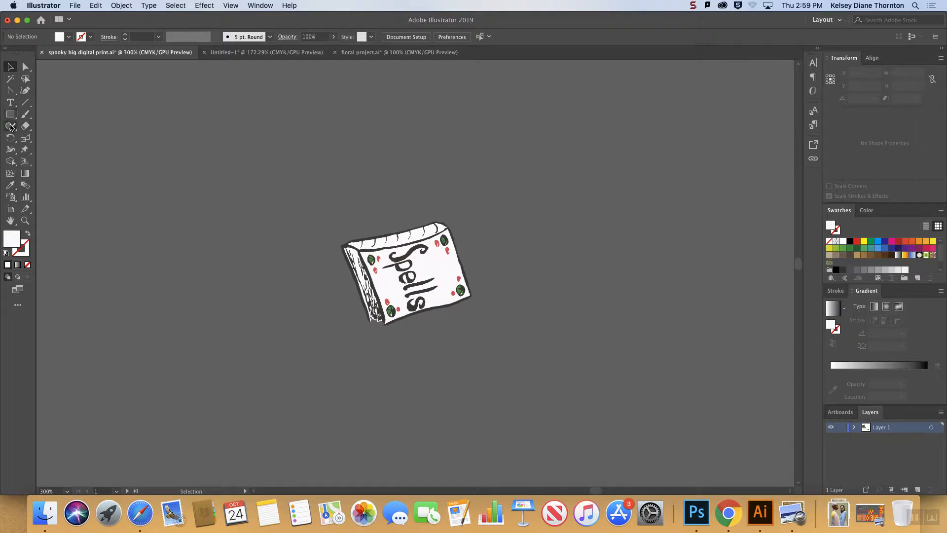
Look through the tools grouped with the Paintbrush and the Shaper, and activate the Paintbrush tool.
{"action": "left_click", "coordinate": [24, 115]}
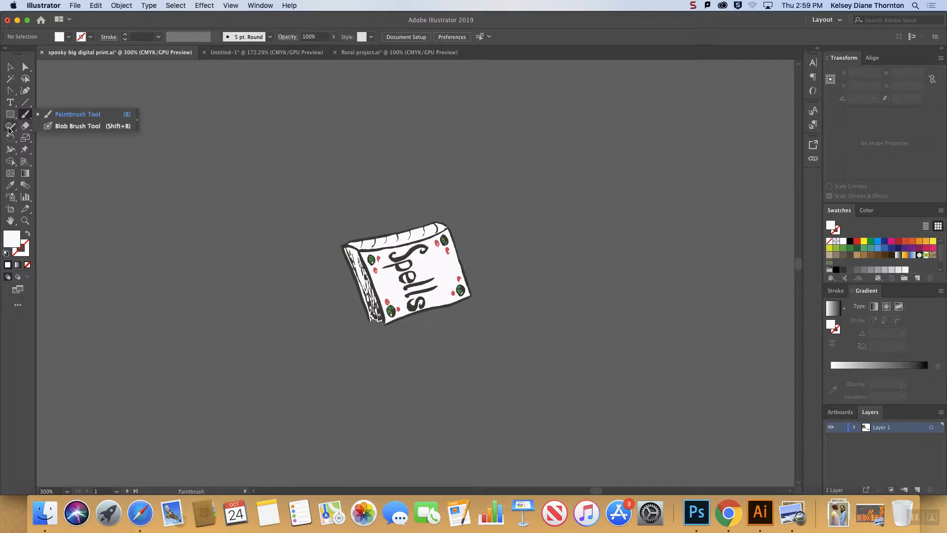
{"action": "left_click", "coordinate": [8, 129]}
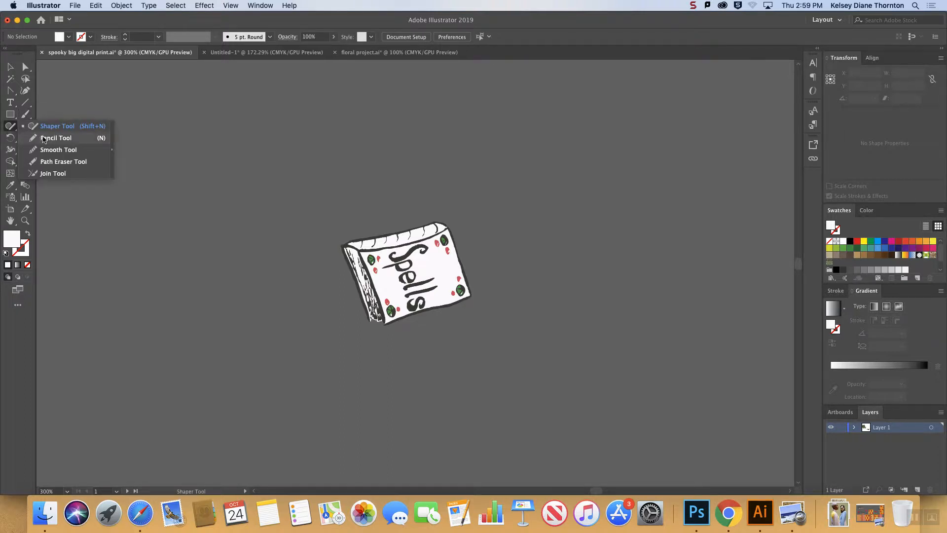
{"action": "left_click", "coordinate": [25, 114]}
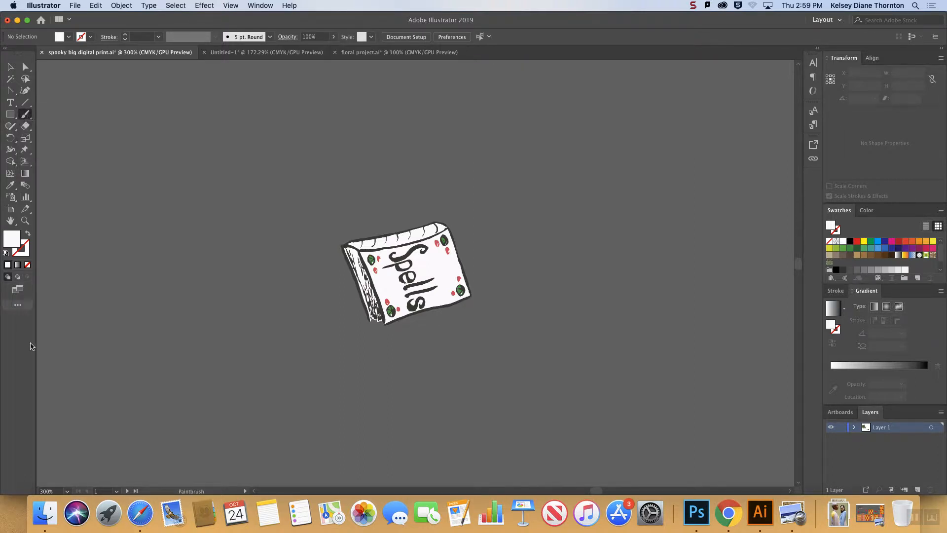
Switch the toolbar to the Basic set and show the tools grouped with the Paintbrush.
{"action": "left_click", "coordinate": [18, 306]}
{"action": "left_click", "coordinate": [21, 308]}
{"action": "left_click", "coordinate": [19, 306]}
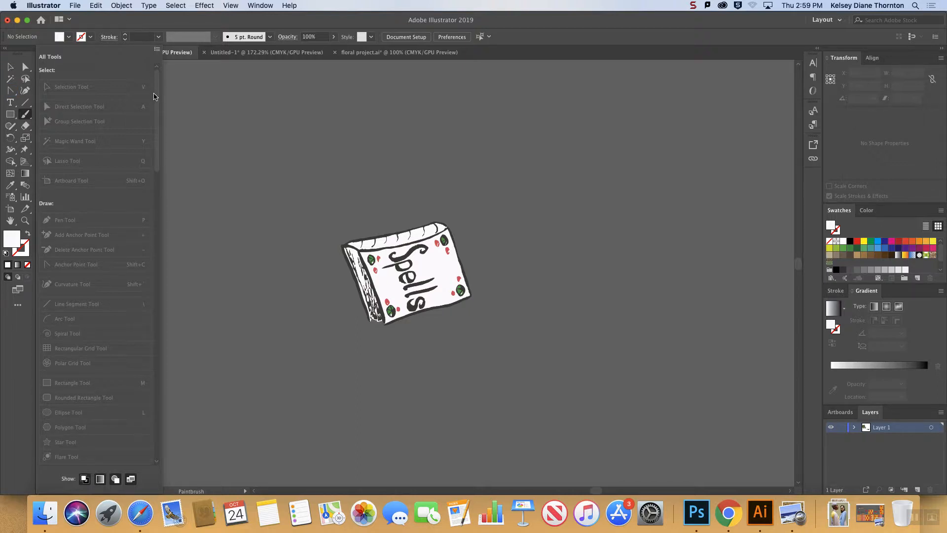
{"action": "left_click", "coordinate": [18, 306]}
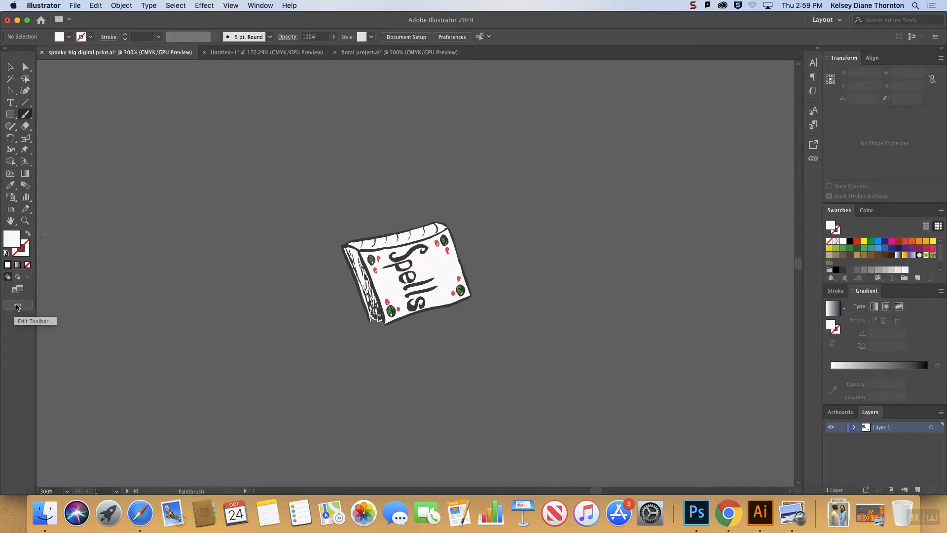
{"action": "left_click", "coordinate": [17, 306]}
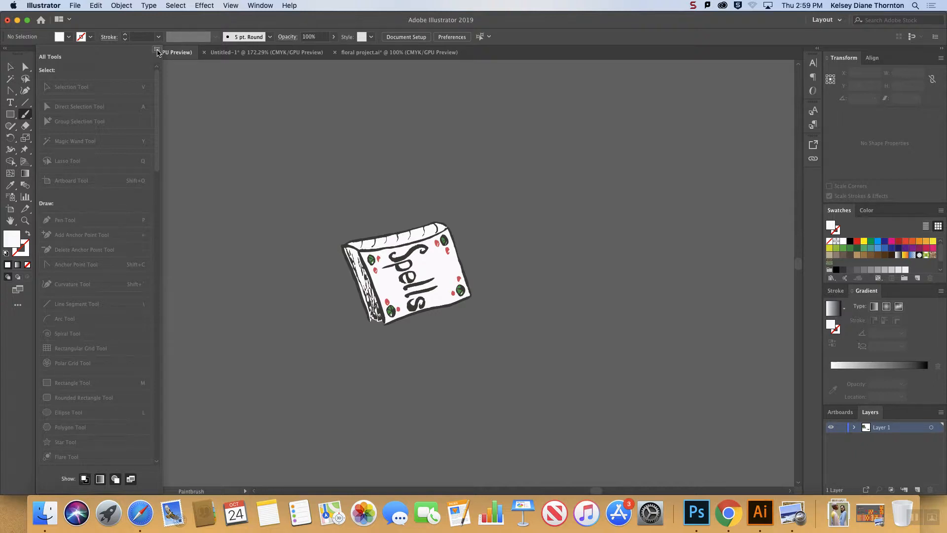
{"action": "left_click", "coordinate": [157, 51]}
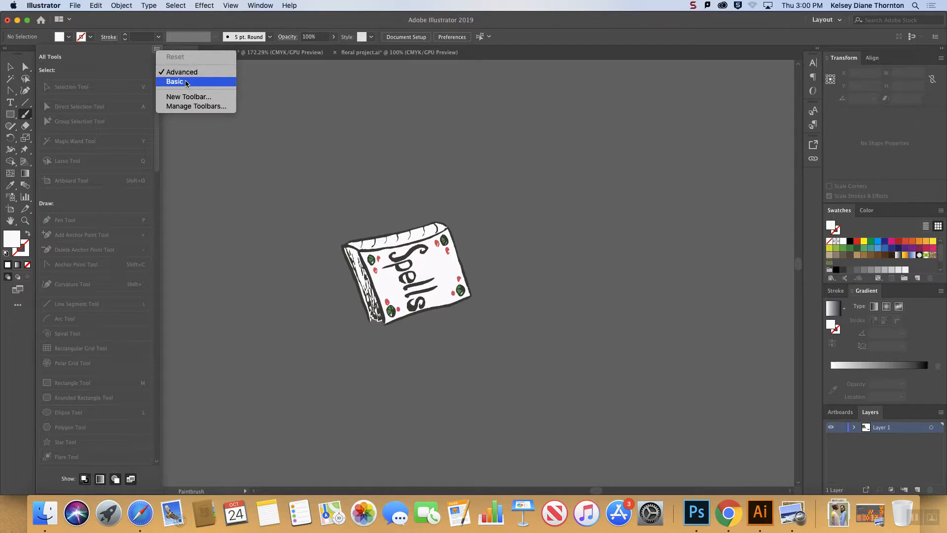
{"action": "left_click", "coordinate": [185, 81]}
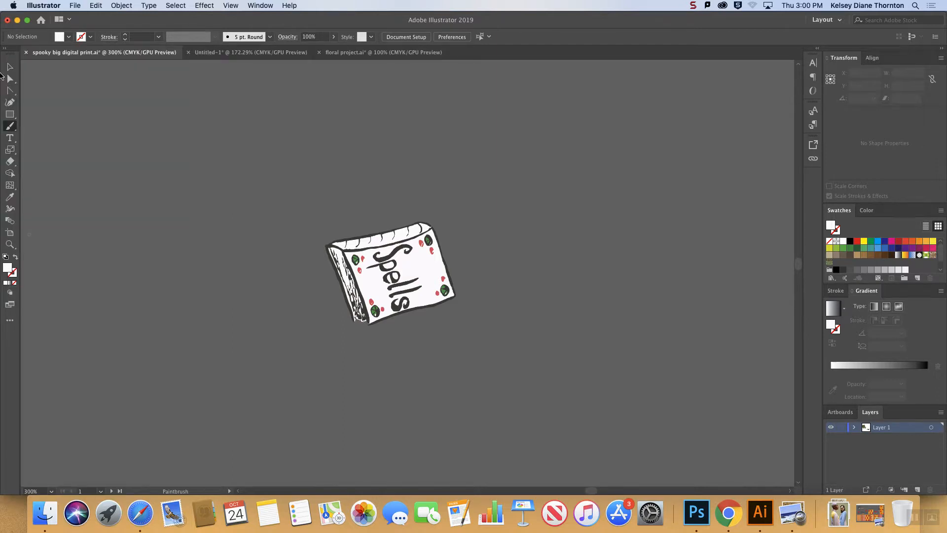
{"action": "left_click", "coordinate": [11, 127]}
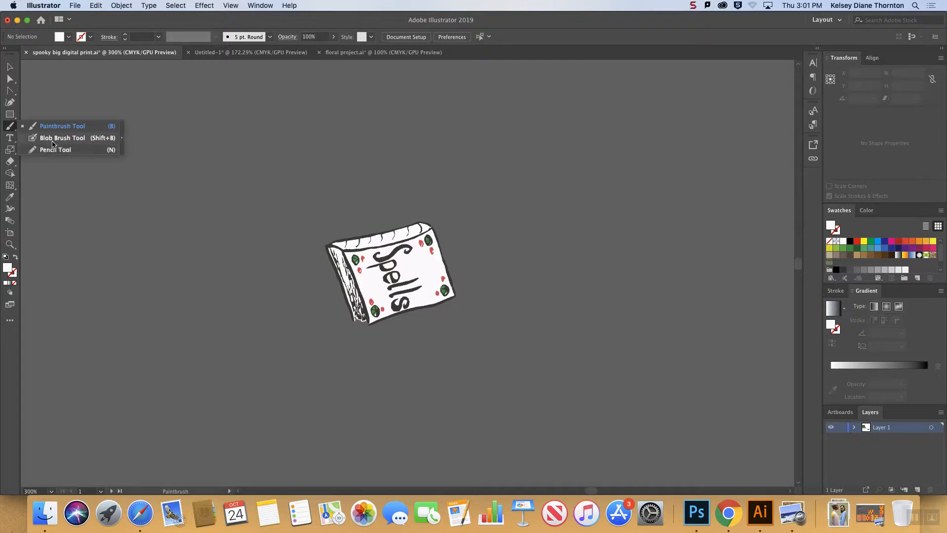
With the Pencil tool, draw a closed light-brown heart about 3.4 by 4.7 in and a darker-brown egg shape about 3.6 by 4.5 in beside the book.
{"action": "left_click", "coordinate": [53, 148]}
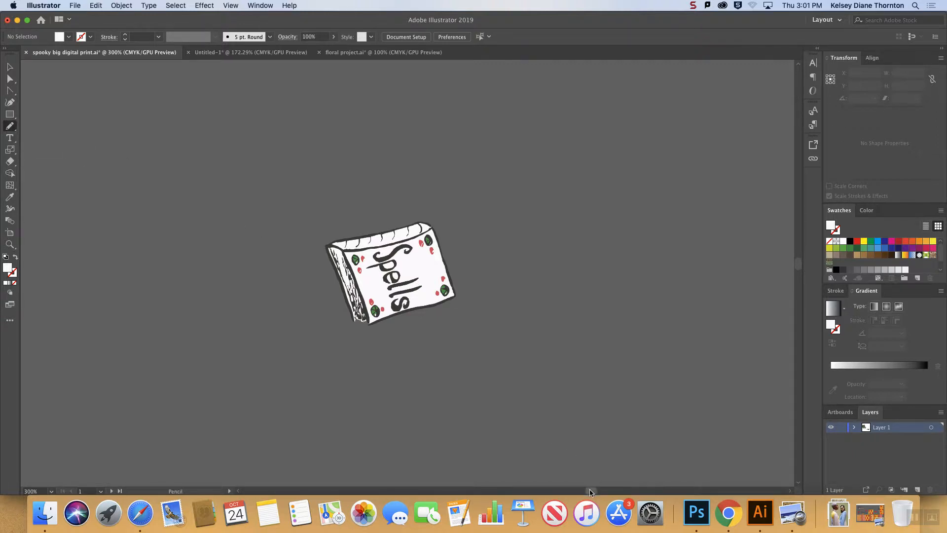
{"action": "scroll", "coordinate": [371, 329], "scroll_direction": "right", "scroll_amount": 10}
{"action": "mouse_move", "coordinate": [259, 306]}
{"action": "left_mouse_down"}
{"action": "mouse_move", "coordinate": [222, 181]}
{"action": "mouse_move", "coordinate": [243, 128]}
{"action": "mouse_move", "coordinate": [276, 159]}
{"action": "mouse_move", "coordinate": [274, 180]}
{"action": "mouse_move", "coordinate": [322, 114]}
{"action": "mouse_move", "coordinate": [361, 175]}
{"action": "mouse_move", "coordinate": [276, 309]}
{"action": "left_mouse_up"}
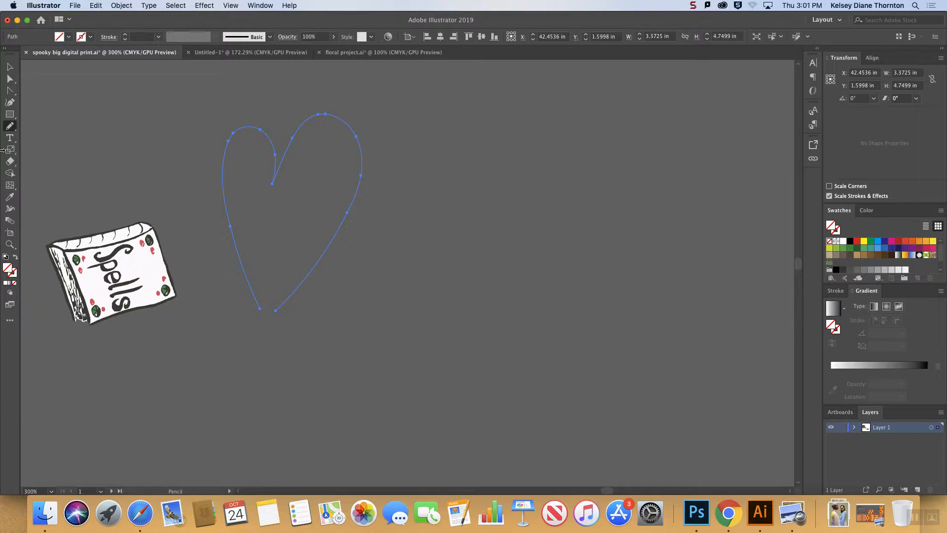
{"action": "left_click", "coordinate": [863, 256]}
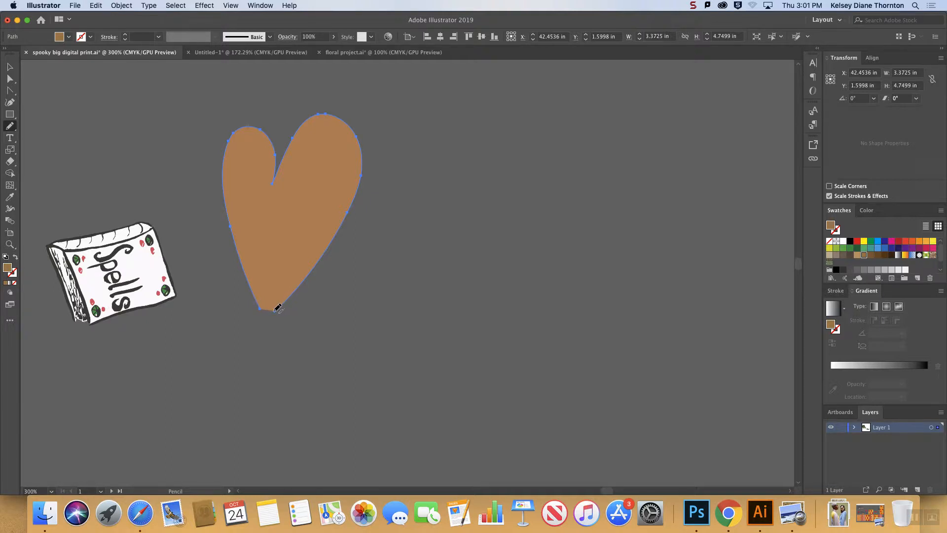
{"action": "left_click_drag", "start_coordinate": [275, 311], "coordinate": [263, 311]}
{"action": "mouse_move", "coordinate": [384, 329]}
{"action": "left_mouse_down"}
{"action": "mouse_move", "coordinate": [367, 263]}
{"action": "mouse_move", "coordinate": [394, 183]}
{"action": "mouse_move", "coordinate": [480, 173]}
{"action": "mouse_move", "coordinate": [514, 250]}
{"action": "mouse_move", "coordinate": [492, 326]}
{"action": "mouse_move", "coordinate": [467, 342]}
{"action": "mouse_move", "coordinate": [393, 328]}
{"action": "left_mouse_up"}
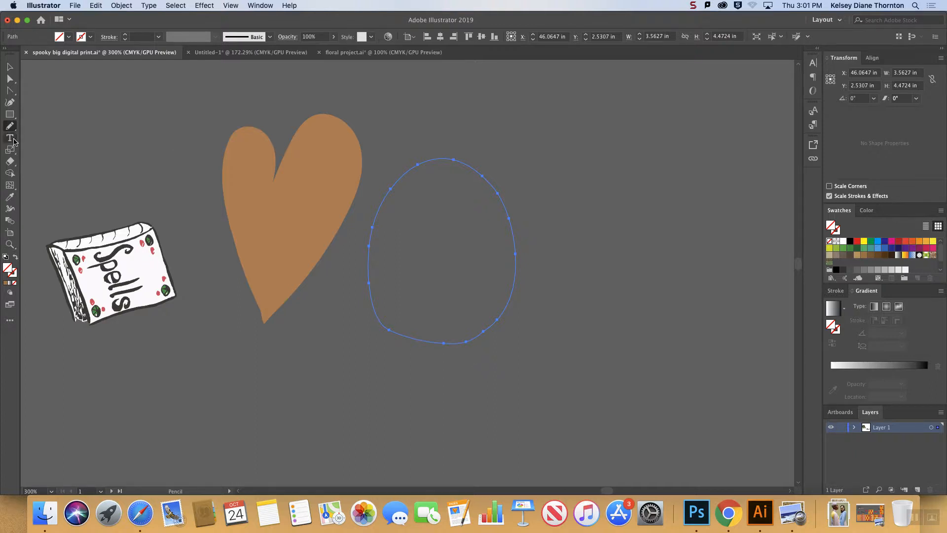
{"action": "left_click", "coordinate": [870, 255]}
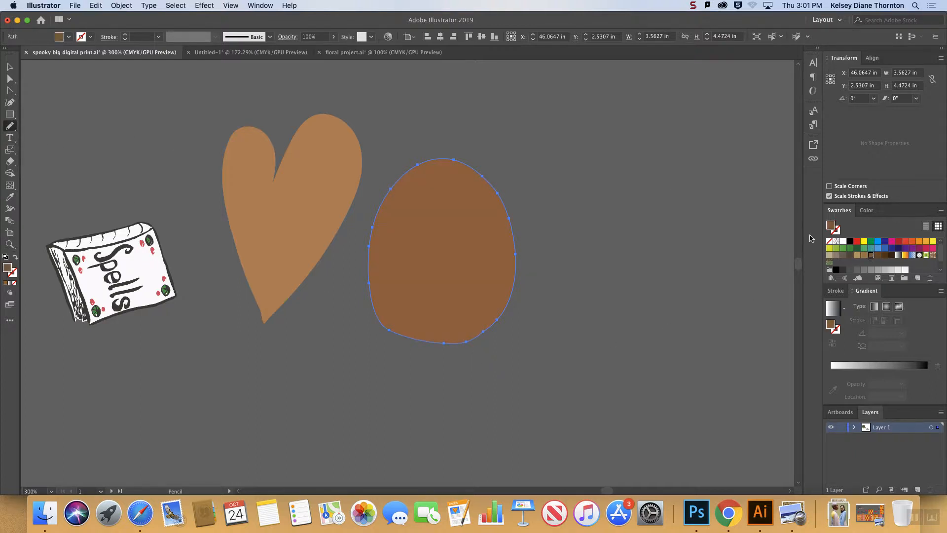
Set the Pencil tool's fidelity to fully Smooth and draw an open curve about 4.1 by 7.7 in around the egg shape's outer side.
{"action": "double_click", "coordinate": [10, 128]}
{"action": "left_click_drag", "start_coordinate": [485, 164], "coordinate": [253, 116]}
{"action": "left_click_drag", "start_coordinate": [241, 147], "coordinate": [331, 155]}
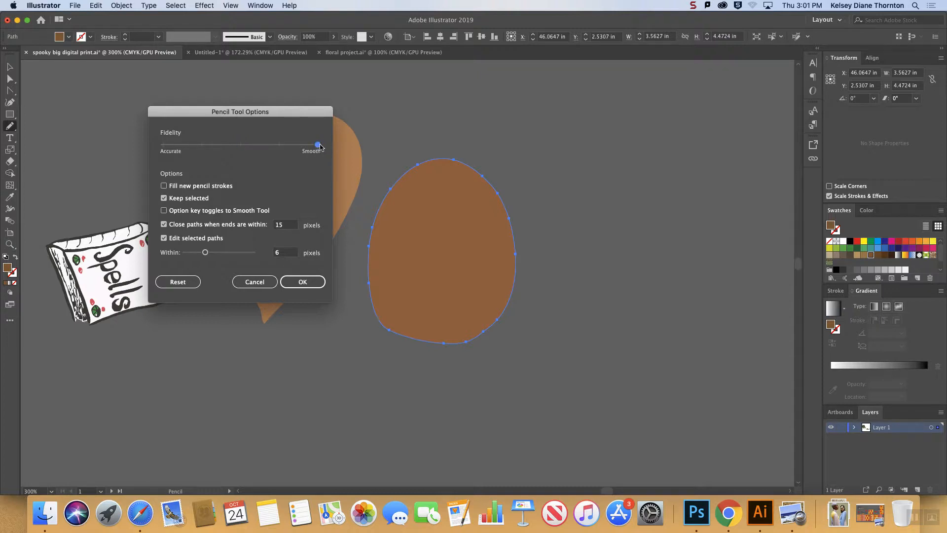
{"action": "left_click", "coordinate": [306, 282]}
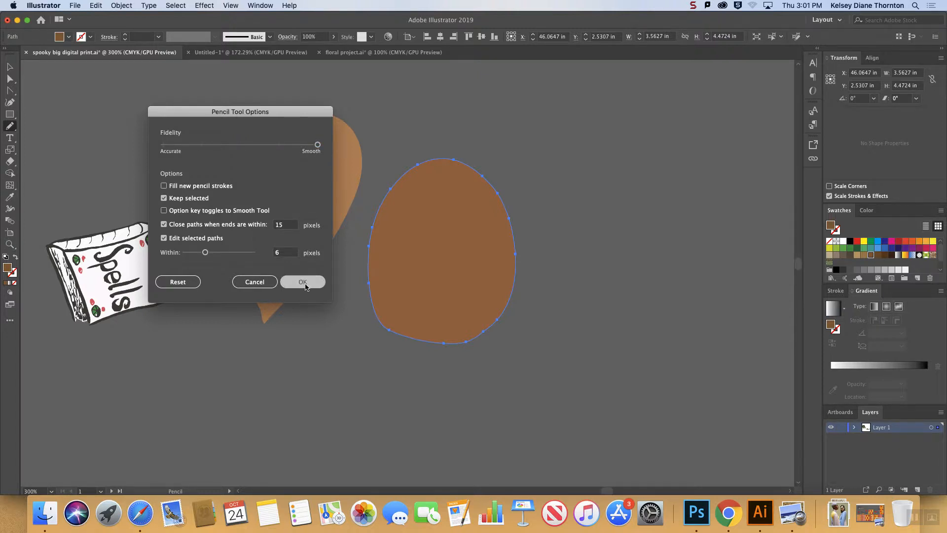
{"action": "mouse_move", "coordinate": [401, 113]}
{"action": "left_mouse_down"}
{"action": "mouse_move", "coordinate": [522, 150]}
{"action": "mouse_move", "coordinate": [557, 190]}
{"action": "mouse_move", "coordinate": [566, 219]}
{"action": "mouse_move", "coordinate": [569, 317]}
{"action": "mouse_move", "coordinate": [560, 351]}
{"action": "mouse_move", "coordinate": [529, 408]}
{"action": "mouse_move", "coordinate": [490, 429]}
{"action": "left_mouse_up"}
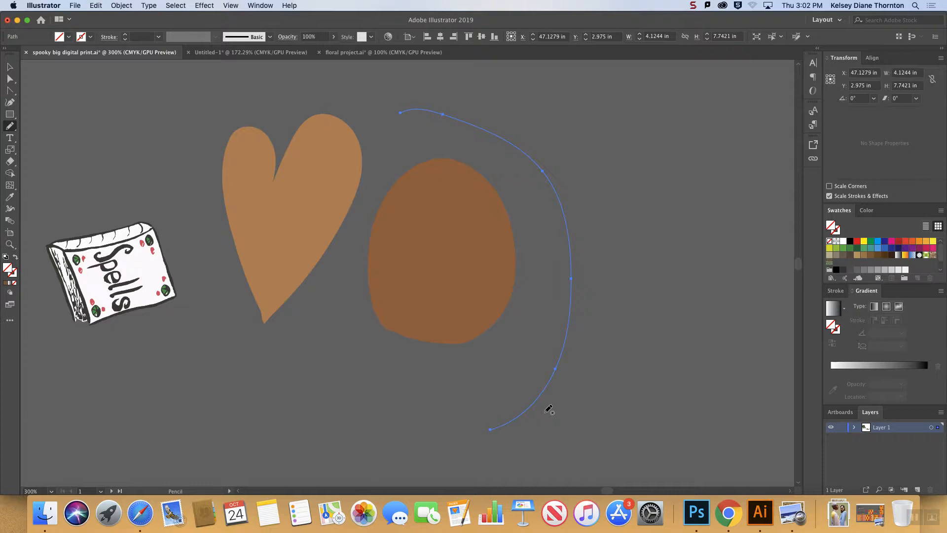
Set the Pencil tool's fidelity to fully Accurate and draw a second curve about 4.1 by 8.2 in just outside the first one.
{"action": "left_click", "coordinate": [10, 126]}
{"action": "left_click", "coordinate": [11, 129]}
{"action": "double_click", "coordinate": [10, 128]}
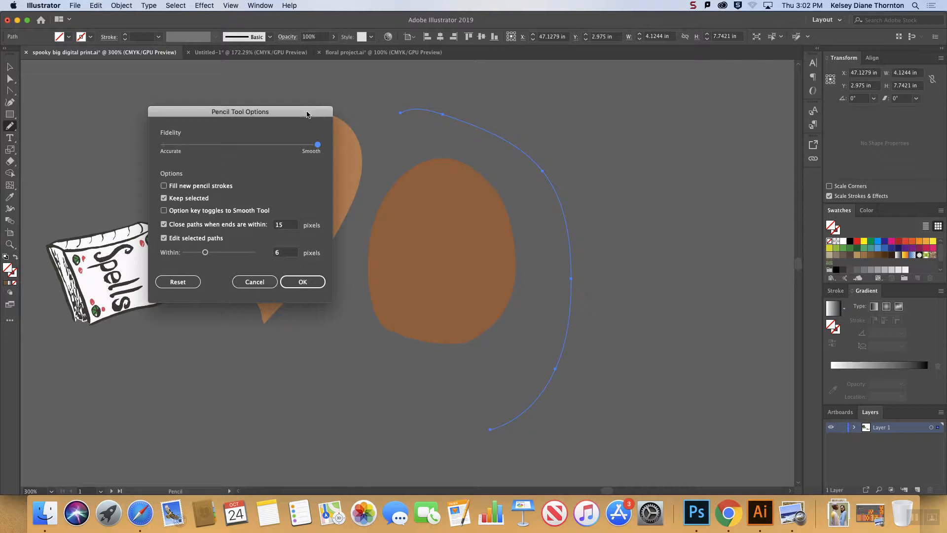
{"action": "left_click_drag", "start_coordinate": [308, 111], "coordinate": [270, 98]}
{"action": "left_click_drag", "start_coordinate": [265, 134], "coordinate": [123, 134]}
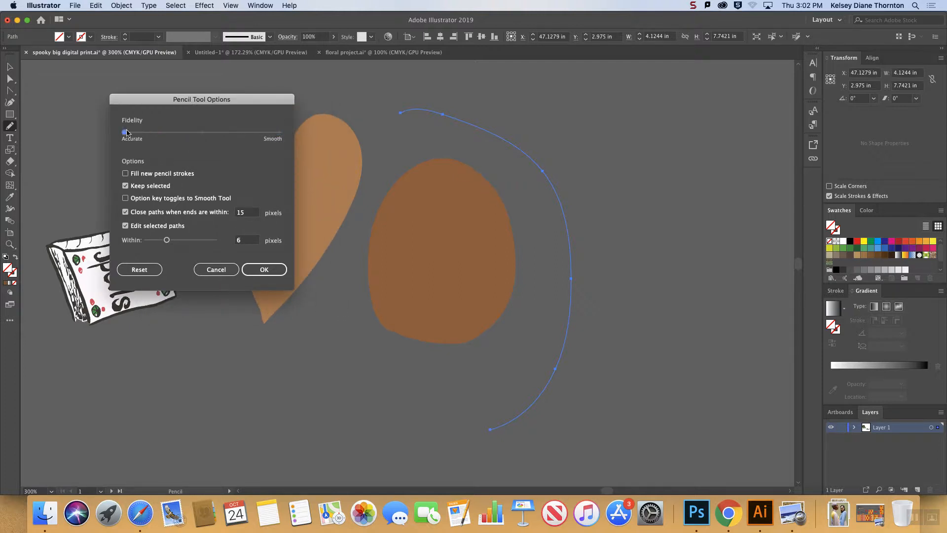
{"action": "left_click", "coordinate": [260, 271]}
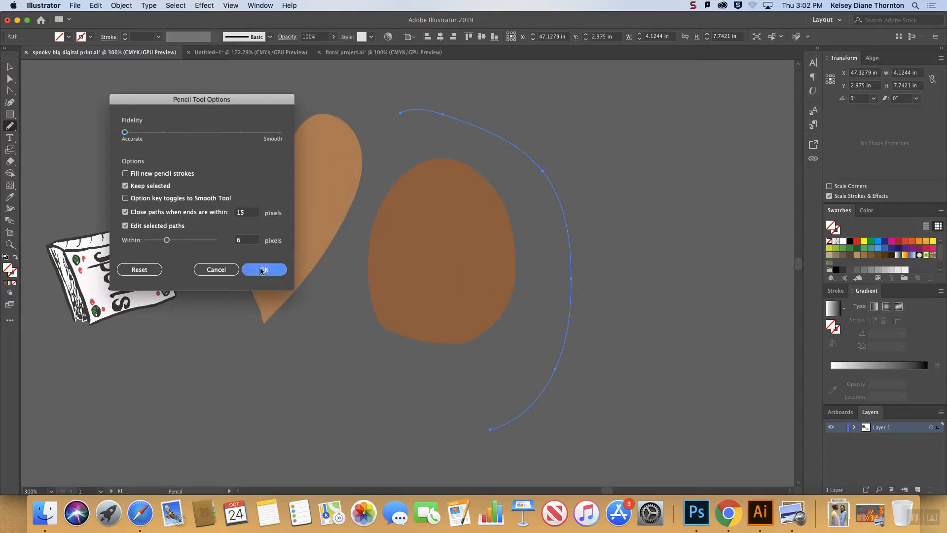
{"action": "mouse_move", "coordinate": [465, 96]}
{"action": "left_mouse_down"}
{"action": "mouse_move", "coordinate": [547, 150]}
{"action": "mouse_move", "coordinate": [581, 188]}
{"action": "mouse_move", "coordinate": [592, 226]}
{"action": "mouse_move", "coordinate": [592, 310]}
{"action": "mouse_move", "coordinate": [571, 378]}
{"action": "mouse_move", "coordinate": [518, 430]}
{"action": "left_mouse_up"}
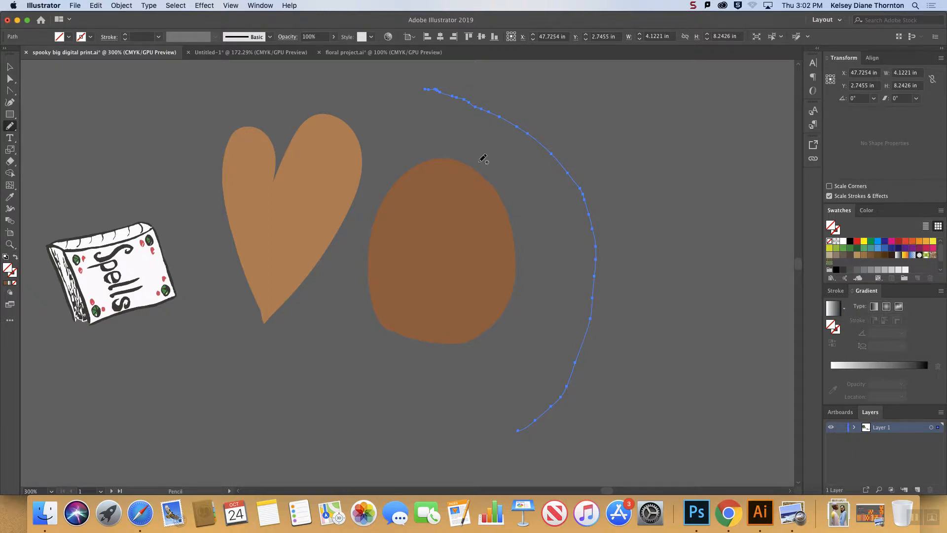
Select both open curves and give them a brown stroke with a weight of 4 pt.
{"action": "left_click", "coordinate": [10, 66]}
{"action": "key", "text": "super+a"}
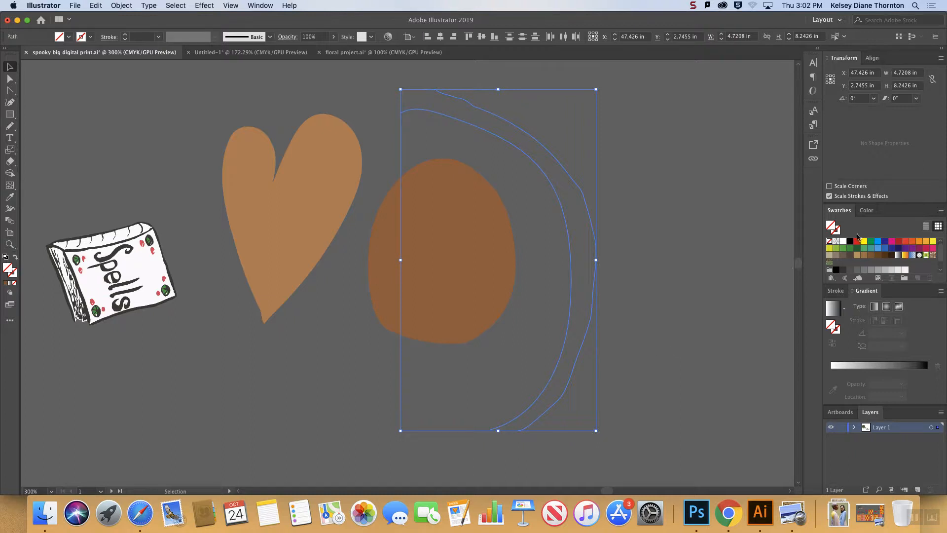
{"action": "left_click", "coordinate": [14, 274]}
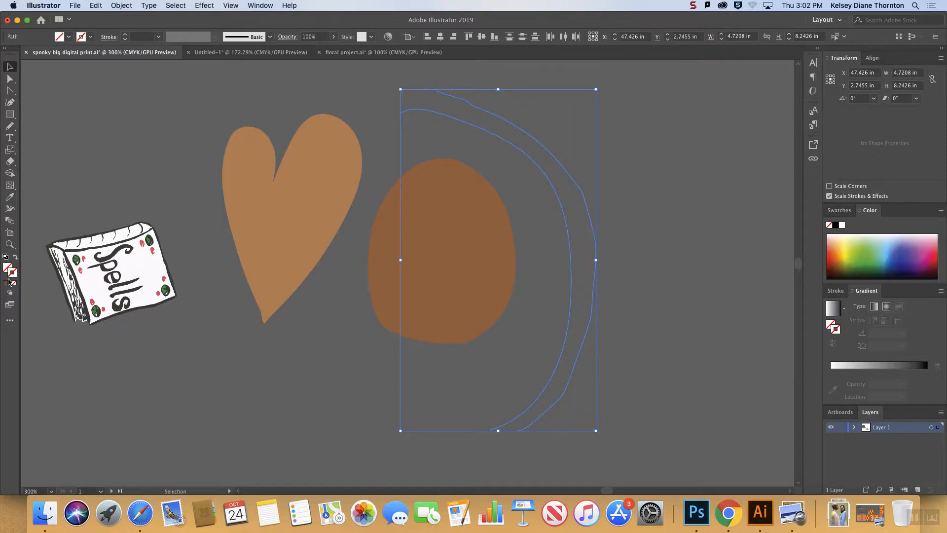
{"action": "left_click", "coordinate": [6, 282]}
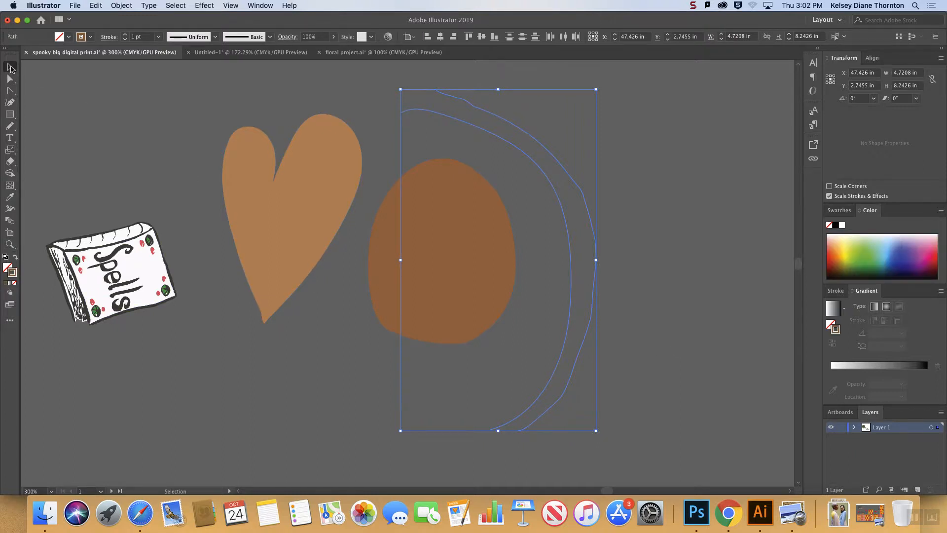
{"action": "left_click", "coordinate": [374, 205]}
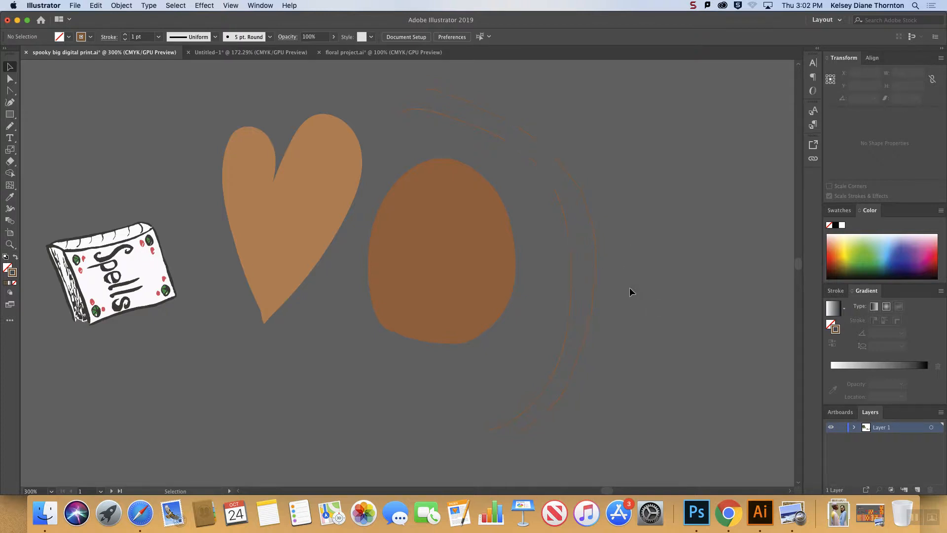
{"action": "left_click_drag", "start_coordinate": [638, 300], "coordinate": [558, 254]}
{"action": "left_click", "coordinate": [125, 35]}
{"action": "left_click", "coordinate": [125, 35]}
{"action": "left_click", "coordinate": [125, 35]}
{"action": "left_click", "coordinate": [199, 112]}
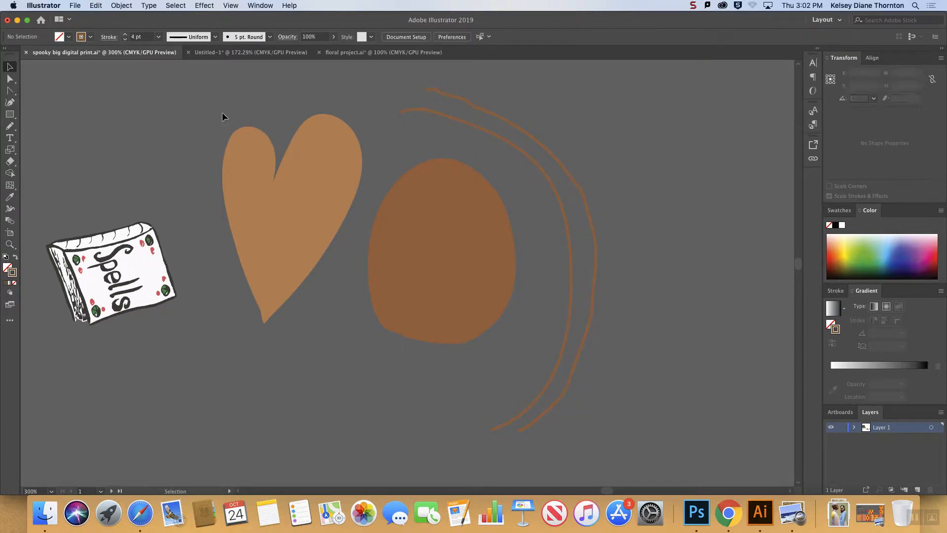
Set the Pencil tool's fidelity to the midpoint between Accurate and Smooth.
{"action": "double_click", "coordinate": [10, 126]}
{"action": "left_click_drag", "start_coordinate": [125, 132], "coordinate": [203, 132]}
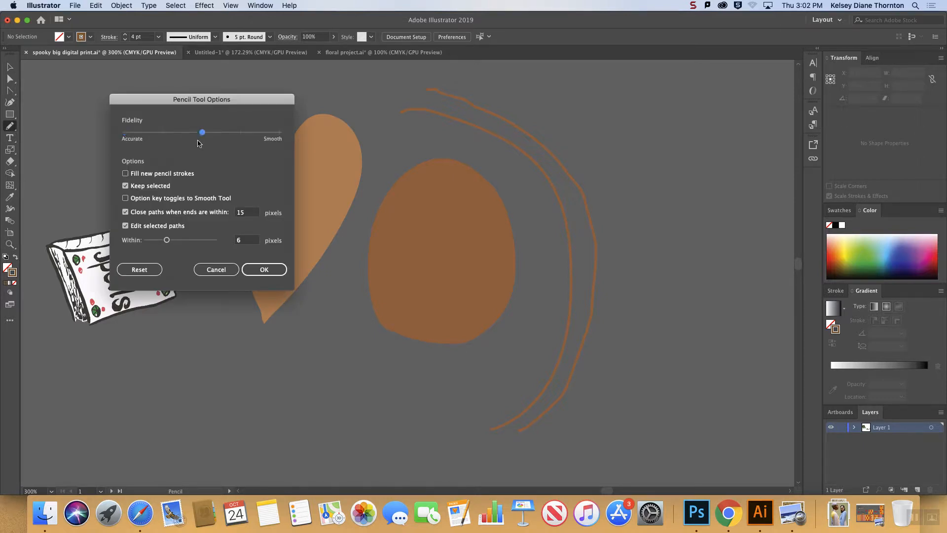
{"action": "left_click", "coordinate": [266, 270]}
Draw a large heart outline with the Paintbrush tool in the empty area beyond the two curves, using the brown stroke.
{"action": "left_click", "coordinate": [9, 127]}
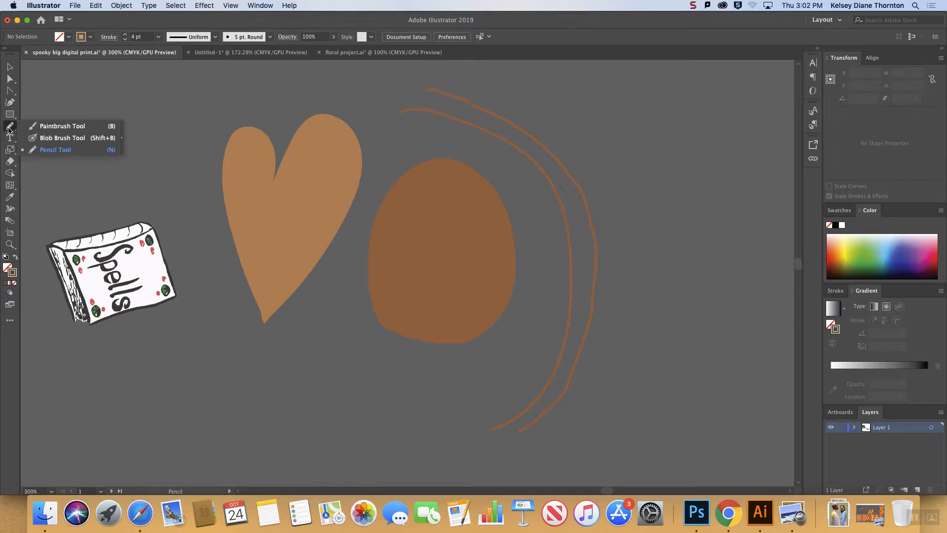
{"action": "left_click", "coordinate": [74, 126]}
{"action": "left_click_drag", "start_coordinate": [608, 489], "coordinate": [615, 490]}
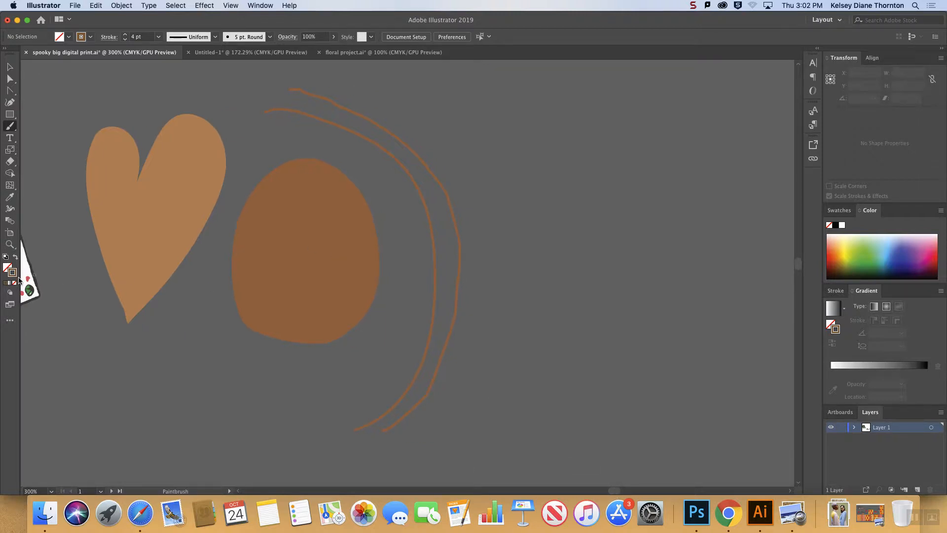
{"action": "mouse_move", "coordinate": [577, 350]}
{"action": "left_mouse_down"}
{"action": "mouse_move", "coordinate": [549, 296]}
{"action": "mouse_move", "coordinate": [532, 154]}
{"action": "left_mouse_up"}
{"action": "mouse_move", "coordinate": [558, 125]}
{"action": "left_mouse_down"}
{"action": "mouse_move", "coordinate": [586, 192]}
{"action": "mouse_move", "coordinate": [581, 220]}
{"action": "mouse_move", "coordinate": [625, 143]}
{"action": "mouse_move", "coordinate": [694, 165]}
{"action": "mouse_move", "coordinate": [666, 250]}
{"action": "mouse_move", "coordinate": [585, 354]}
{"action": "left_mouse_up"}
Paint a small heart about 0.49 by 0.58 in with the Paintbrush beside the large outline and fill its inside completely with overlapping strokes.
{"action": "left_click_drag", "start_coordinate": [610, 491], "coordinate": [626, 491]}
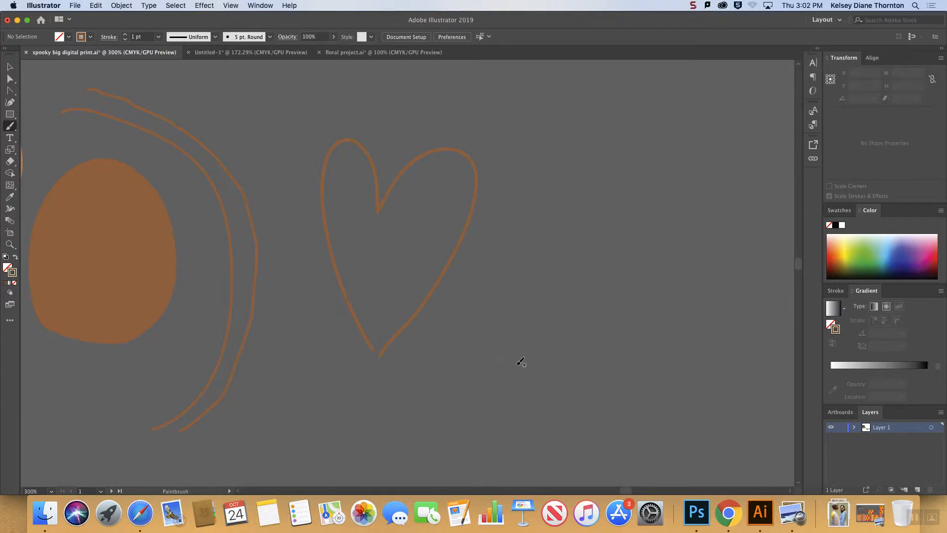
{"action": "mouse_move", "coordinate": [540, 353]}
{"action": "left_mouse_down"}
{"action": "mouse_move", "coordinate": [510, 279]}
{"action": "mouse_move", "coordinate": [532, 218]}
{"action": "mouse_move", "coordinate": [550, 222]}
{"action": "mouse_move", "coordinate": [554, 261]}
{"action": "left_mouse_up"}
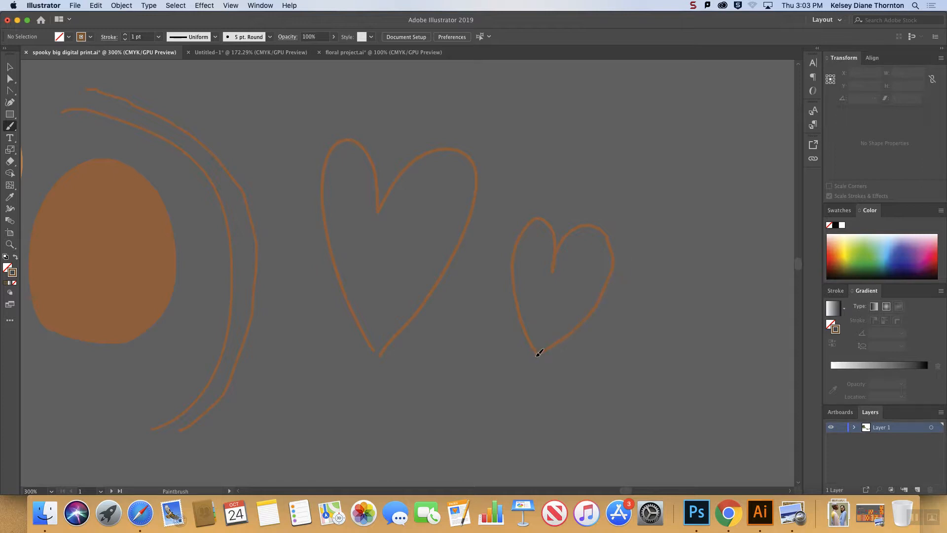
{"action": "key", "text": "super+equal"}
{"action": "key", "text": "super+equal"}
{"action": "key", "text": "super+equal"}
{"action": "key", "text": "super+equal"}
{"action": "key", "text": "super+equal"}
{"action": "key", "text": "super+equal"}
{"action": "left_click_drag", "start_coordinate": [367, 328], "coordinate": [335, 295]}
{"action": "mouse_move", "coordinate": [329, 96]}
{"action": "left_mouse_down"}
{"action": "mouse_move", "coordinate": [371, 133]}
{"action": "mouse_move", "coordinate": [377, 159]}
{"action": "left_mouse_up"}
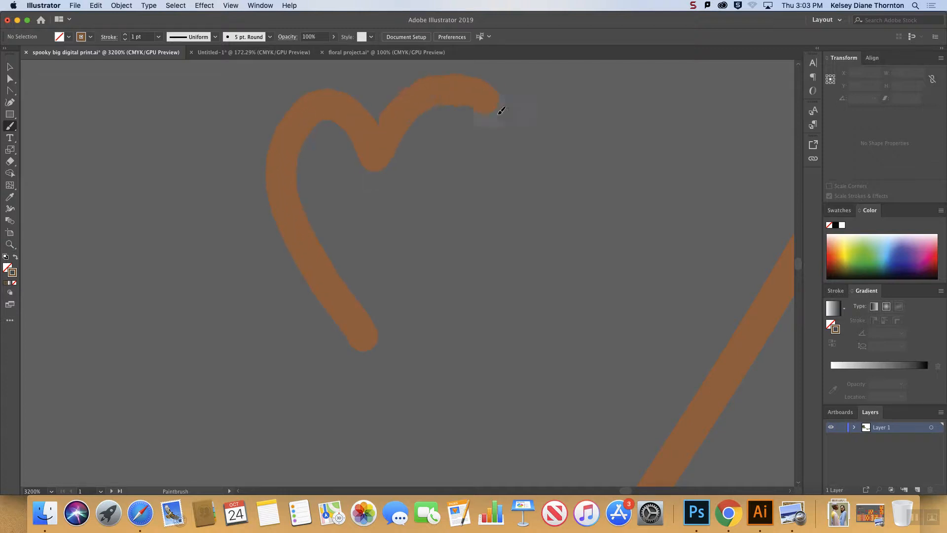
{"action": "left_click_drag", "start_coordinate": [318, 143], "coordinate": [351, 138]}
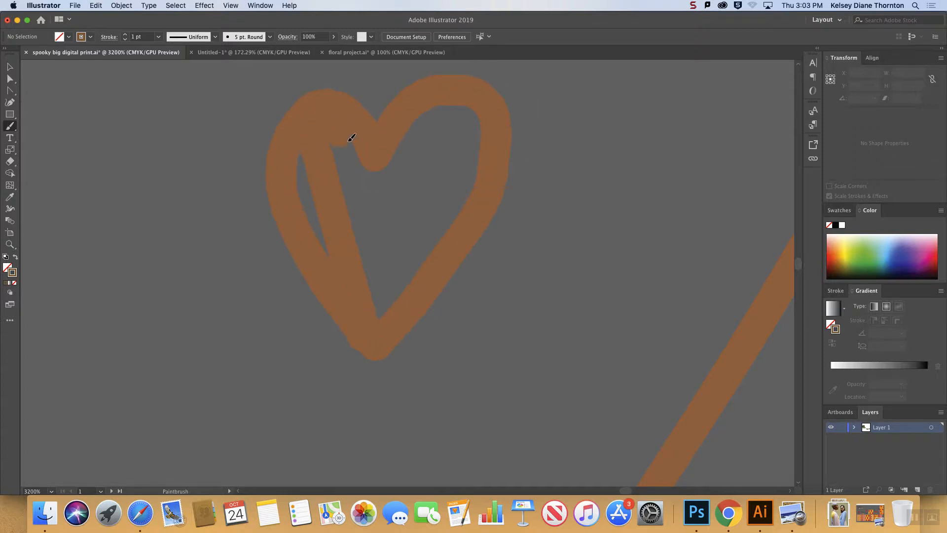
{"action": "left_click_drag", "start_coordinate": [303, 114], "coordinate": [300, 145]}
{"action": "mouse_move", "coordinate": [388, 144]}
{"action": "left_mouse_down"}
{"action": "mouse_move", "coordinate": [402, 263]}
{"action": "mouse_move", "coordinate": [394, 313]}
{"action": "left_mouse_up"}
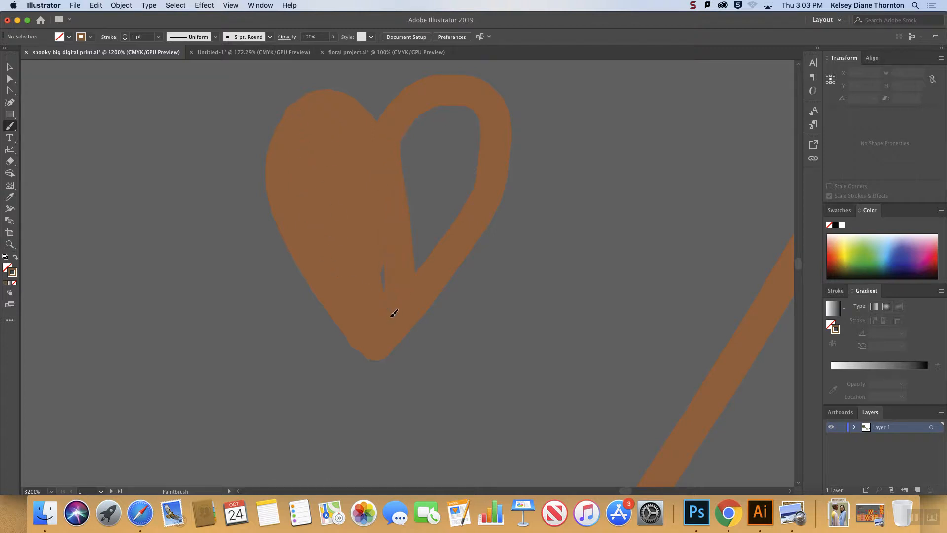
{"action": "left_click_drag", "start_coordinate": [454, 207], "coordinate": [440, 95]}
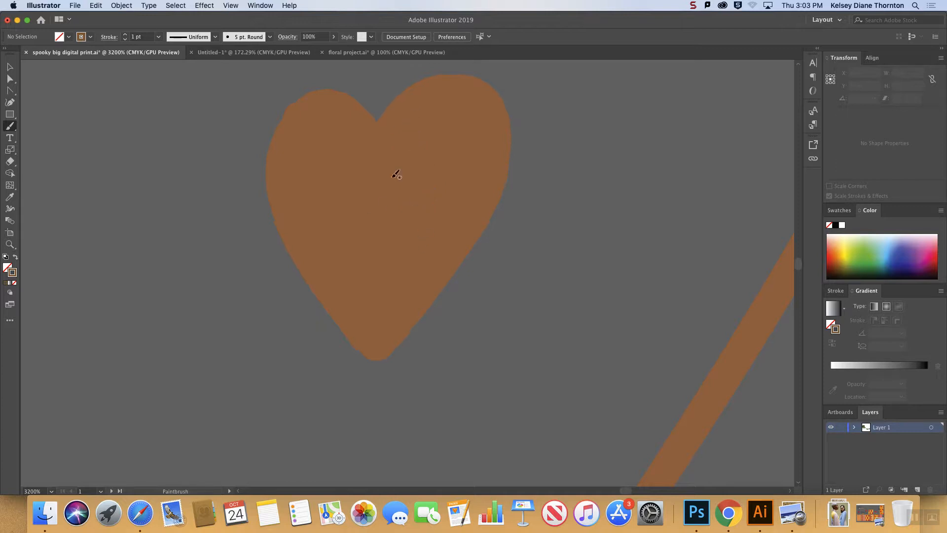
Select the small painted heart to reveal its stroke paths and move it away to free space beside it.
{"action": "left_click", "coordinate": [10, 67]}
{"action": "left_click", "coordinate": [335, 221]}
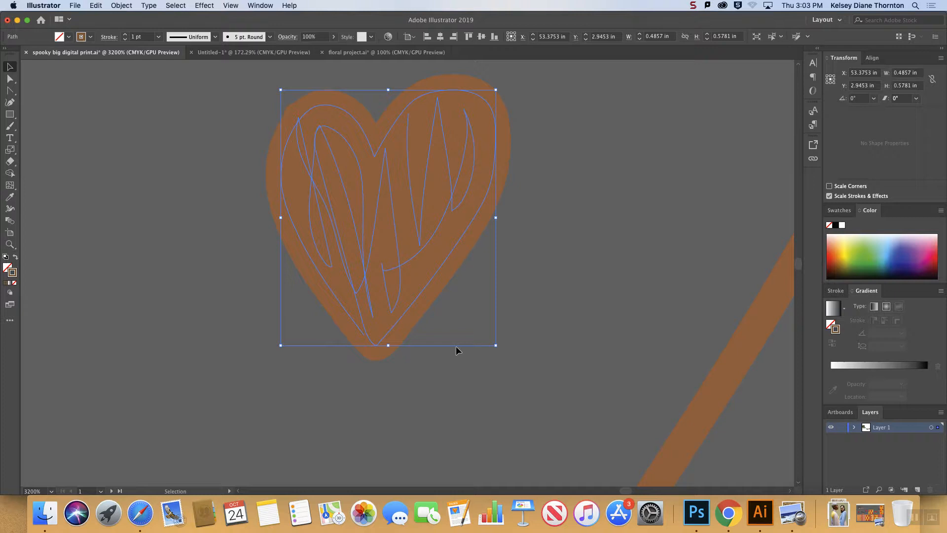
{"action": "key", "text": "super+minus"}
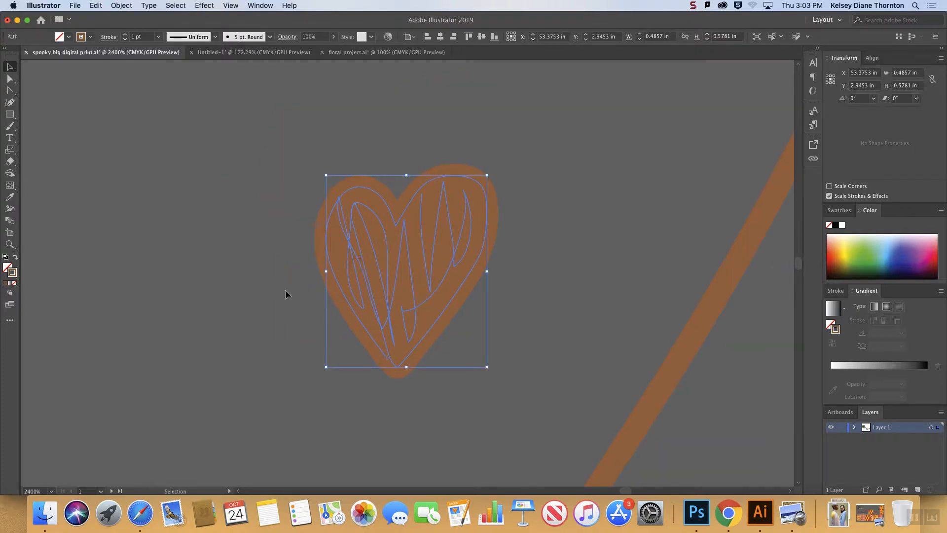
{"action": "left_click_drag", "start_coordinate": [421, 288], "coordinate": [158, 220]}
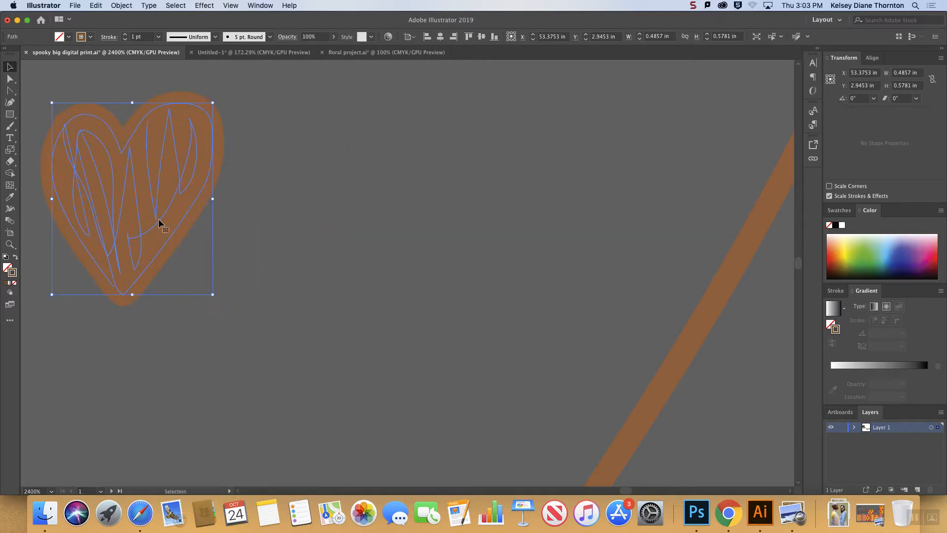
Draw a second small heart with the Blob Brush tool beside the first, paint its inside solid, and deselect everything.
{"action": "left_click", "coordinate": [10, 162]}
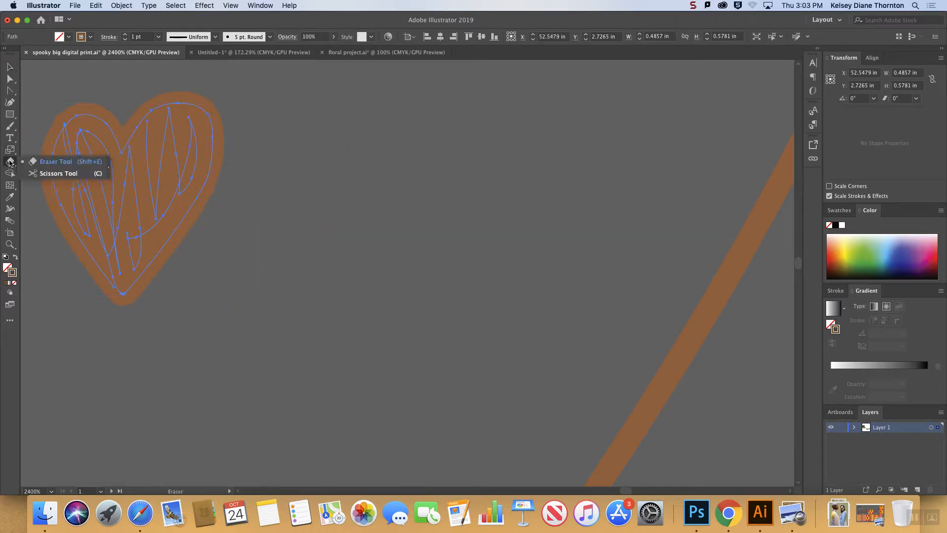
{"action": "left_click", "coordinate": [10, 113]}
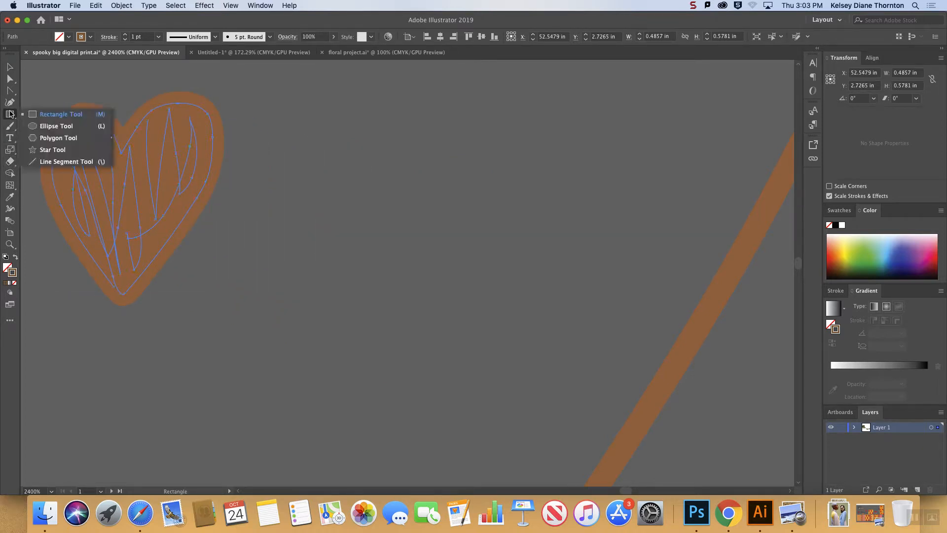
{"action": "left_click", "coordinate": [9, 126]}
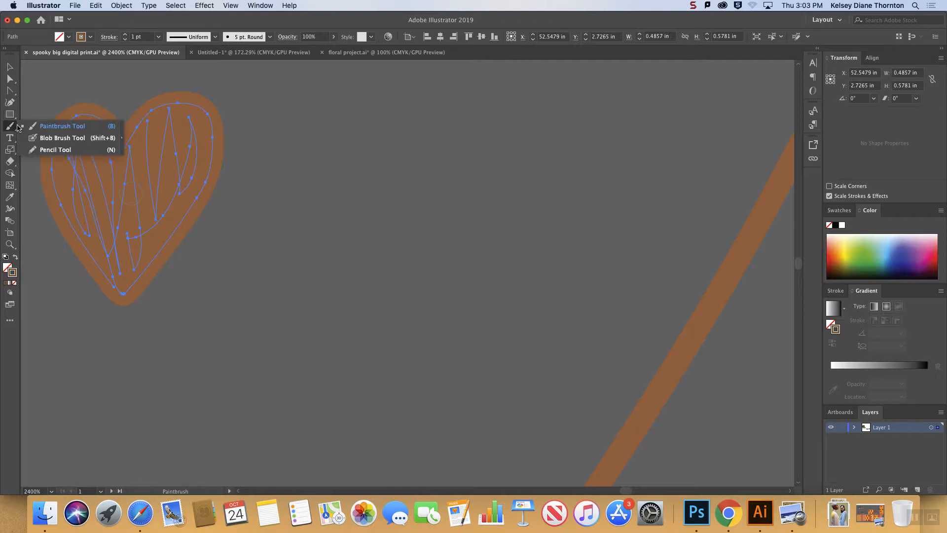
{"action": "left_click", "coordinate": [57, 138]}
{"action": "left_click_drag", "start_coordinate": [397, 286], "coordinate": [333, 198]}
{"action": "left_click_drag", "start_coordinate": [397, 110], "coordinate": [423, 124]}
{"action": "left_click_drag", "start_coordinate": [418, 273], "coordinate": [385, 257]}
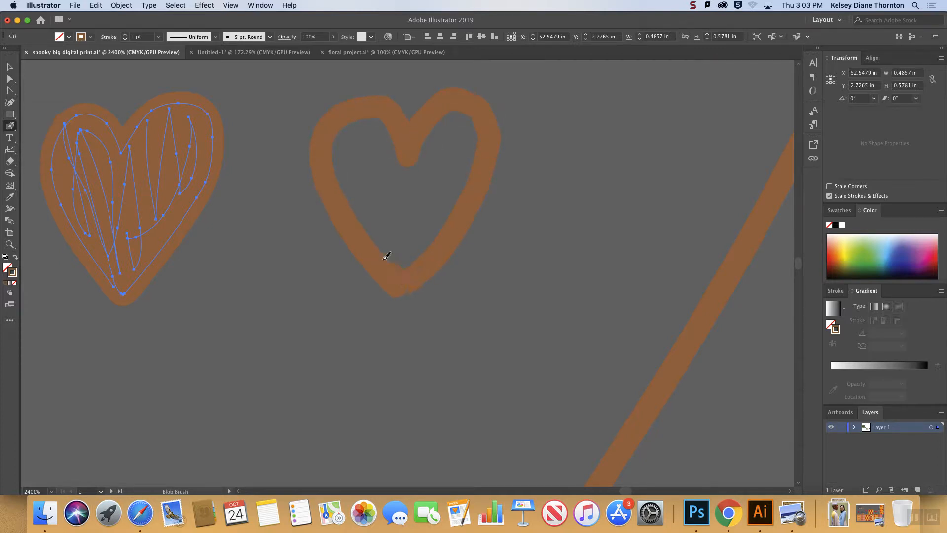
{"action": "left_click_drag", "start_coordinate": [406, 144], "coordinate": [359, 161]}
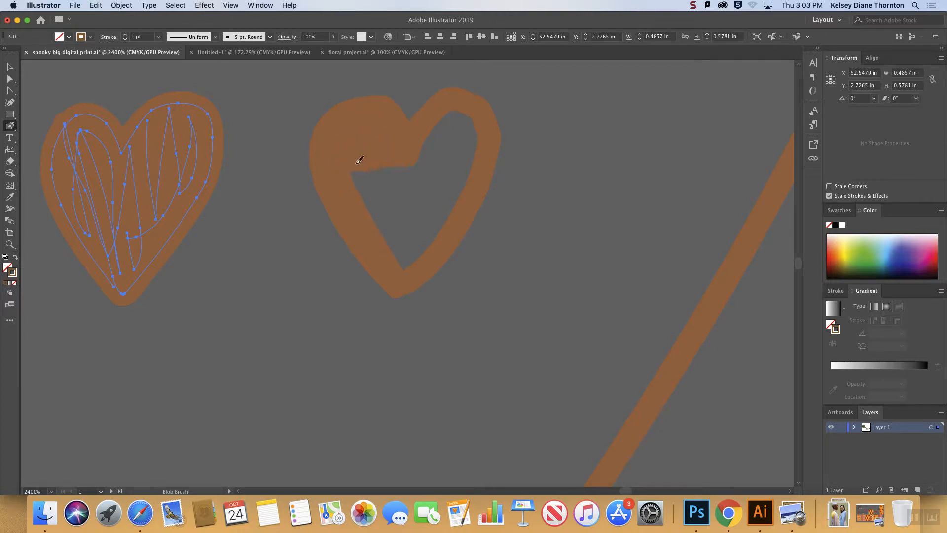
{"action": "left_click_drag", "start_coordinate": [422, 180], "coordinate": [375, 194]}
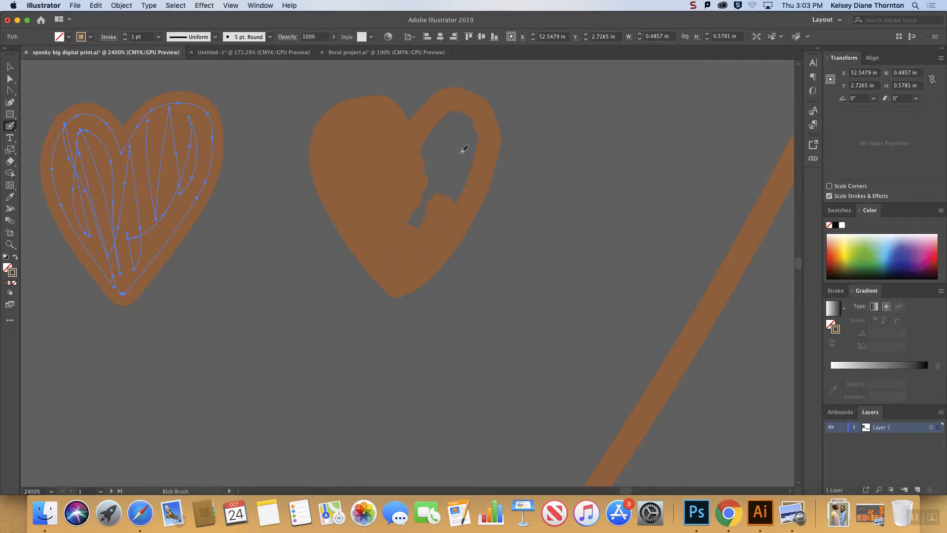
{"action": "left_click_drag", "start_coordinate": [446, 116], "coordinate": [425, 143]}
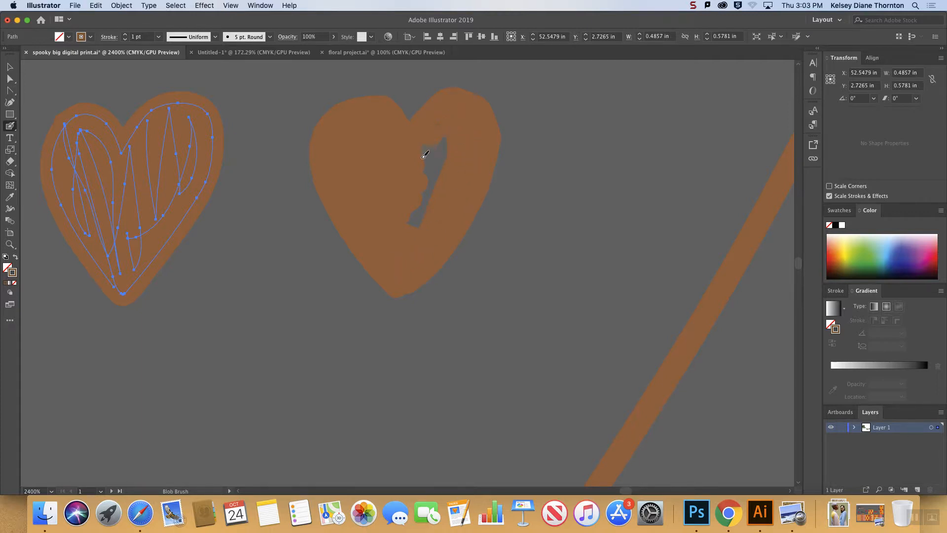
{"action": "key", "text": "super+shift+a"}
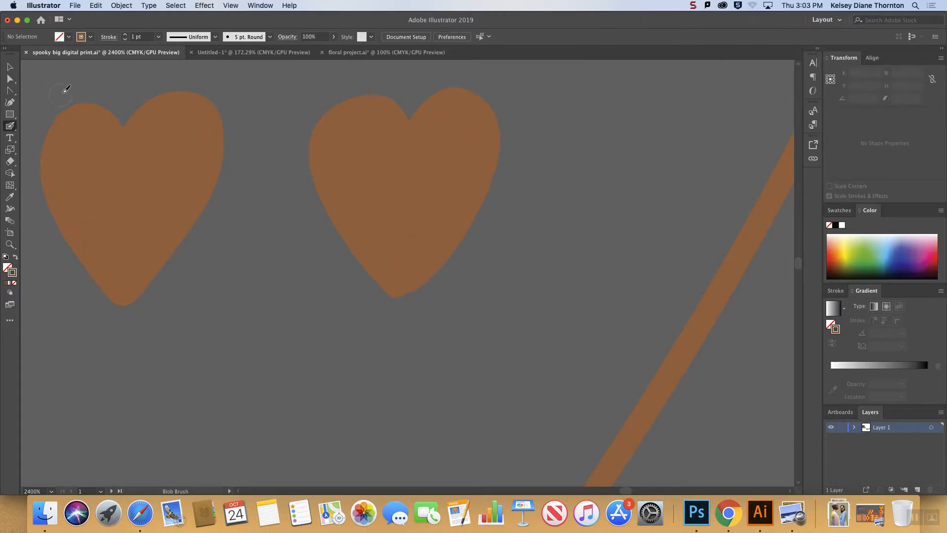
Select the Blob Brush heart, paint a small addition onto its lower tip with the Blob Brush, and reselect the heart to view its outline.
{"action": "left_click", "coordinate": [12, 68]}
{"action": "left_click", "coordinate": [418, 194]}
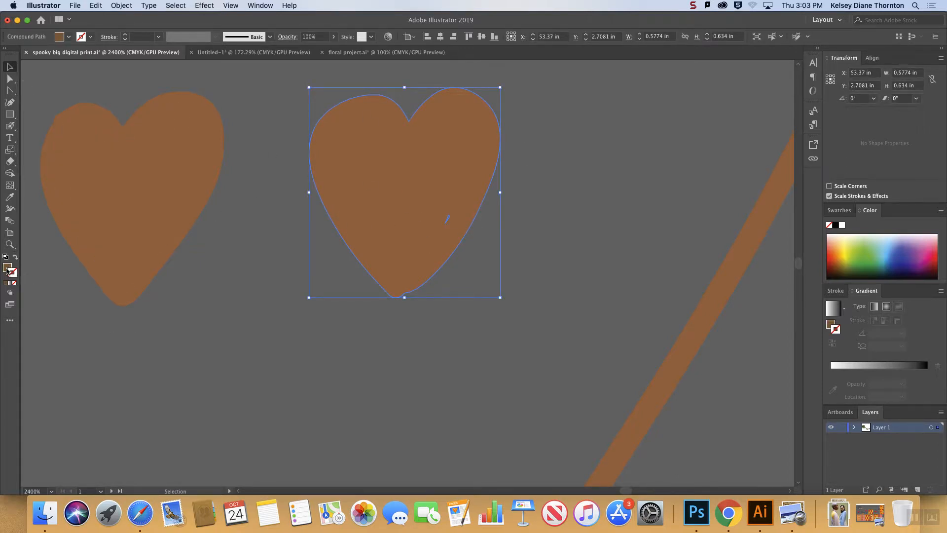
{"action": "left_click", "coordinate": [10, 126]}
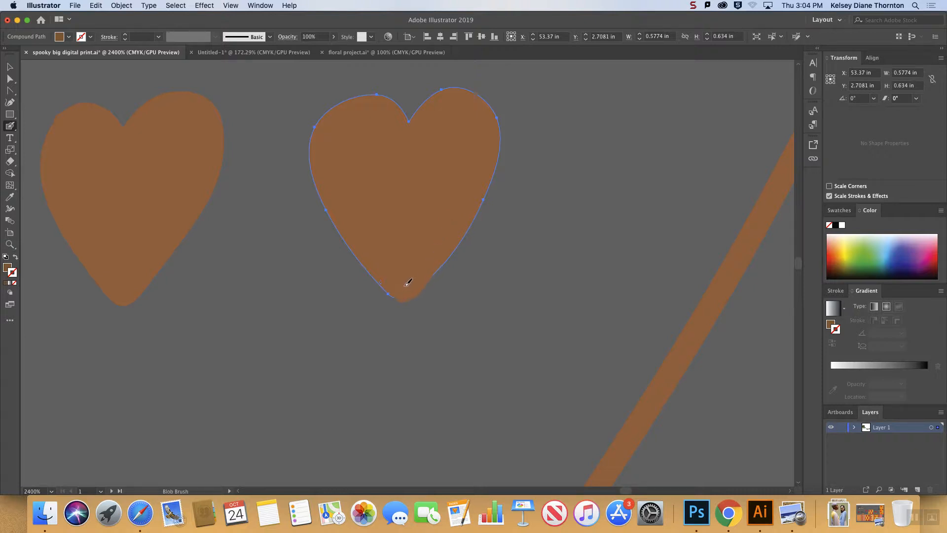
{"action": "key", "text": "super+shift+a"}
{"action": "left_click", "coordinate": [10, 67]}
{"action": "left_click", "coordinate": [449, 241]}
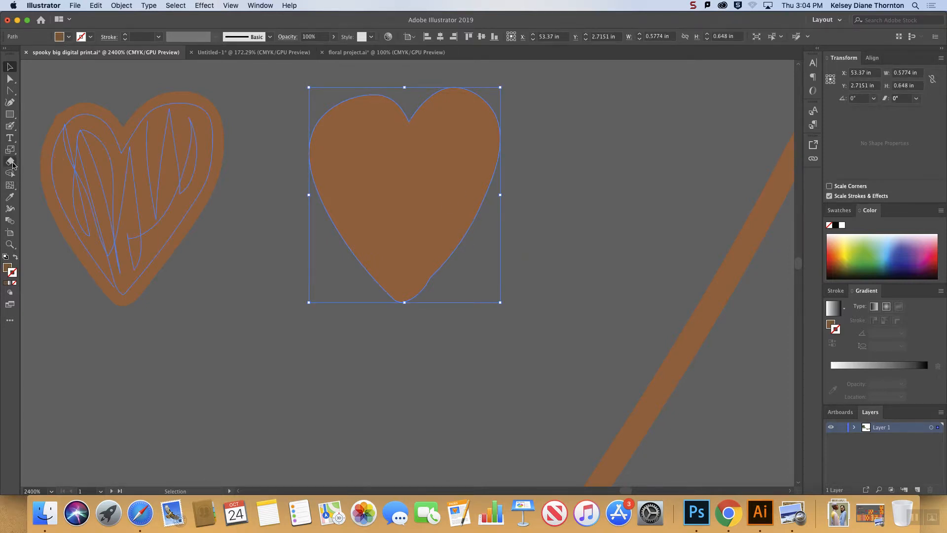
Widen the right half of the Blob Brush heart outward with further merging brown Blob Brush strokes.
{"action": "left_click", "coordinate": [10, 126]}
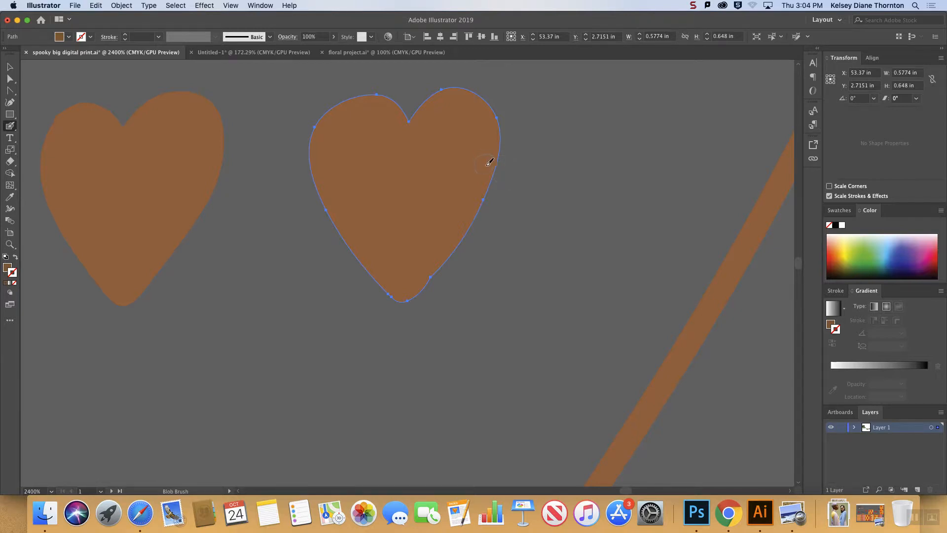
{"action": "mouse_move", "coordinate": [485, 184]}
{"action": "left_mouse_down"}
{"action": "mouse_move", "coordinate": [524, 130]}
{"action": "mouse_move", "coordinate": [475, 231]}
{"action": "mouse_move", "coordinate": [439, 254]}
{"action": "left_mouse_up"}
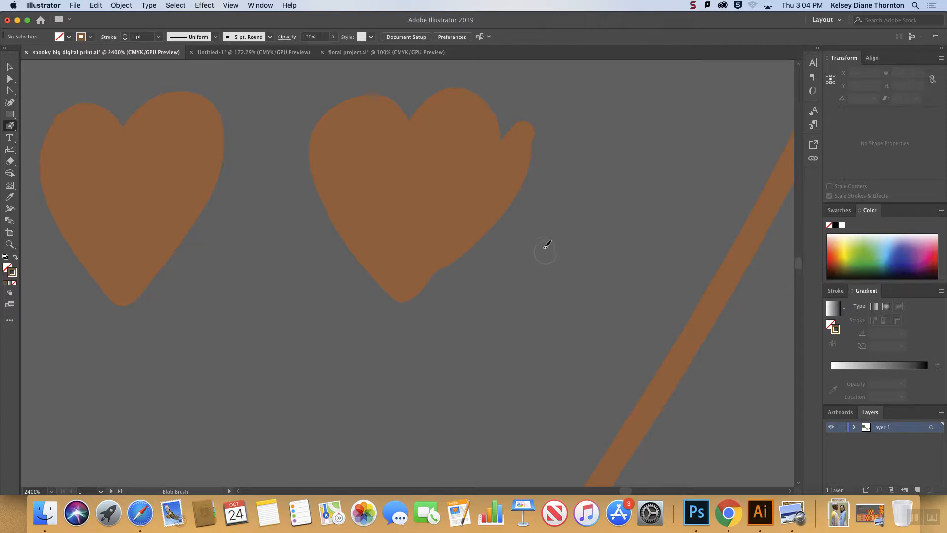
{"action": "mouse_move", "coordinate": [498, 172]}
{"action": "left_mouse_down"}
{"action": "mouse_move", "coordinate": [511, 136]}
{"action": "mouse_move", "coordinate": [492, 105]}
{"action": "mouse_move", "coordinate": [454, 101]}
{"action": "mouse_move", "coordinate": [438, 116]}
{"action": "mouse_move", "coordinate": [446, 93]}
{"action": "mouse_move", "coordinate": [474, 87]}
{"action": "mouse_move", "coordinate": [520, 108]}
{"action": "left_mouse_up"}
{"action": "left_click_drag", "start_coordinate": [517, 146], "coordinate": [520, 99]}
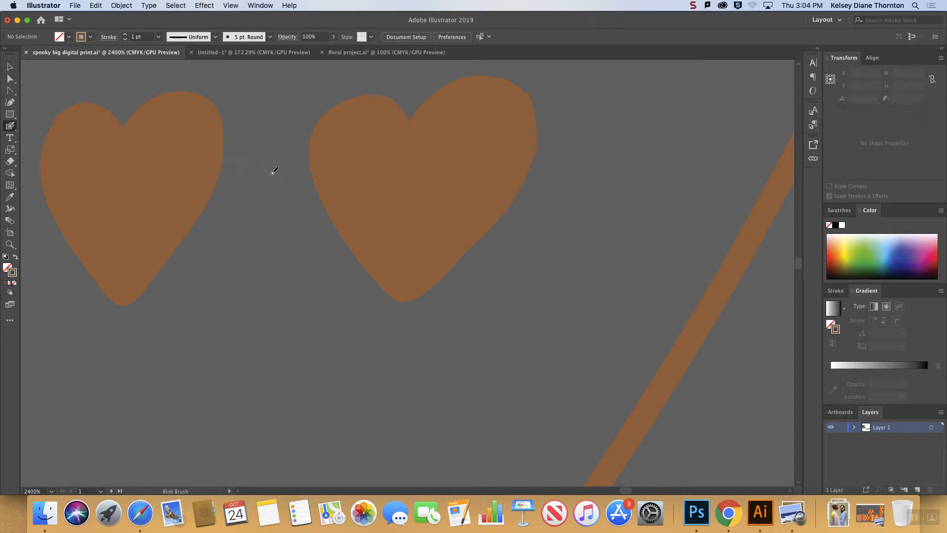
Change the stroke color to blue and paint several Blob Brush strokes over the brown heart from its tip upward.
{"action": "left_click", "coordinate": [900, 253]}
{"action": "mouse_move", "coordinate": [369, 231]}
{"action": "left_mouse_down"}
{"action": "mouse_move", "coordinate": [393, 277]}
{"action": "mouse_move", "coordinate": [395, 245]}
{"action": "mouse_move", "coordinate": [404, 261]}
{"action": "mouse_move", "coordinate": [433, 216]}
{"action": "left_mouse_up"}
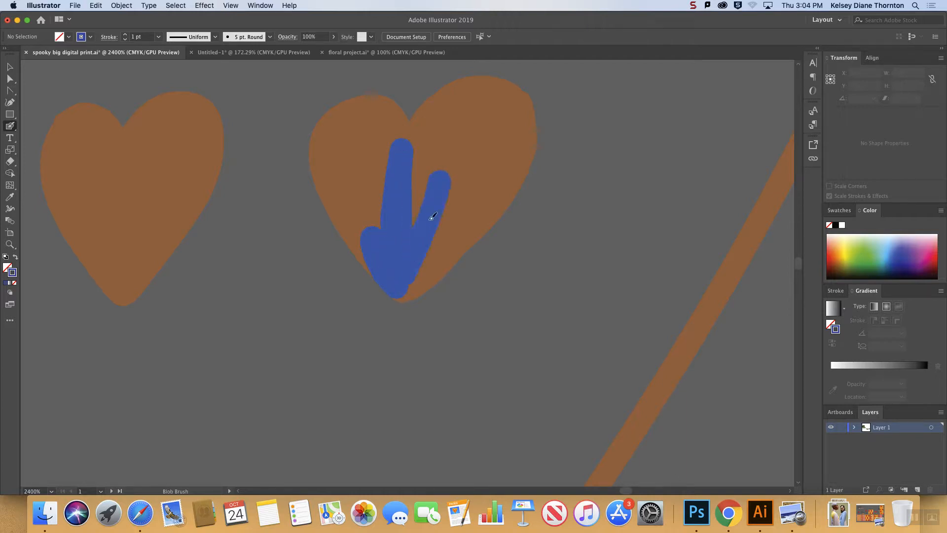
{"action": "left_click_drag", "start_coordinate": [412, 286], "coordinate": [499, 173]}
{"action": "mouse_move", "coordinate": [414, 283]}
{"action": "left_mouse_down"}
{"action": "mouse_move", "coordinate": [475, 215]}
{"action": "mouse_move", "coordinate": [497, 165]}
{"action": "left_mouse_up"}
{"action": "mouse_move", "coordinate": [409, 268]}
{"action": "left_mouse_down"}
{"action": "mouse_move", "coordinate": [396, 284]}
{"action": "mouse_move", "coordinate": [407, 292]}
{"action": "mouse_move", "coordinate": [472, 241]}
{"action": "mouse_move", "coordinate": [535, 166]}
{"action": "mouse_move", "coordinate": [543, 123]}
{"action": "left_mouse_up"}
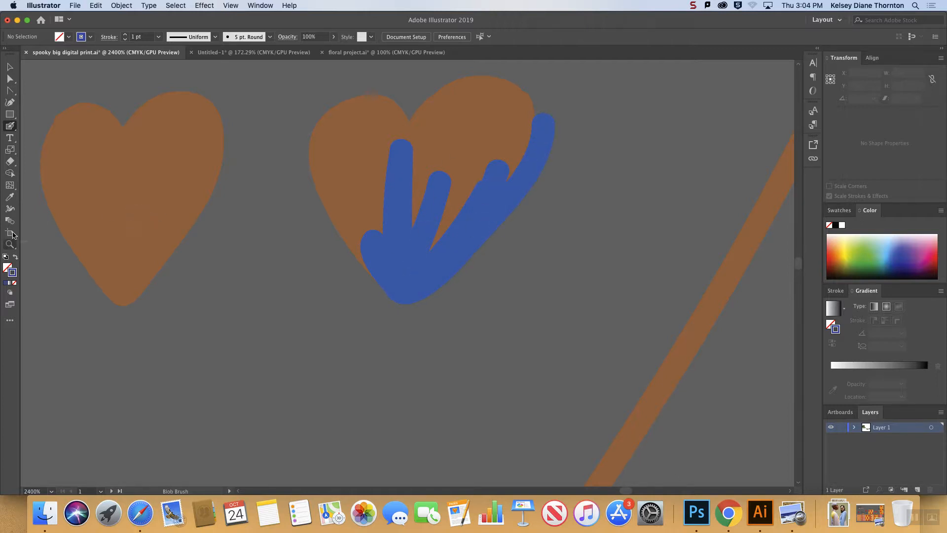
Increase the default Blob Brush size to 238 pt.
{"action": "double_click", "coordinate": [11, 127]}
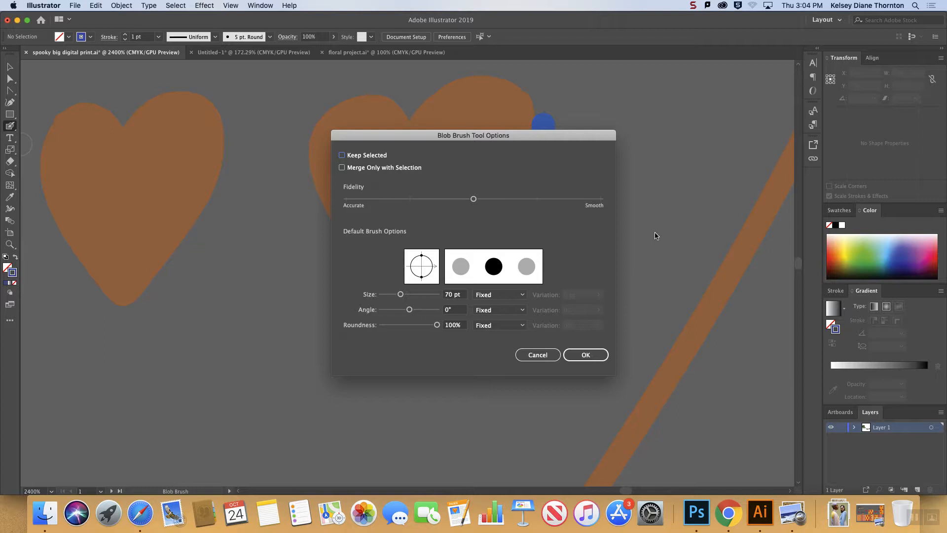
{"action": "left_click_drag", "start_coordinate": [400, 294], "coordinate": [423, 301]}
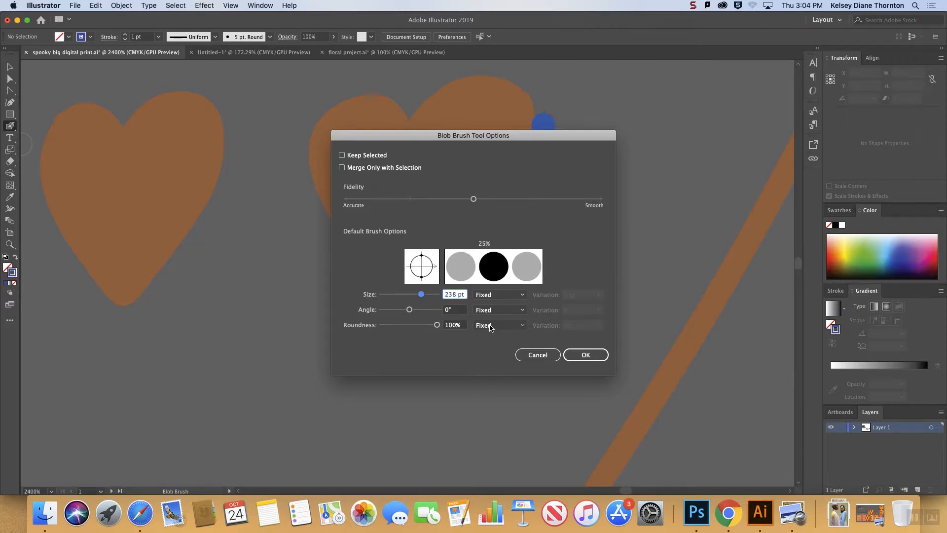
{"action": "left_click", "coordinate": [586, 355]}
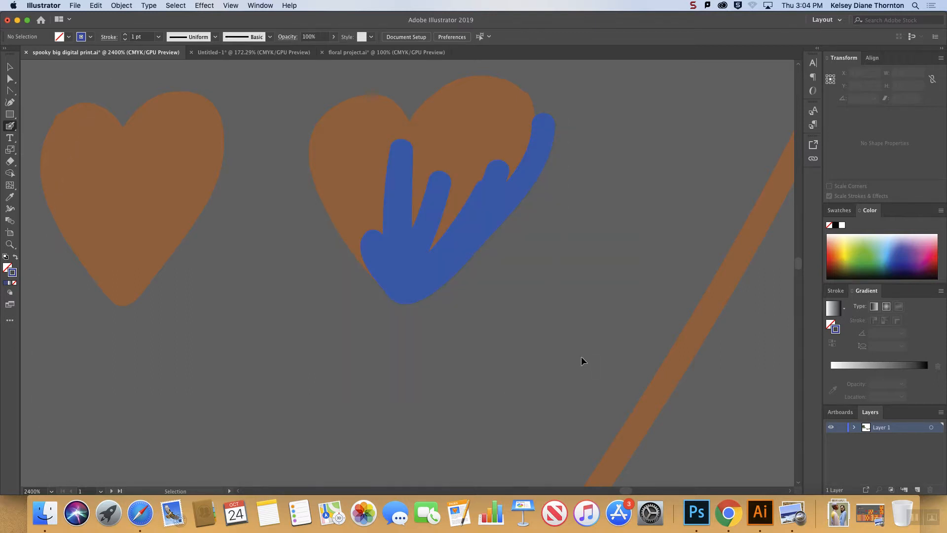
Paint a large solid blue shape about 6.9 by 11.1 in with the enlarged Blob Brush beside the big heart outline.
{"action": "key", "text": "super+minus"}
{"action": "key", "text": "super+minus"}
{"action": "key", "text": "super+minus"}
{"action": "key", "text": "super+minus"}
{"action": "key", "text": "super+minus"}
{"action": "key", "text": "super+minus"}
{"action": "left_click", "coordinate": [621, 139]}
{"action": "mouse_move", "coordinate": [648, 181]}
{"action": "left_mouse_down"}
{"action": "mouse_move", "coordinate": [669, 197]}
{"action": "mouse_move", "coordinate": [678, 353]}
{"action": "mouse_move", "coordinate": [581, 468]}
{"action": "left_mouse_up"}
{"action": "left_click_drag", "start_coordinate": [605, 301], "coordinate": [645, 368]}
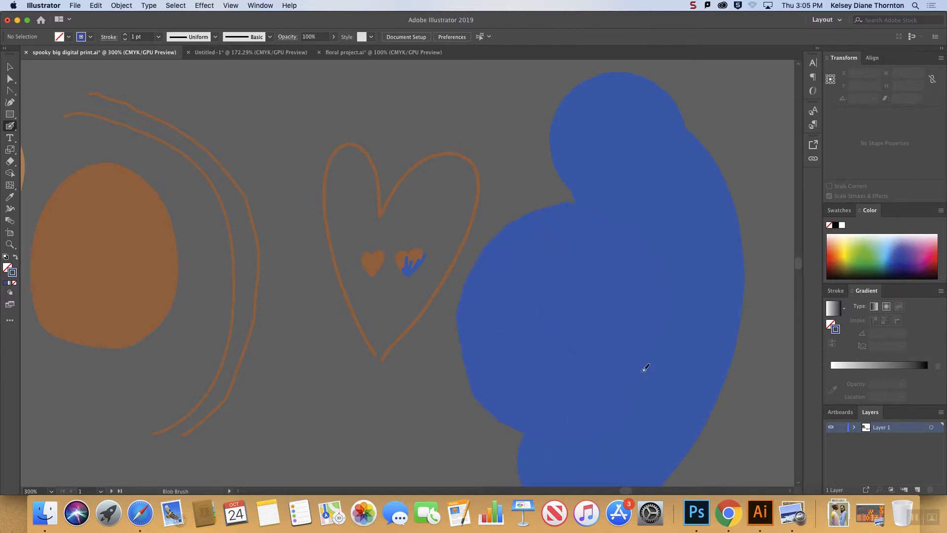
Select the large blue shape and show its anchor points with the Direct Selection tool.
{"action": "key", "text": "v"}
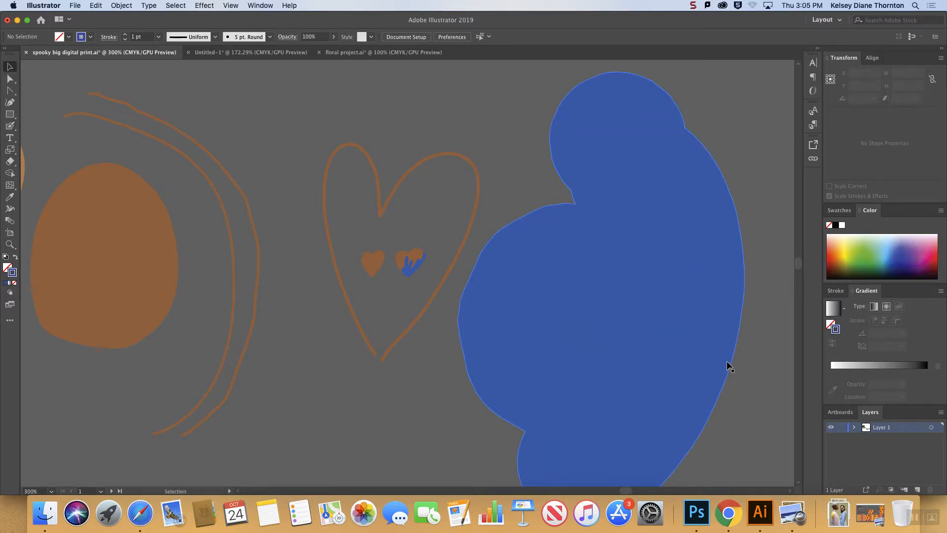
{"action": "left_click", "coordinate": [690, 356]}
{"action": "left_click_drag", "start_coordinate": [690, 356], "coordinate": [585, 292]}
{"action": "key", "text": "a"}
{"action": "key", "text": "super+1"}
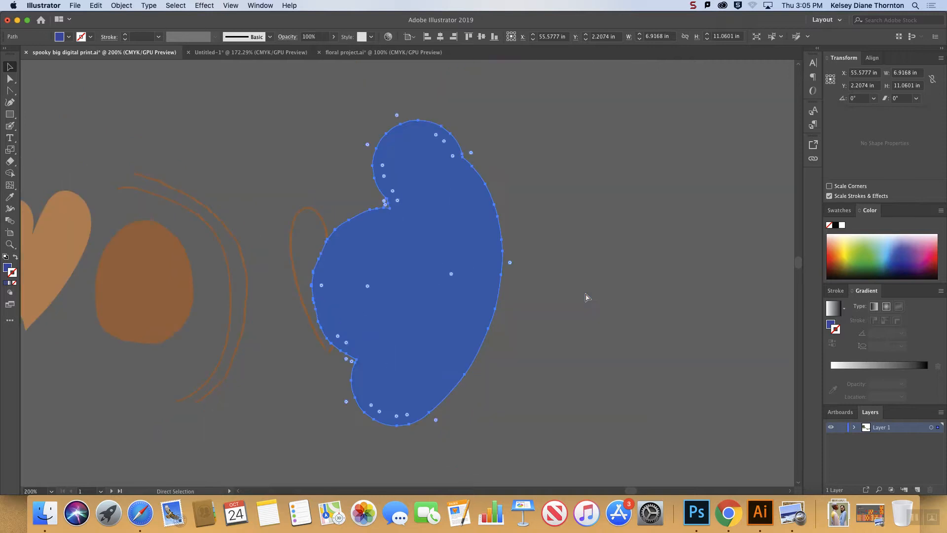
Delete the large blue shape and all the practice hearts, oval and curves, keeping only the Spells artwork.
{"action": "key", "text": "v"}
{"action": "left_click_drag", "start_coordinate": [451, 289], "coordinate": [532, 253]}
{"action": "key", "text": "Delete"}
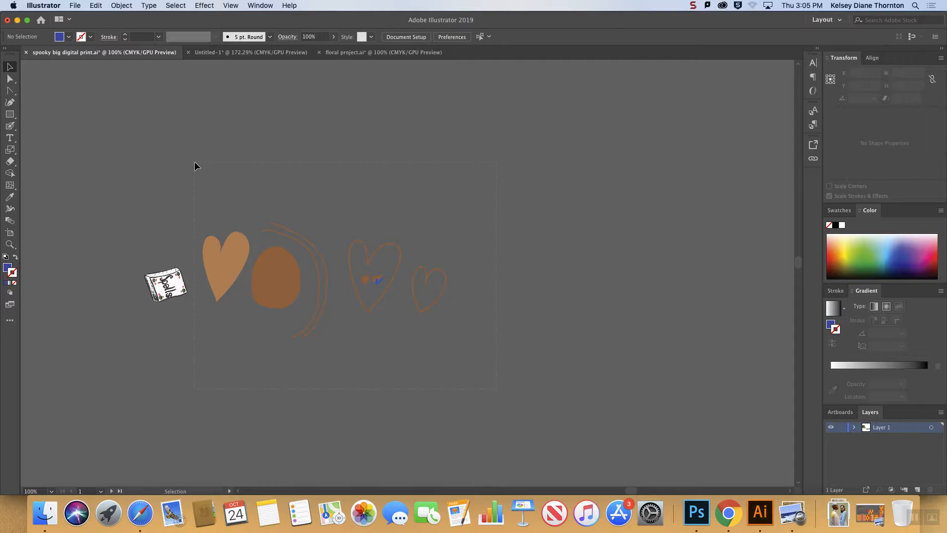
{"action": "key", "text": "super+a"}
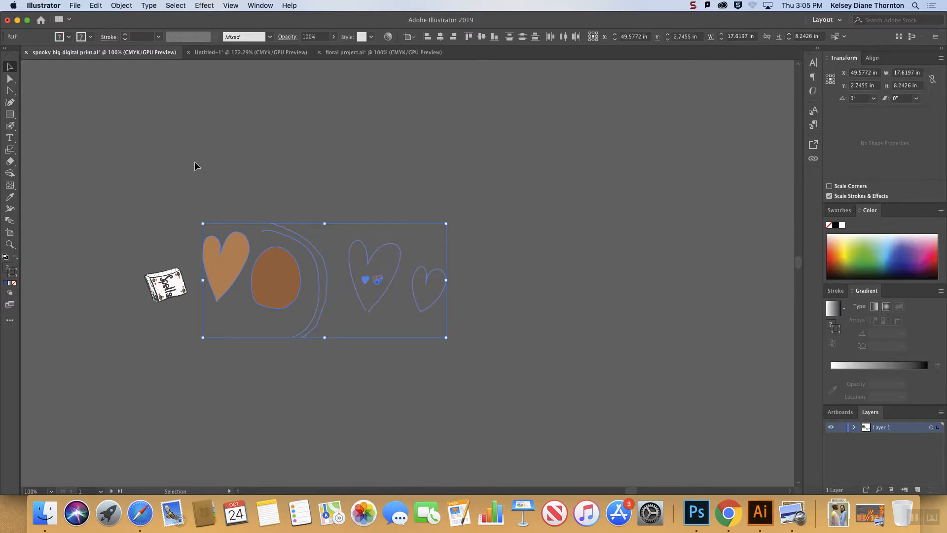
{"action": "key", "text": "Delete"}
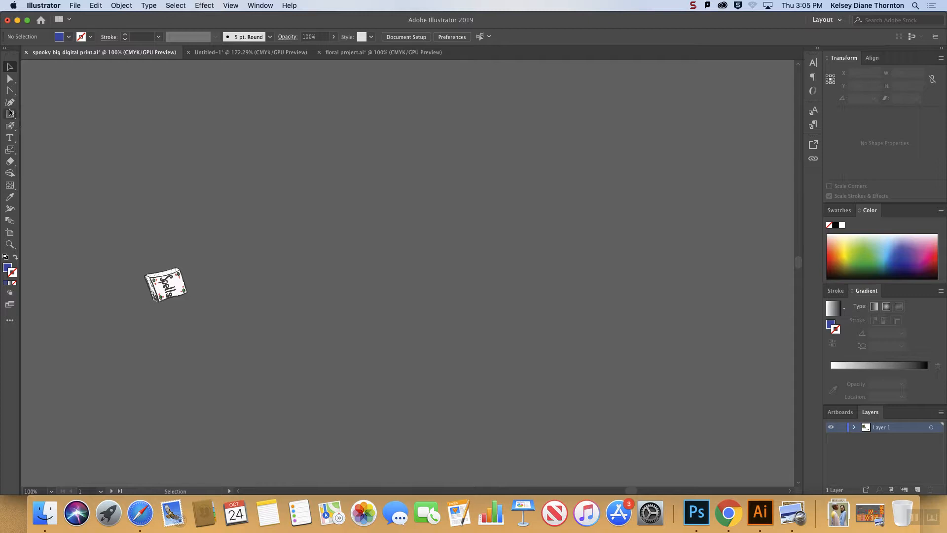
Draw two overlapping blue circles about 9.07 in across with the Ellipse tool beside the Spells artwork, undoing the first oval attempt.
{"action": "left_click", "coordinate": [9, 114]}
{"action": "left_click", "coordinate": [56, 126]}
{"action": "left_click_drag", "start_coordinate": [260, 230], "coordinate": [358, 342]}
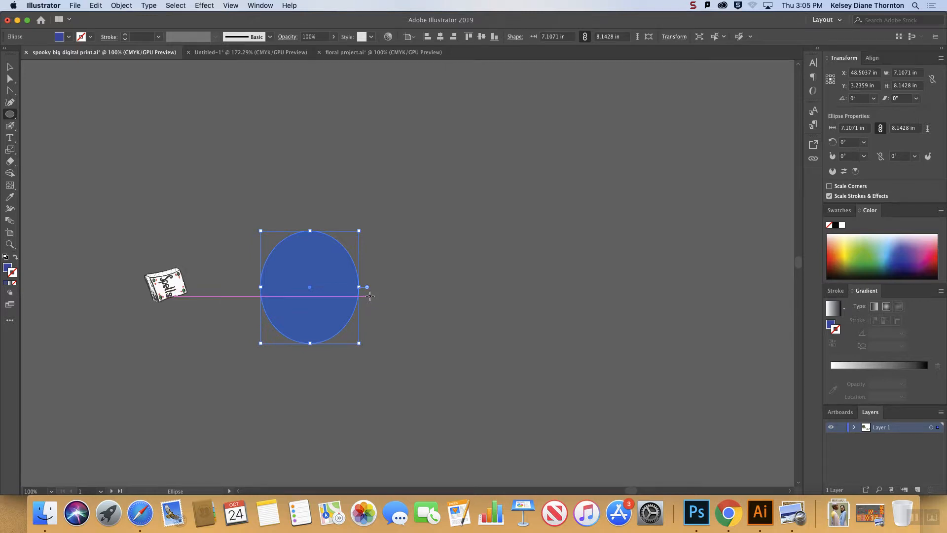
{"action": "key", "text": "super+z"}
{"action": "mouse_move", "coordinate": [281, 237]}
{"action": "left_mouse_down"}
{"action": "mouse_move", "coordinate": [406, 361]}
{"action": "mouse_move", "coordinate": [393, 295]}
{"action": "mouse_move", "coordinate": [351, 255]}
{"action": "mouse_move", "coordinate": [314, 255]}
{"action": "left_mouse_up"}
Give the front circle a light blue fill and a dark blue stroke, and deselect it.
{"action": "left_click", "coordinate": [888, 250]}
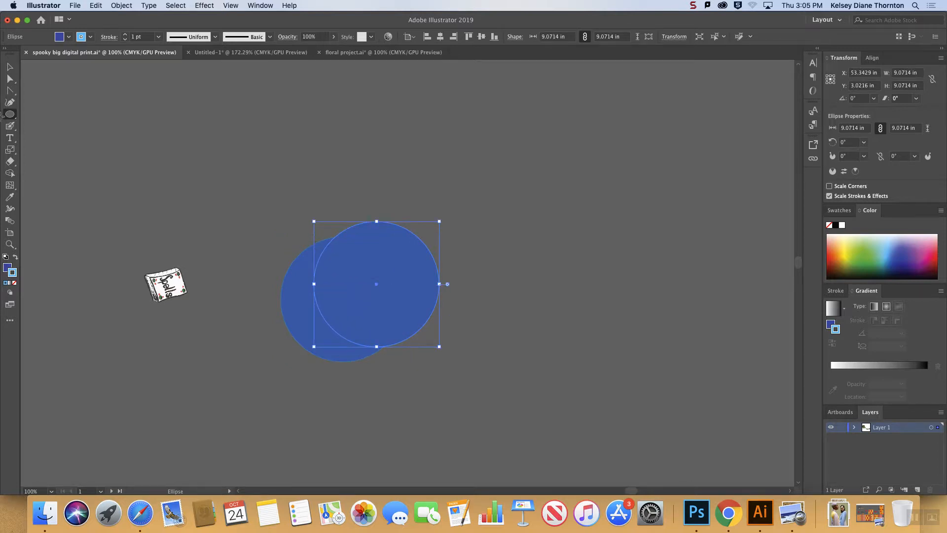
{"action": "left_click", "coordinate": [15, 257]}
{"action": "left_click", "coordinate": [10, 67]}
{"action": "left_click", "coordinate": [209, 165]}
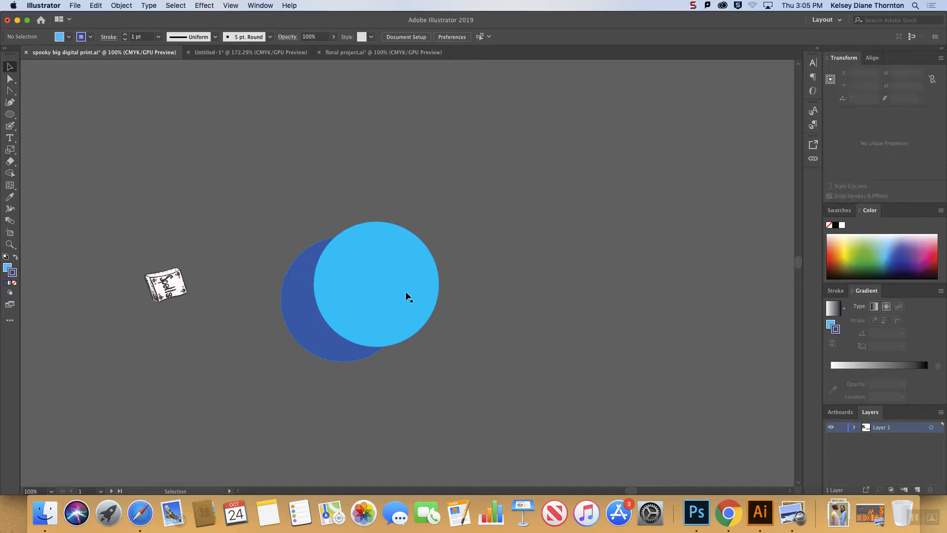
Move the light blue circle down over the dark one and scale it proportionally to about 7.93 in.
{"action": "left_click_drag", "start_coordinate": [372, 279], "coordinate": [378, 301]}
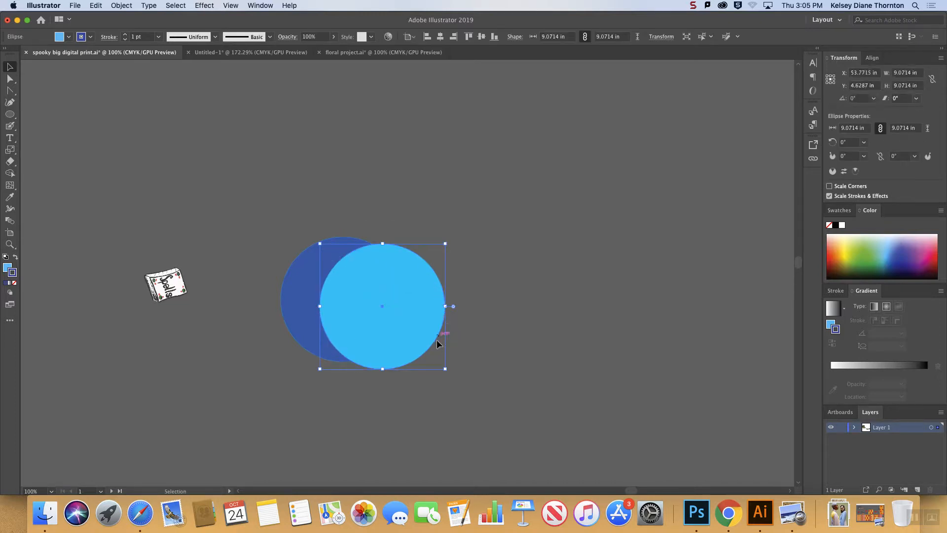
{"action": "left_click_drag", "start_coordinate": [445, 368], "coordinate": [430, 352]}
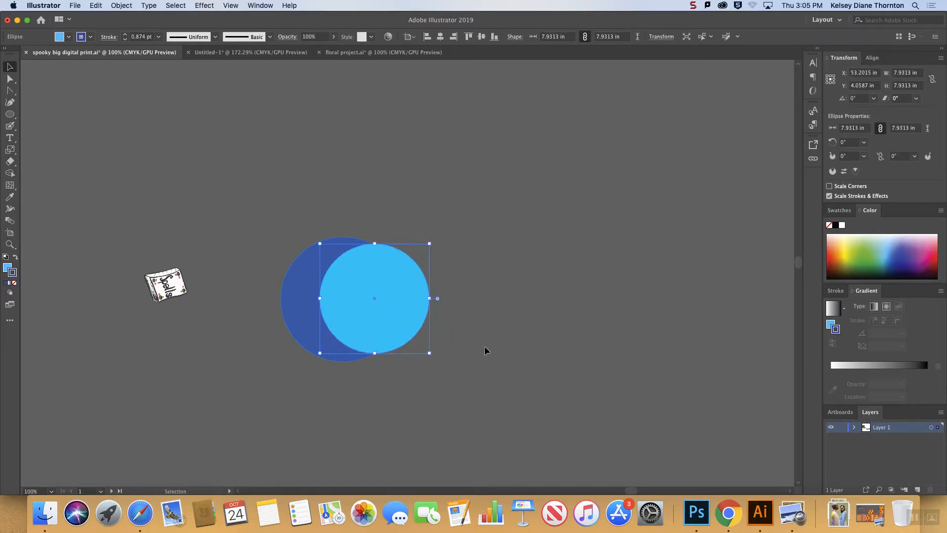
{"action": "left_click", "coordinate": [485, 347]}
Select both circles and remove the light blue area with the Shape Builder tool so that a dark blue crescent is left.
{"action": "left_click_drag", "start_coordinate": [252, 215], "coordinate": [490, 417]}
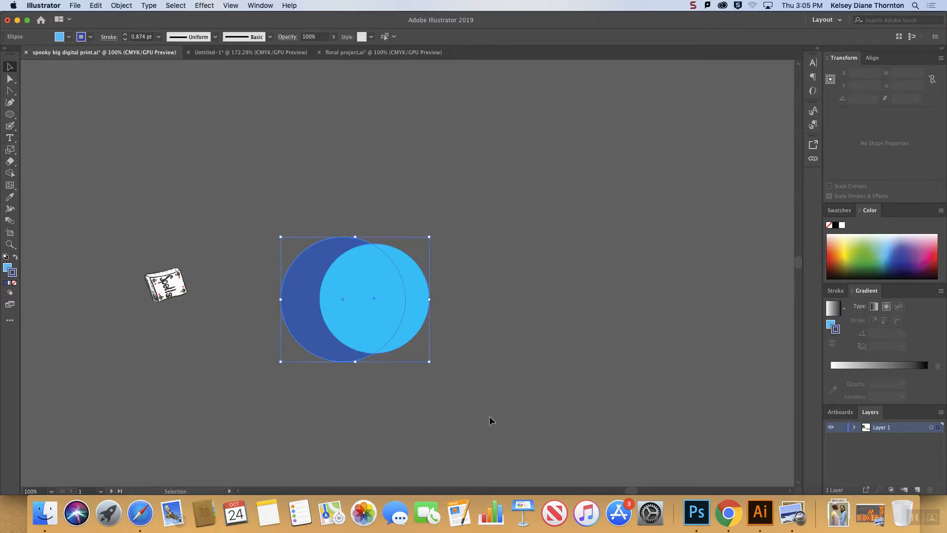
{"action": "left_click", "coordinate": [10, 173]}
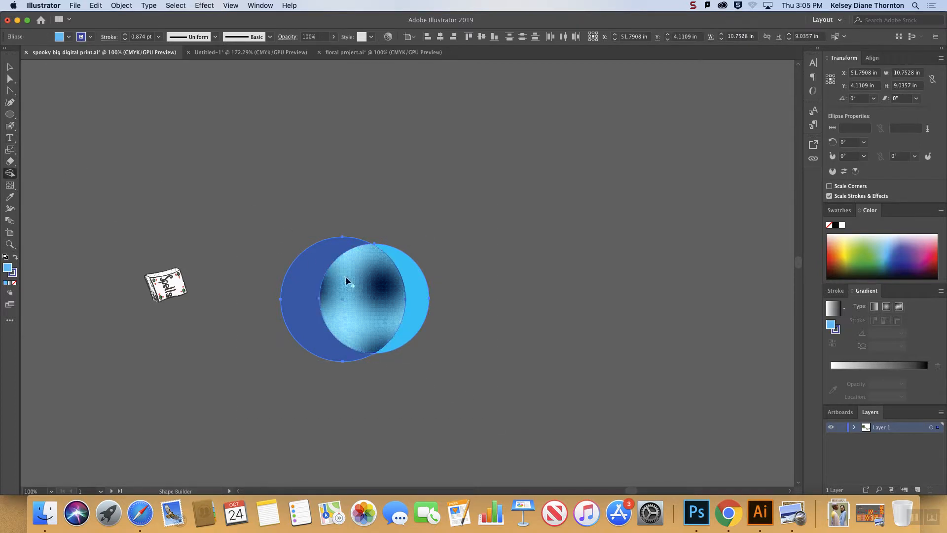
{"action": "left_click_drag", "start_coordinate": [424, 310], "coordinate": [363, 310]}
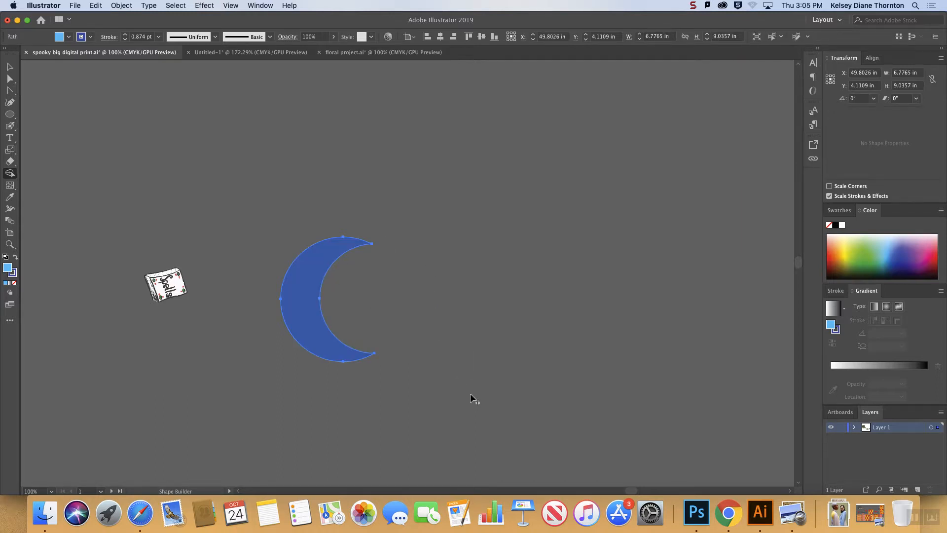
Shift the crescent slightly sideways and draw five small blue circles of varying size overlapping its outer curve.
{"action": "left_click", "coordinate": [10, 66]}
{"action": "left_click_drag", "start_coordinate": [296, 256], "coordinate": [327, 258]}
{"action": "key", "text": "l"}
{"action": "left_click_drag", "start_coordinate": [364, 224], "coordinate": [384, 244]}
{"action": "mouse_move", "coordinate": [327, 240]}
{"action": "left_mouse_down"}
{"action": "mouse_move", "coordinate": [349, 256]}
{"action": "mouse_move", "coordinate": [320, 292]}
{"action": "left_mouse_up"}
{"action": "left_click_drag", "start_coordinate": [306, 329], "coordinate": [327, 329]}
{"action": "left_click_drag", "start_coordinate": [358, 376], "coordinate": [340, 353]}
Select the crescent with its small circles, merge them into one shape with the Shape Builder tool, and deselect it.
{"action": "left_click", "coordinate": [10, 172]}
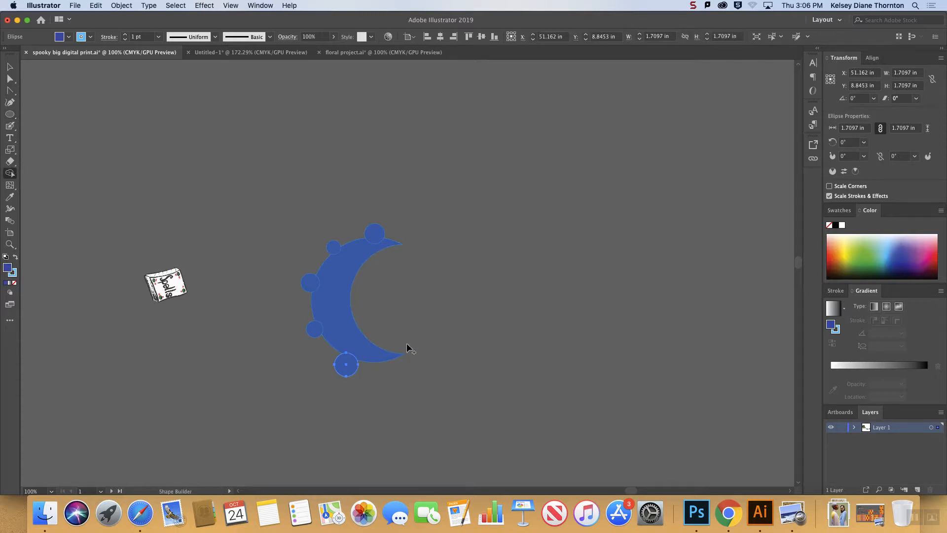
{"action": "left_click", "coordinate": [10, 66]}
{"action": "left_click_drag", "start_coordinate": [225, 203], "coordinate": [463, 432]}
{"action": "left_click", "coordinate": [9, 173]}
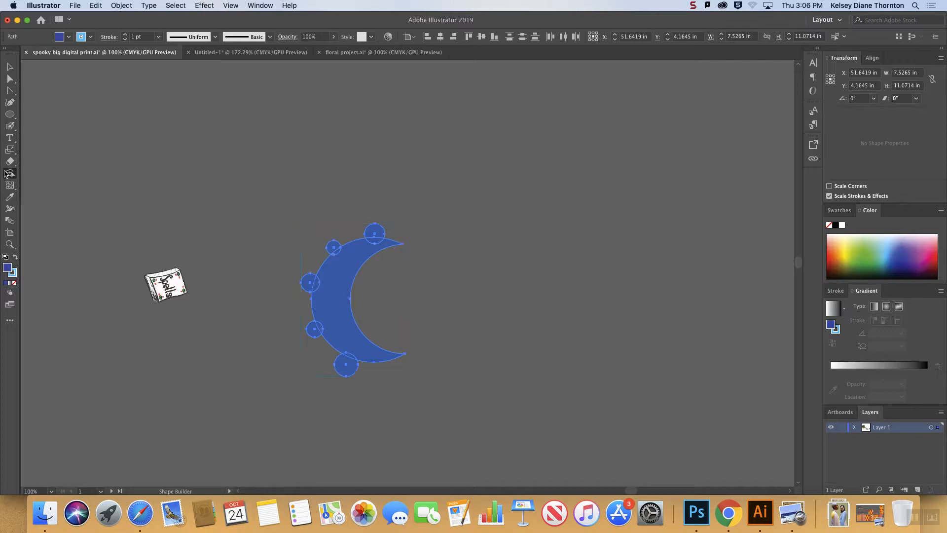
{"action": "mouse_move", "coordinate": [359, 348]}
{"action": "left_mouse_down"}
{"action": "mouse_move", "coordinate": [344, 361]}
{"action": "mouse_move", "coordinate": [329, 327]}
{"action": "mouse_move", "coordinate": [314, 328]}
{"action": "left_mouse_up"}
{"action": "mouse_move", "coordinate": [324, 289]}
{"action": "left_mouse_down"}
{"action": "mouse_move", "coordinate": [339, 258]}
{"action": "mouse_move", "coordinate": [334, 247]}
{"action": "mouse_move", "coordinate": [374, 232]}
{"action": "left_mouse_up"}
{"action": "key", "text": "v"}
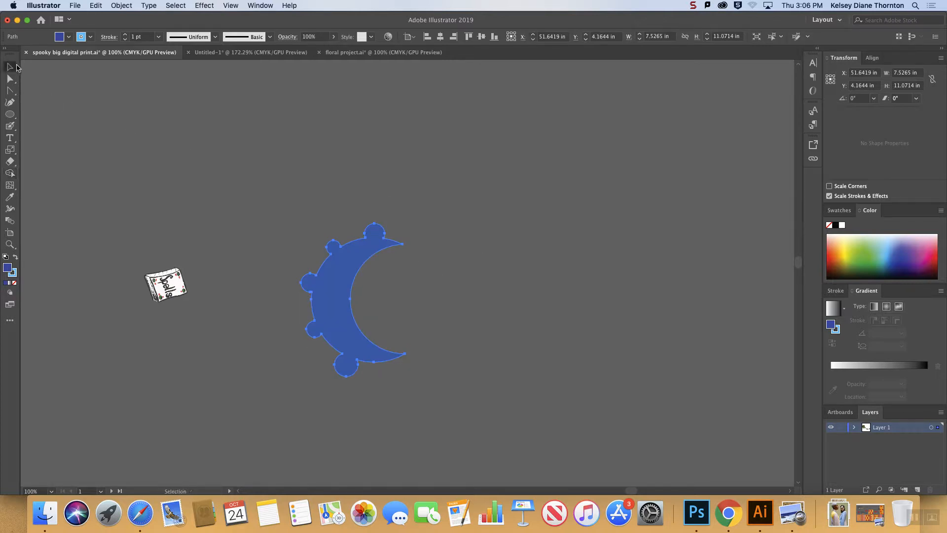
{"action": "left_click", "coordinate": [428, 430]}
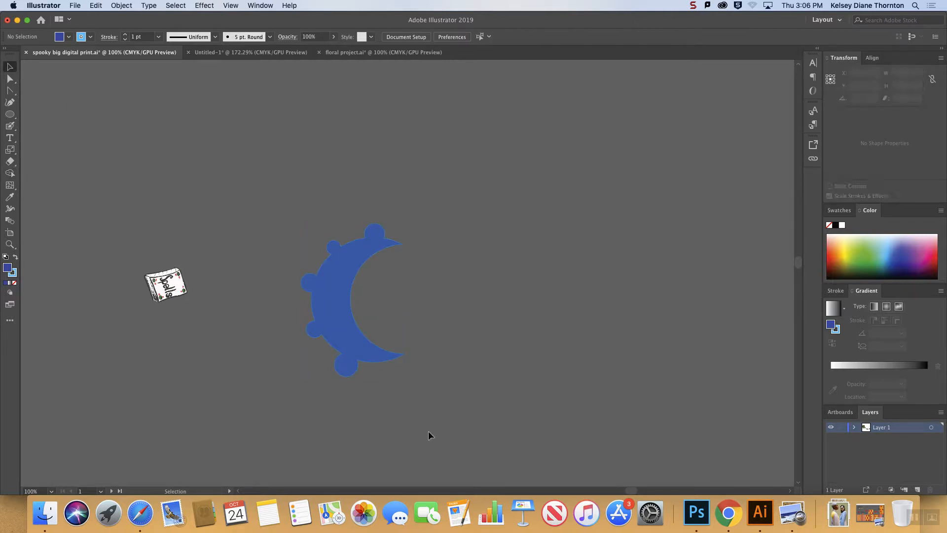
Edit the corner anchor where the topmost bump meets the merged crescent with the Direct Selection tool, and deselect the shape.
{"action": "left_click", "coordinate": [319, 277]}
{"action": "left_click", "coordinate": [9, 78]}
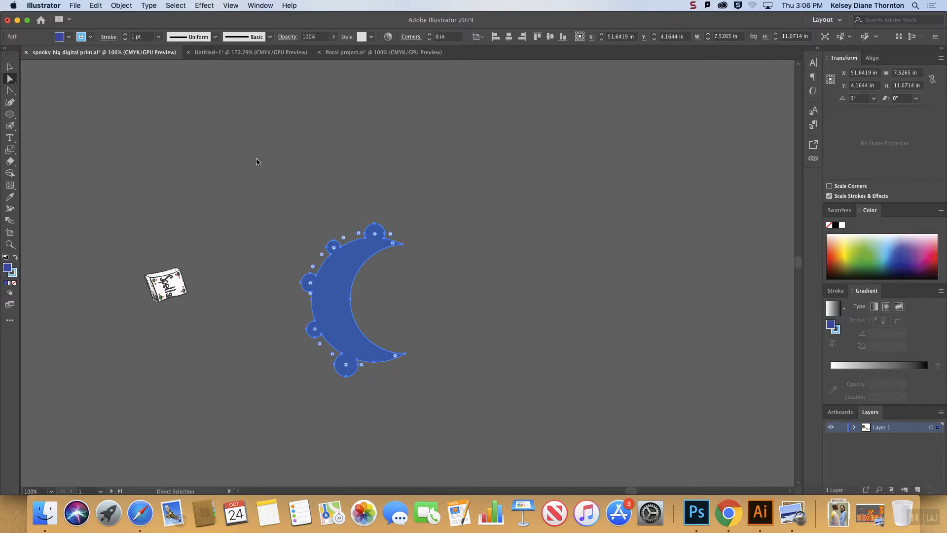
{"action": "left_click", "coordinate": [362, 237]}
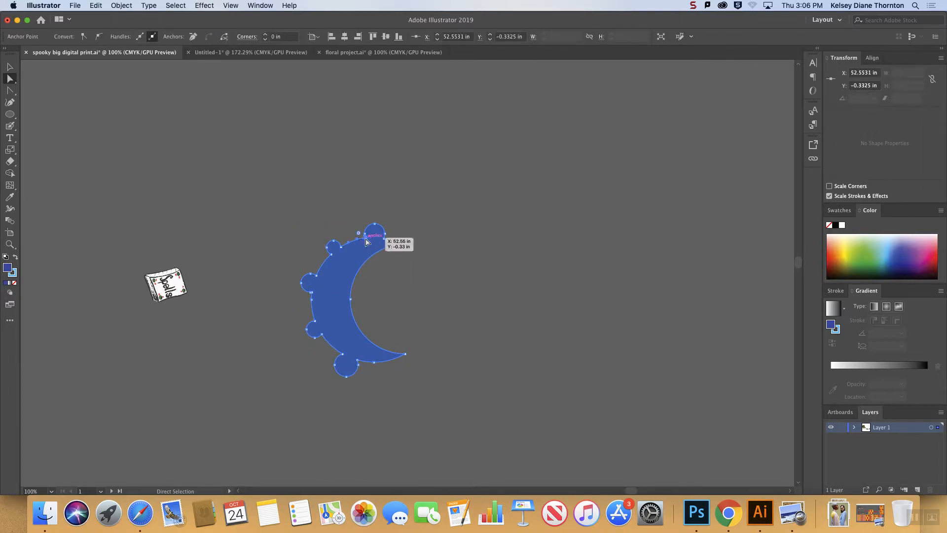
{"action": "left_click", "coordinate": [534, 262]}
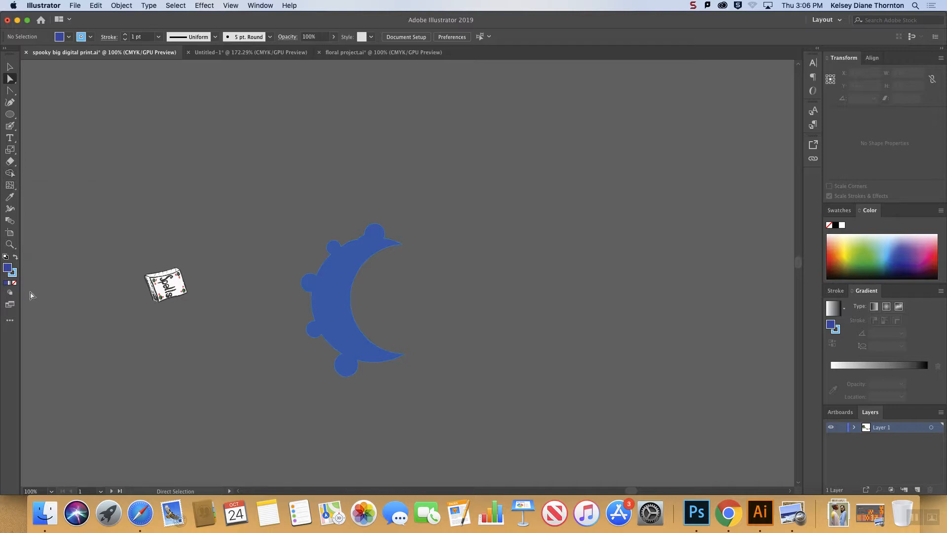
Switch the toolbar from the Basic to the Advanced tool set.
{"action": "left_click", "coordinate": [10, 324]}
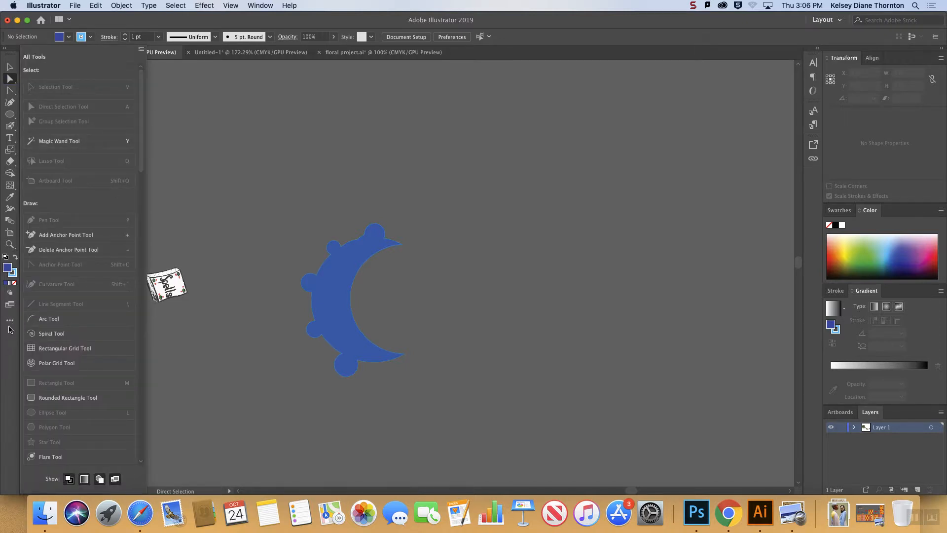
{"action": "left_click", "coordinate": [142, 52]}
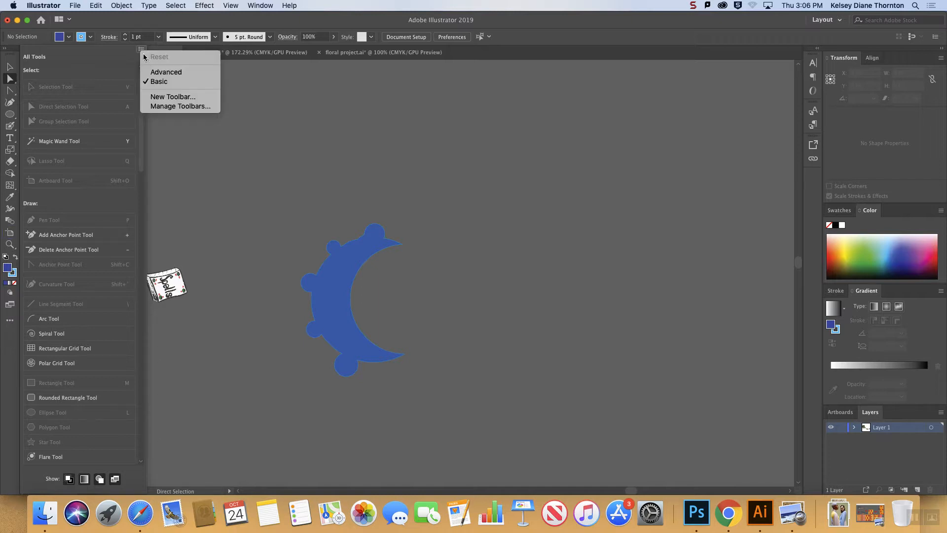
{"action": "left_click", "coordinate": [170, 73]}
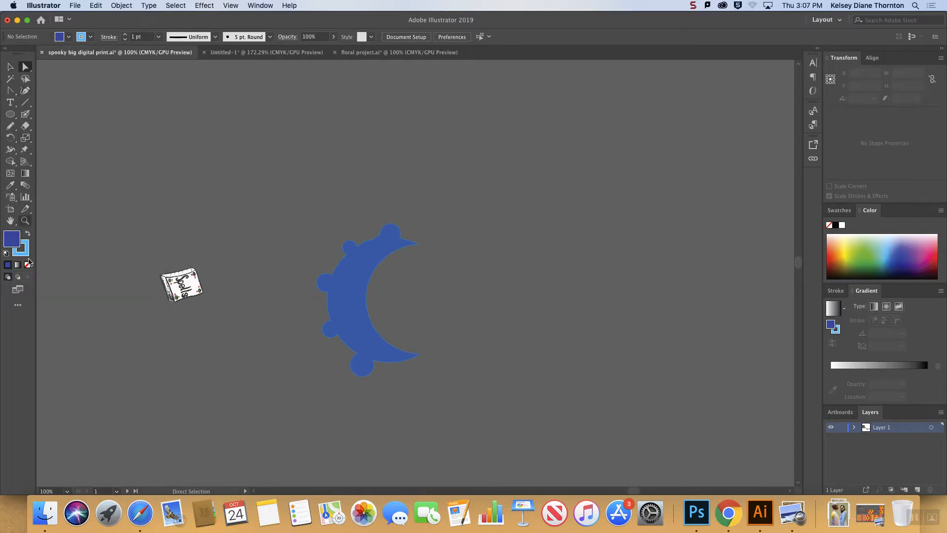
Switch the toolbar from the Advanced to the Basic tool set and look through the list of all tools.
{"action": "left_click", "coordinate": [18, 305]}
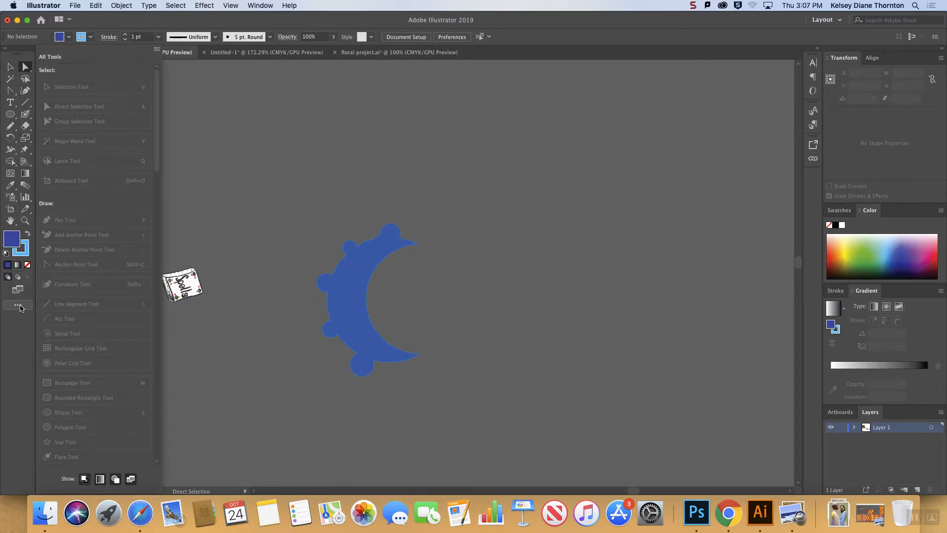
{"action": "left_click", "coordinate": [157, 49]}
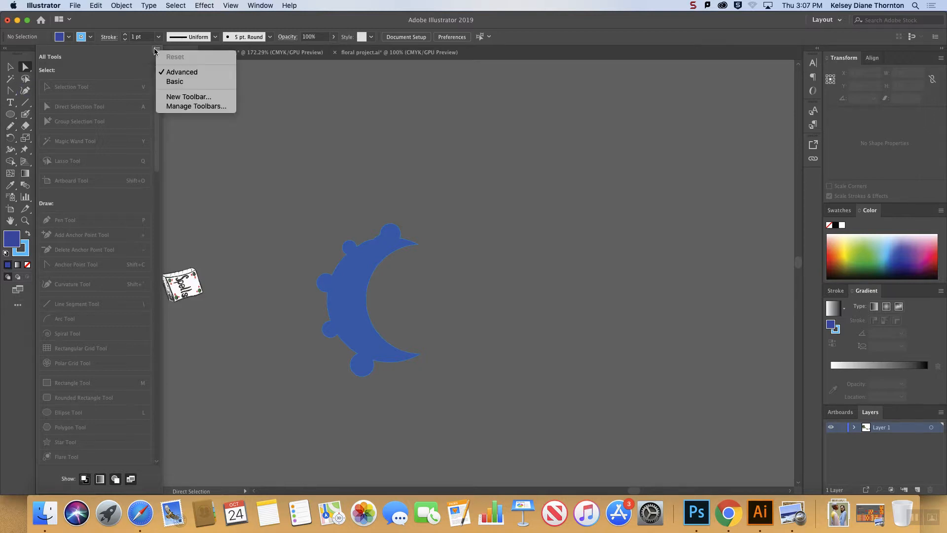
{"action": "left_click", "coordinate": [183, 86]}
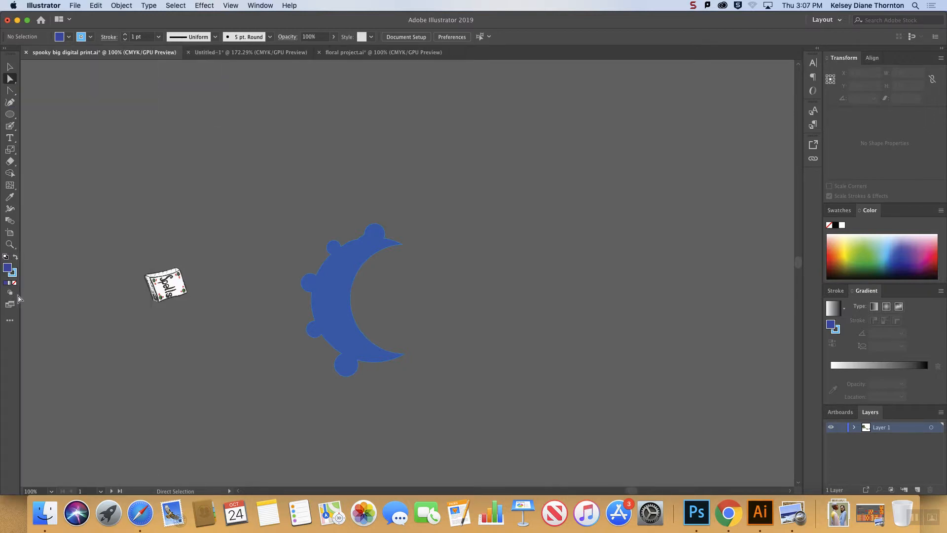
{"action": "left_click", "coordinate": [10, 322]}
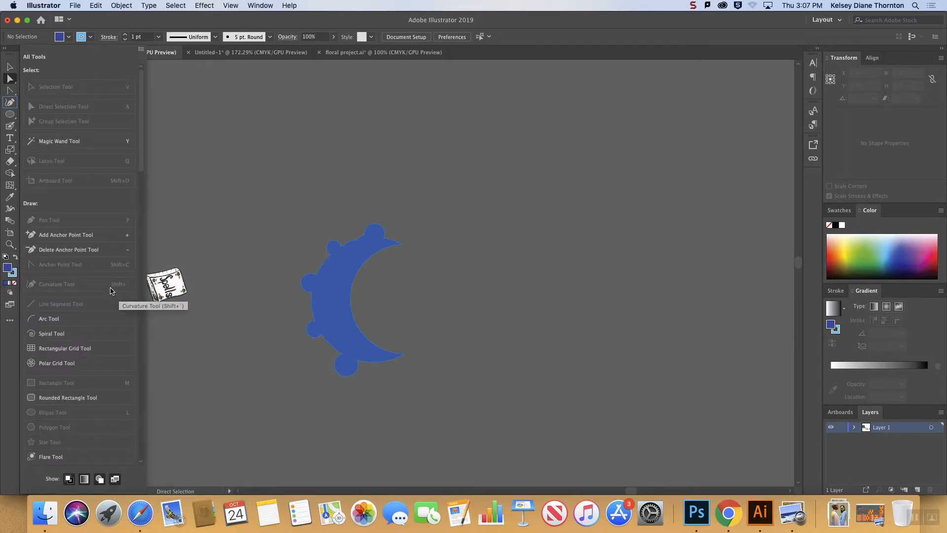
{"action": "scroll", "coordinate": [110, 291], "scroll_direction": "down", "scroll_amount": 10}
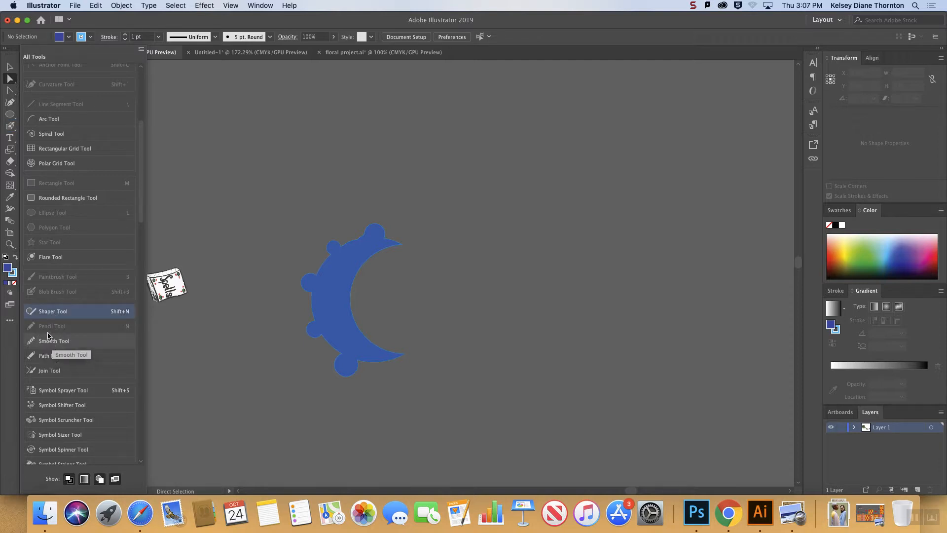
{"action": "left_click", "coordinate": [10, 320]}
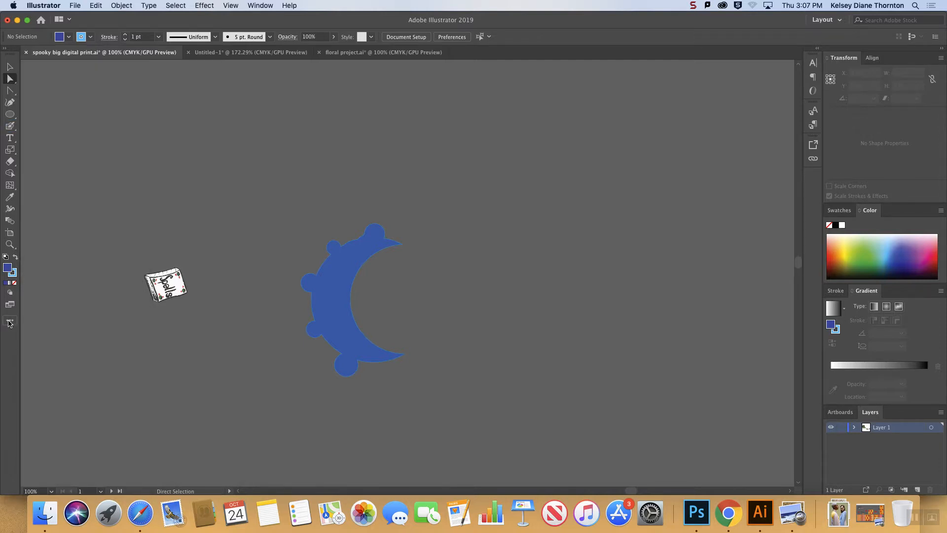
Switch the toolbar back to the Advanced tool set.
{"action": "left_click", "coordinate": [9, 322]}
{"action": "left_click", "coordinate": [142, 49]}
{"action": "left_click", "coordinate": [176, 73]}
With the Shaper tool, sketch a large circle in the empty area beside the crescent and a triangle overlapping its upper part.
{"action": "left_click", "coordinate": [9, 130]}
{"action": "mouse_move", "coordinate": [9, 129]}
{"action": "left_mouse_down"}
{"action": "mouse_move", "coordinate": [50, 130]}
{"action": "mouse_move", "coordinate": [42, 127]}
{"action": "left_mouse_up"}
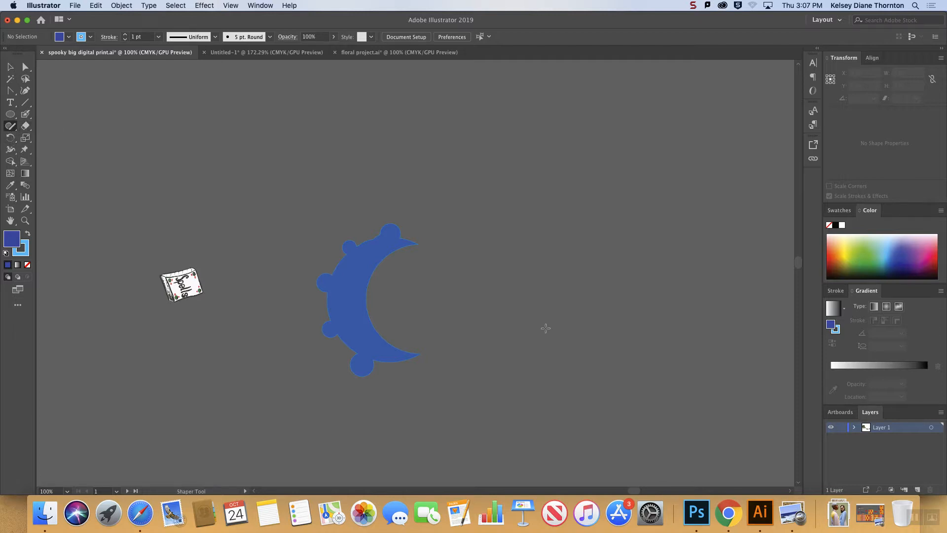
{"action": "key", "text": "super+minus"}
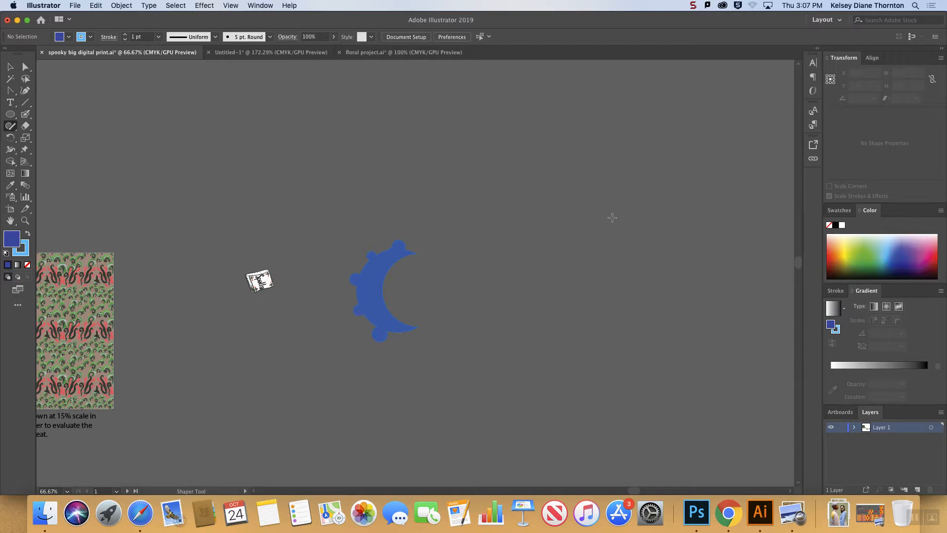
{"action": "left_click_drag", "start_coordinate": [636, 491], "coordinate": [656, 491]}
{"action": "mouse_move", "coordinate": [478, 242]}
{"action": "left_mouse_down"}
{"action": "mouse_move", "coordinate": [601, 390]}
{"action": "mouse_move", "coordinate": [483, 244]}
{"action": "left_mouse_up"}
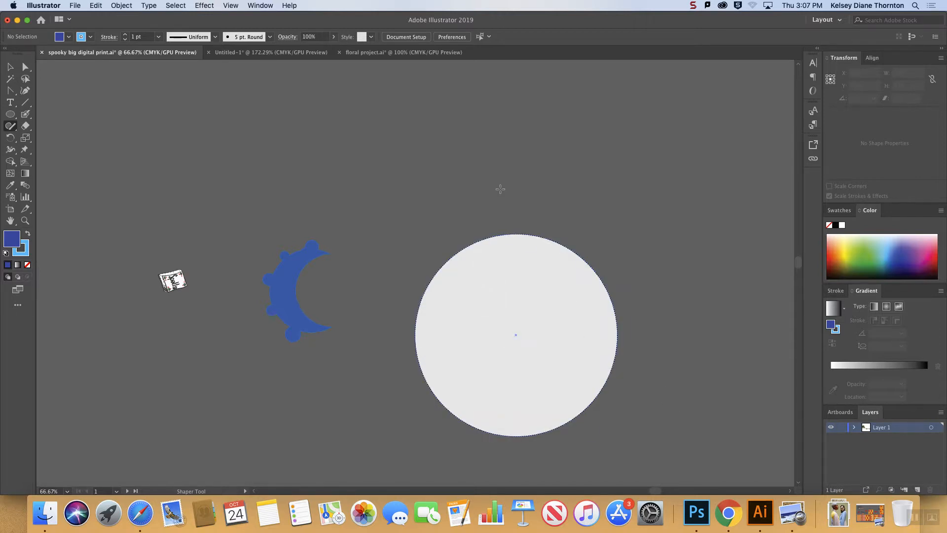
{"action": "mouse_move", "coordinate": [469, 261]}
{"action": "left_mouse_down"}
{"action": "mouse_move", "coordinate": [530, 85]}
{"action": "mouse_move", "coordinate": [588, 277]}
{"action": "mouse_move", "coordinate": [477, 277]}
{"action": "left_mouse_up"}
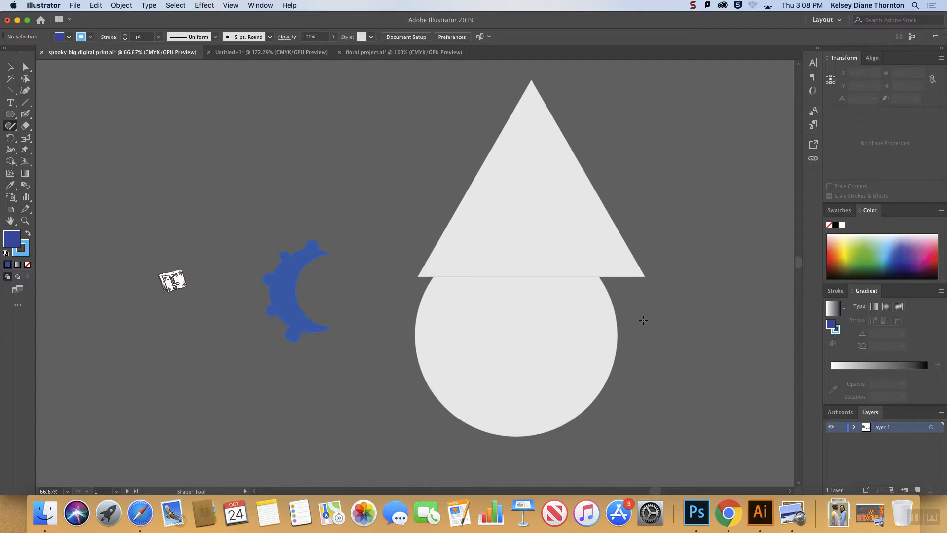
With the Shaper tool, sketch an ellipse inside the circle and, beside it, a large square with two smaller overlapping squares.
{"action": "left_click_drag", "start_coordinate": [655, 490], "coordinate": [689, 490]}
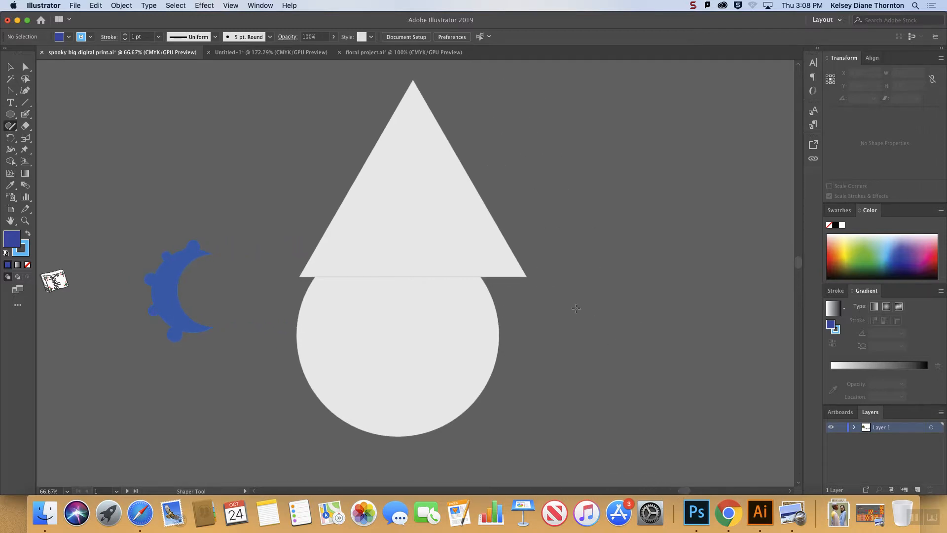
{"action": "mouse_move", "coordinate": [574, 301]}
{"action": "left_mouse_down"}
{"action": "mouse_move", "coordinate": [582, 436]}
{"action": "mouse_move", "coordinate": [760, 427]}
{"action": "mouse_move", "coordinate": [713, 255]}
{"action": "mouse_move", "coordinate": [599, 269]}
{"action": "mouse_move", "coordinate": [613, 347]}
{"action": "mouse_move", "coordinate": [659, 345]}
{"action": "mouse_move", "coordinate": [639, 282]}
{"action": "left_mouse_up"}
{"action": "mouse_move", "coordinate": [364, 285]}
{"action": "left_mouse_down"}
{"action": "mouse_move", "coordinate": [334, 346]}
{"action": "mouse_move", "coordinate": [445, 371]}
{"action": "mouse_move", "coordinate": [385, 303]}
{"action": "left_mouse_up"}
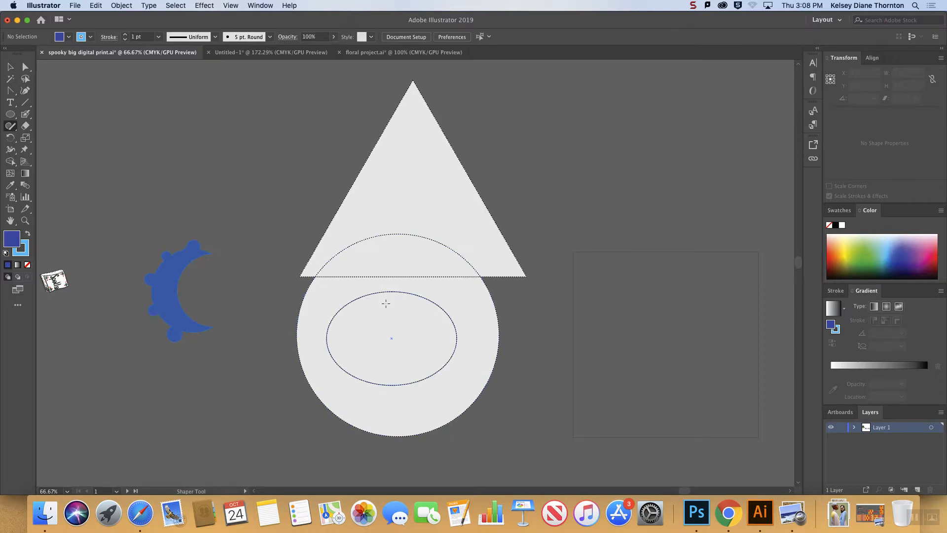
{"action": "mouse_move", "coordinate": [592, 277]}
{"action": "left_mouse_down"}
{"action": "mouse_move", "coordinate": [596, 341]}
{"action": "mouse_move", "coordinate": [610, 375]}
{"action": "mouse_move", "coordinate": [685, 366]}
{"action": "mouse_move", "coordinate": [669, 278]}
{"action": "mouse_move", "coordinate": [593, 279]}
{"action": "left_mouse_up"}
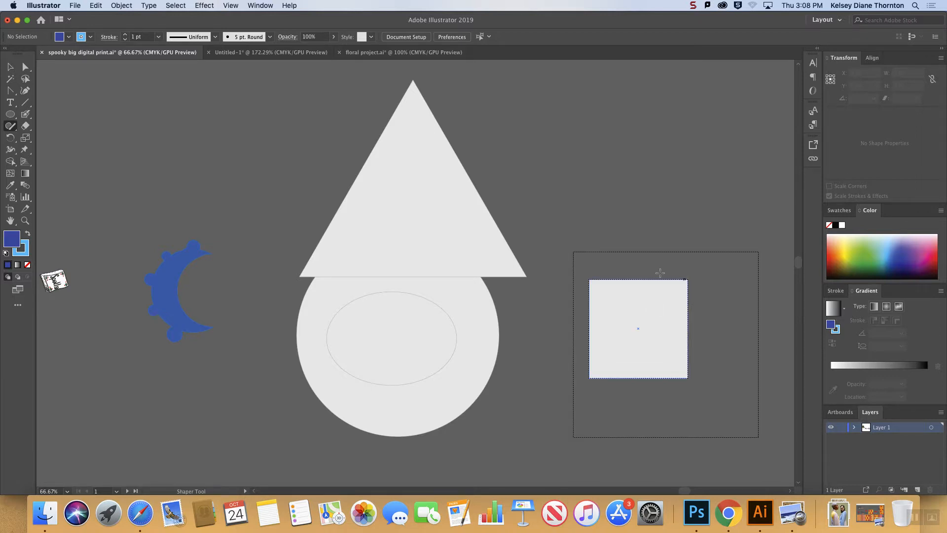
{"action": "mouse_move", "coordinate": [669, 258]}
{"action": "left_mouse_down"}
{"action": "mouse_move", "coordinate": [671, 317]}
{"action": "mouse_move", "coordinate": [758, 312]}
{"action": "mouse_move", "coordinate": [753, 235]}
{"action": "mouse_move", "coordinate": [674, 243]}
{"action": "left_mouse_up"}
Try to combine the two smaller squares by scribbling across their overlap with the Shaper tool.
{"action": "left_click", "coordinate": [753, 345]}
{"action": "left_click", "coordinate": [718, 308]}
{"action": "left_click", "coordinate": [659, 310]}
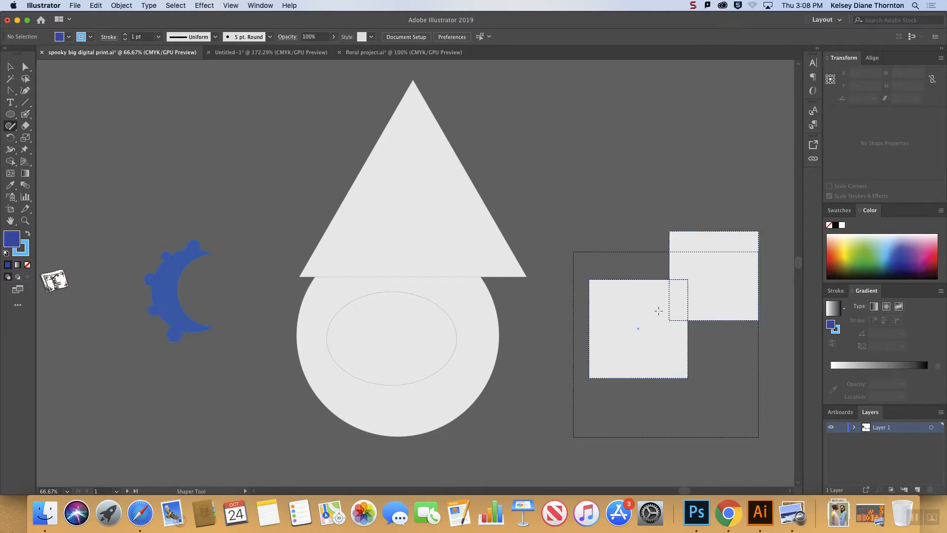
{"action": "left_click_drag", "start_coordinate": [665, 311], "coordinate": [678, 304]}
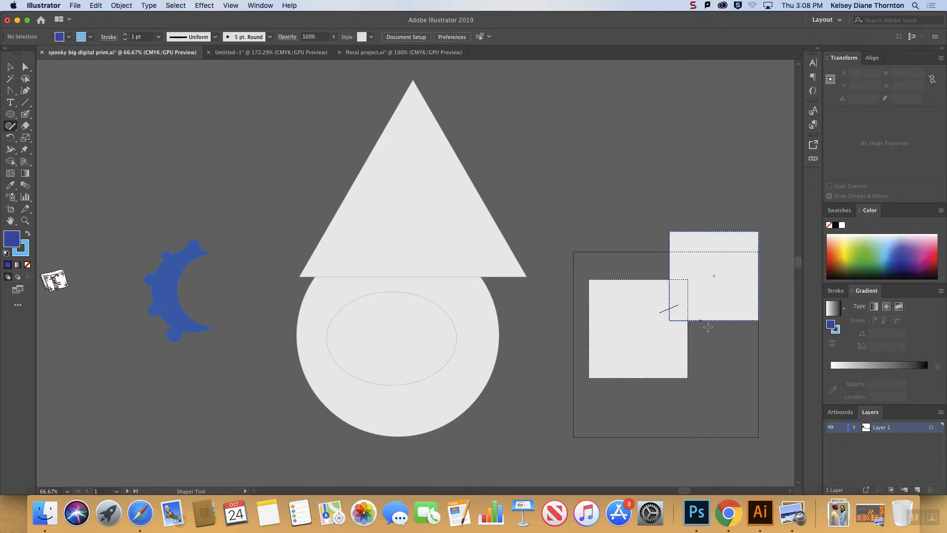
Sketch a straight diagonal line in the empty area above the squares with the Shaper tool, and delete it.
{"action": "left_click_drag", "start_coordinate": [589, 116], "coordinate": [622, 186]}
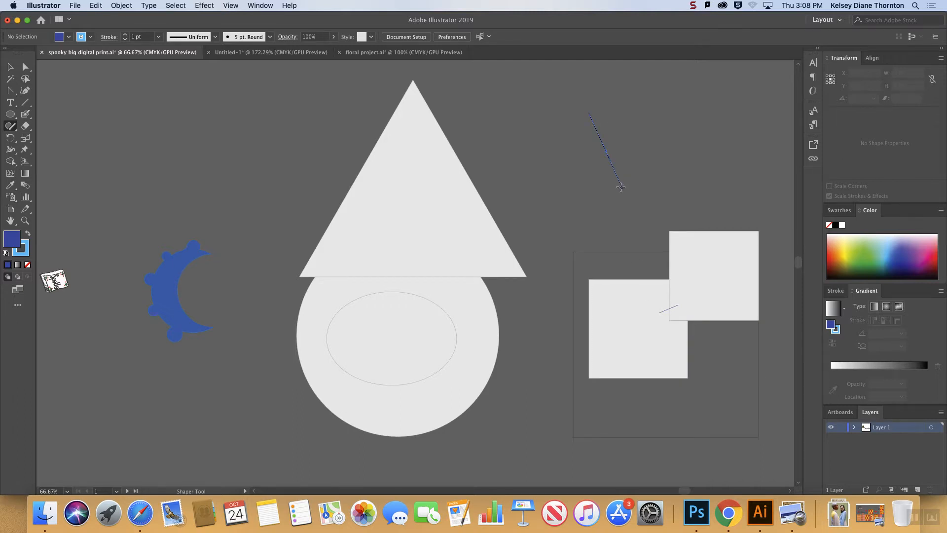
{"action": "left_click", "coordinate": [621, 188]}
{"action": "key", "text": "Delete"}
Select the triangle, circle and ellipse, cut out the ellipse and merge the circle with the triangle using Shape Builder, and deselect.
{"action": "left_click", "coordinate": [10, 164]}
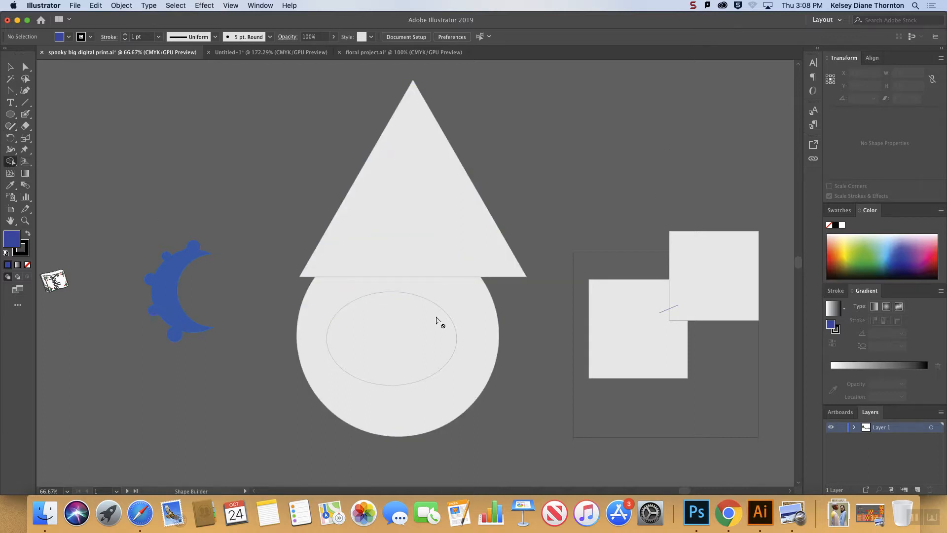
{"action": "left_click", "coordinate": [10, 66]}
{"action": "left_click_drag", "start_coordinate": [261, 132], "coordinate": [474, 401]}
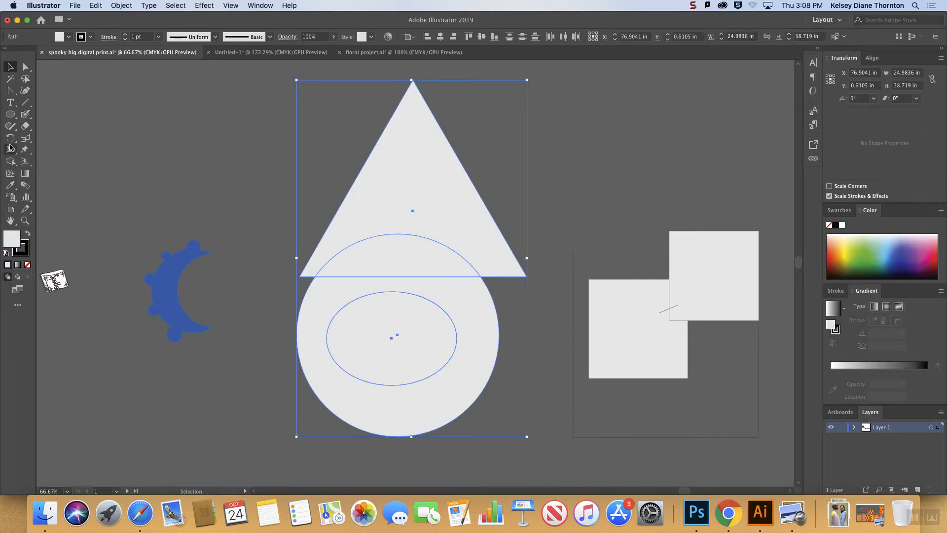
{"action": "left_click", "coordinate": [11, 162]}
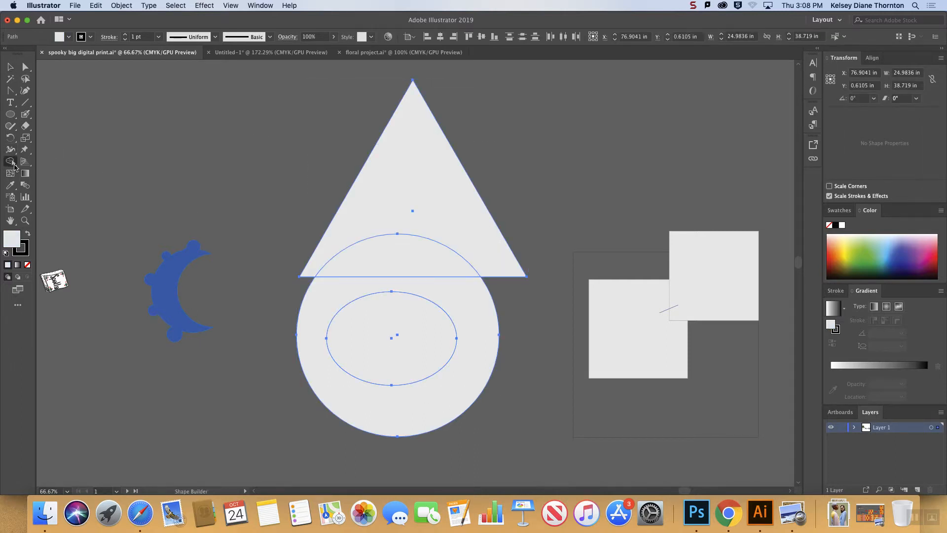
{"action": "left_click", "coordinate": [414, 343], "text": "alt"}
{"action": "left_click_drag", "start_coordinate": [461, 306], "coordinate": [429, 180]}
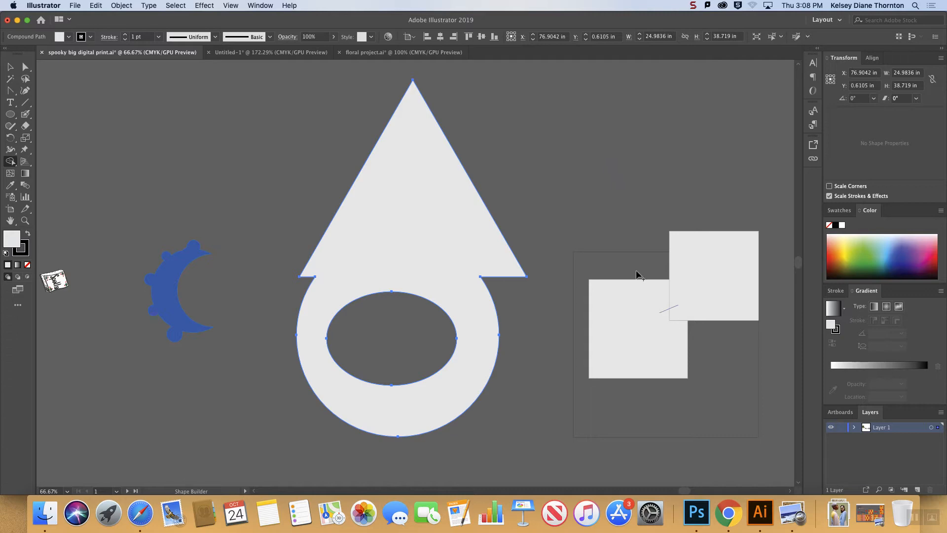
{"action": "left_click", "coordinate": [10, 67]}
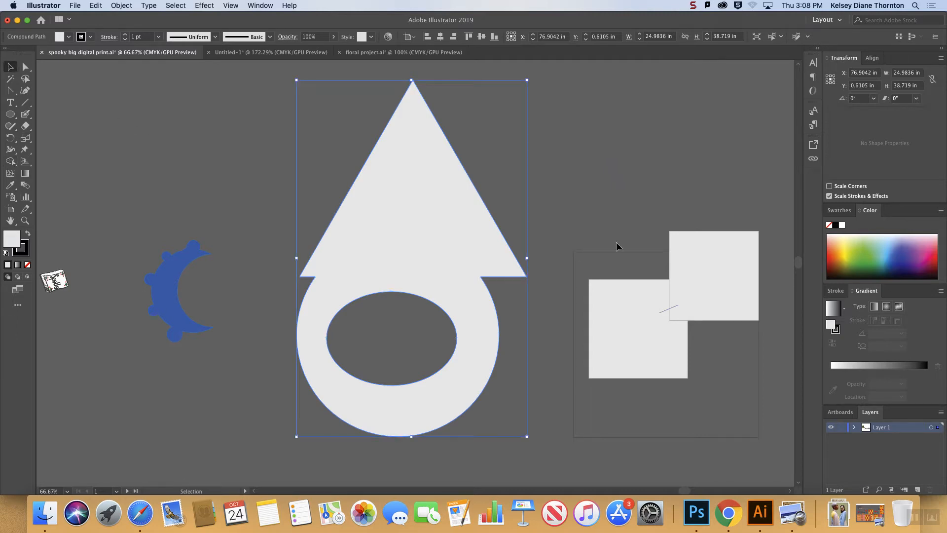
{"action": "left_click", "coordinate": [652, 213]}
With the Shaper tool, sketch a loose ring of small shapes above the crescent: four circles, two squares and a hexagon.
{"action": "key", "text": "super+minus"}
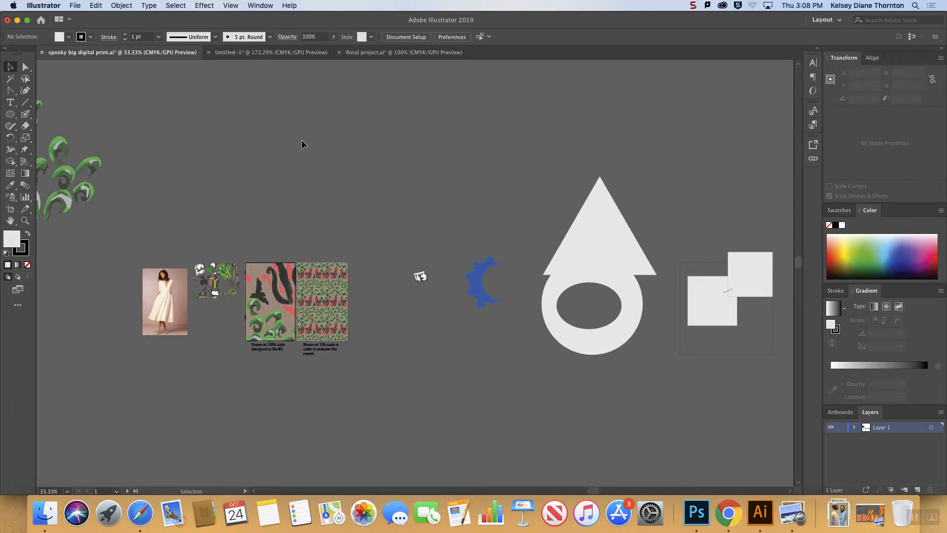
{"action": "left_click", "coordinate": [12, 115]}
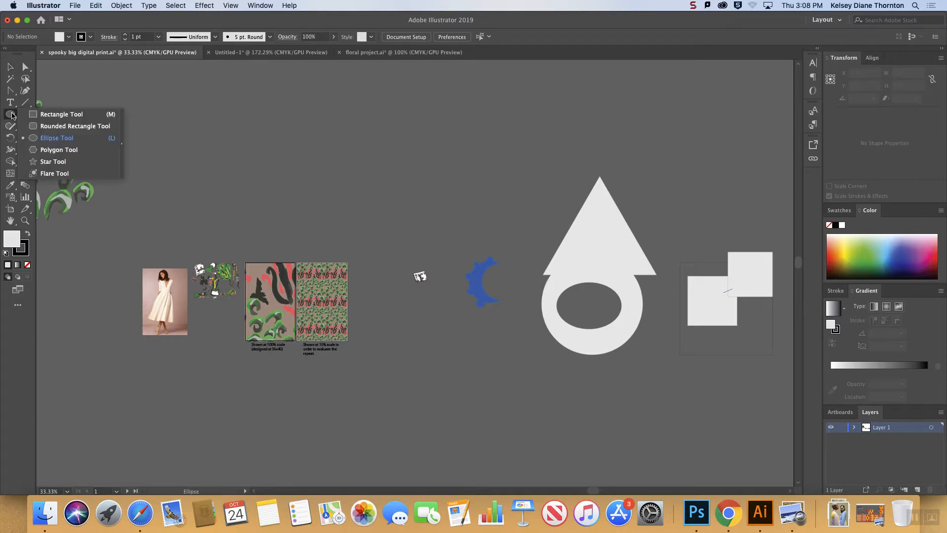
{"action": "left_click", "coordinate": [10, 126]}
{"action": "mouse_move", "coordinate": [446, 169]}
{"action": "left_mouse_down"}
{"action": "mouse_move", "coordinate": [430, 157]}
{"action": "mouse_move", "coordinate": [438, 201]}
{"action": "mouse_move", "coordinate": [426, 188]}
{"action": "mouse_move", "coordinate": [468, 208]}
{"action": "mouse_move", "coordinate": [447, 199]}
{"action": "mouse_move", "coordinate": [484, 195]}
{"action": "mouse_move", "coordinate": [472, 178]}
{"action": "mouse_move", "coordinate": [485, 151]}
{"action": "mouse_move", "coordinate": [468, 148]}
{"action": "mouse_move", "coordinate": [467, 125]}
{"action": "mouse_move", "coordinate": [435, 144]}
{"action": "left_mouse_up"}
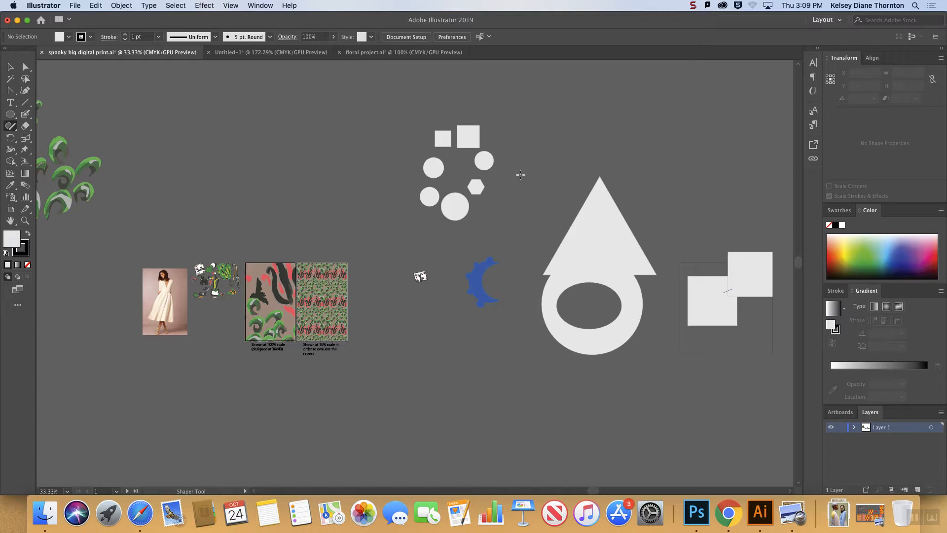
Delete the hexagon and the two small squares from the ring of shapes, keeping the four circles.
{"action": "key", "text": "super+1"}
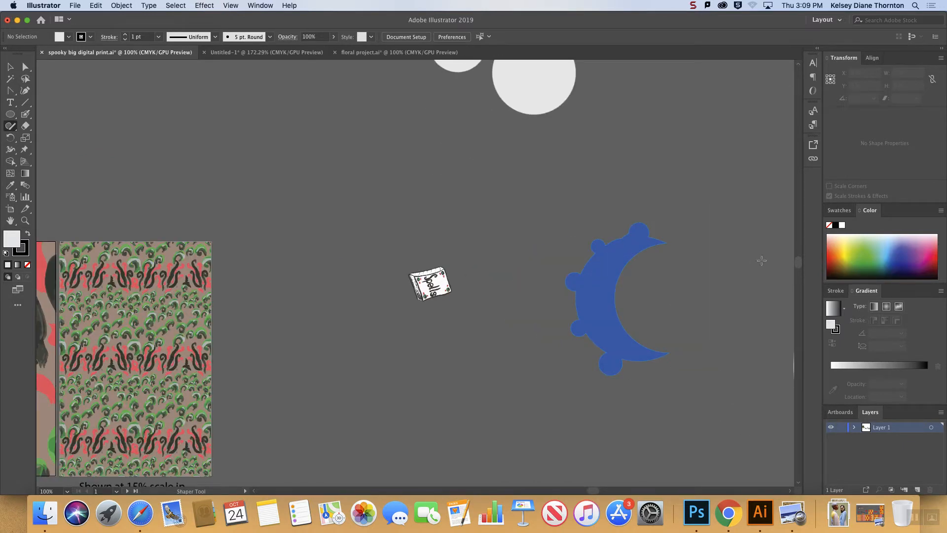
{"action": "scroll", "coordinate": [793, 264], "scroll_direction": "down", "scroll_amount": 5}
{"action": "scroll", "coordinate": [789, 251], "scroll_direction": "up", "scroll_amount": 10}
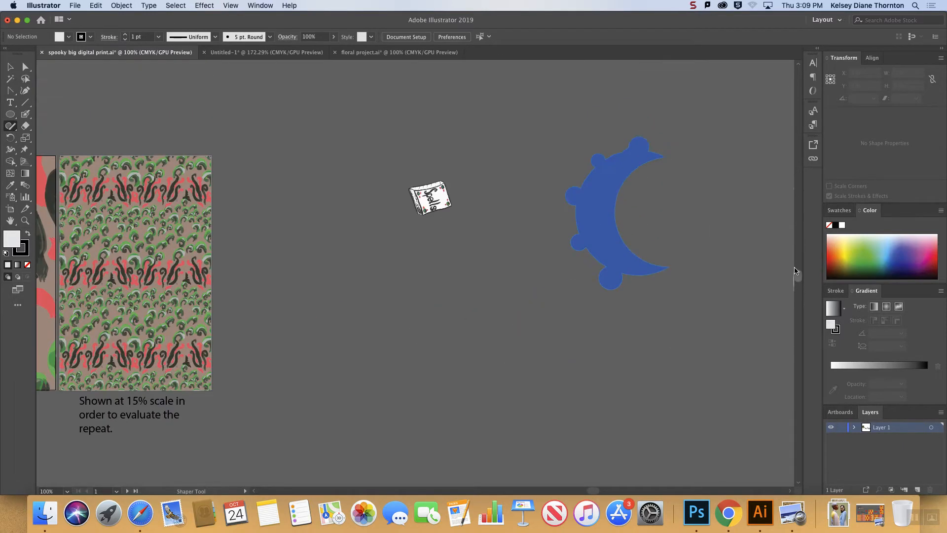
{"action": "scroll", "coordinate": [786, 238], "scroll_direction": "up", "scroll_amount": 5}
{"action": "left_click", "coordinate": [11, 66]}
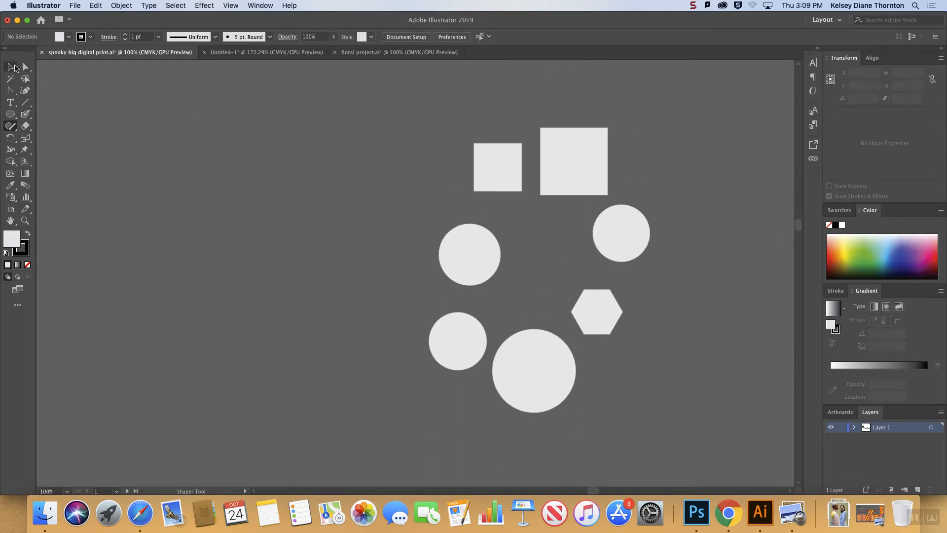
{"action": "left_click", "coordinate": [616, 318]}
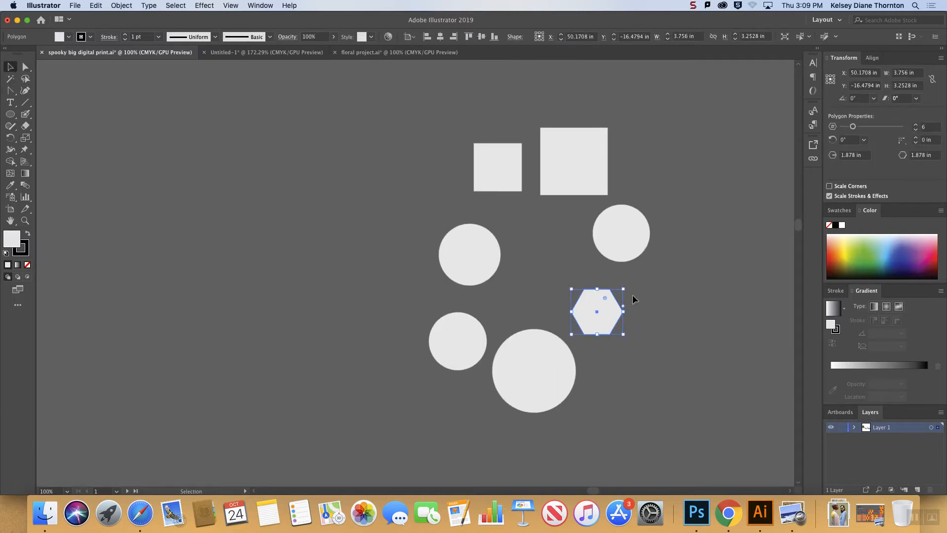
{"action": "key", "text": "Delete"}
{"action": "left_click", "coordinate": [492, 162]}
{"action": "key", "text": "Delete"}
{"action": "left_click", "coordinate": [587, 163]}
{"action": "key", "text": "Delete"}
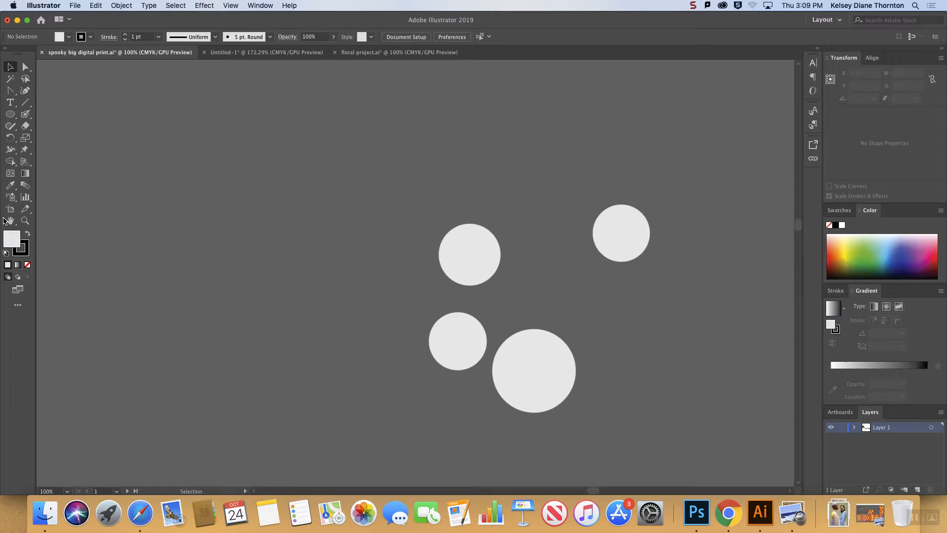
Add three circles to the gaps in the ring with the Ellipse tool, making the last one about 5.88 in across.
{"action": "left_click", "coordinate": [10, 114]}
{"action": "left_click_drag", "start_coordinate": [480, 173], "coordinate": [530, 223]}
{"action": "mouse_move", "coordinate": [568, 148]}
{"action": "left_mouse_down"}
{"action": "mouse_move", "coordinate": [604, 202]}
{"action": "mouse_move", "coordinate": [622, 201]}
{"action": "left_mouse_up"}
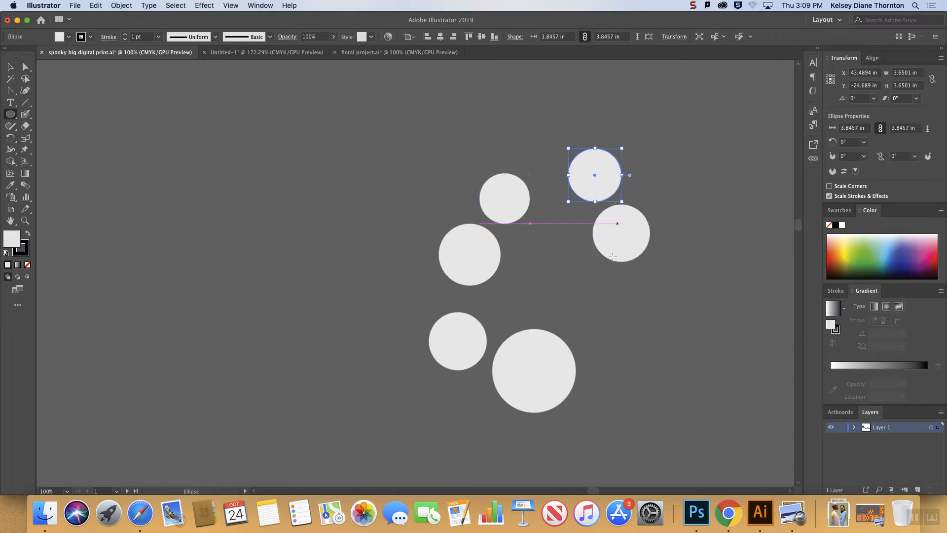
{"action": "left_click_drag", "start_coordinate": [606, 285], "coordinate": [680, 362]}
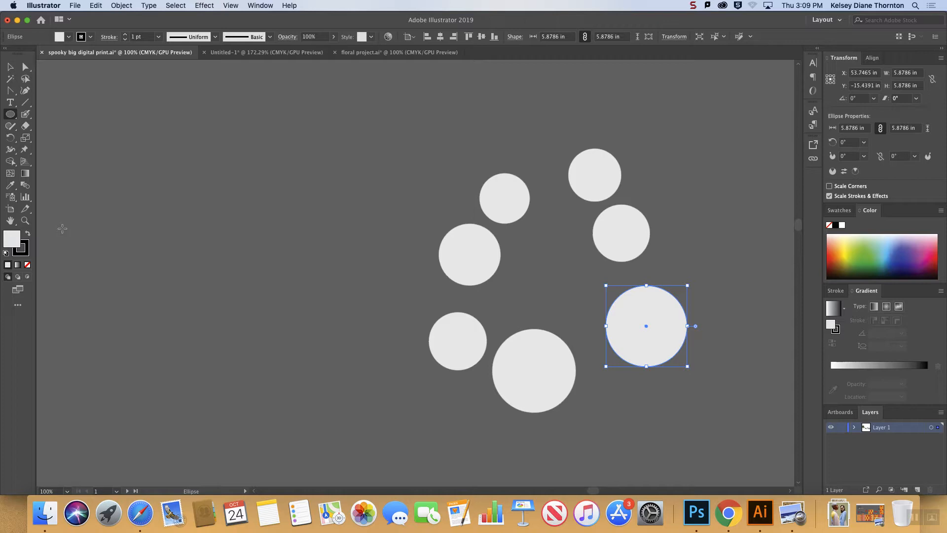
View the floral project document, switch to the Untitled-1 document with the colour circles, and activate the Selection tool.
{"action": "key", "text": "super+minus"}
{"action": "key", "text": "super+minus"}
{"action": "key", "text": "super+minus"}
{"action": "key", "text": "super+minus"}
{"action": "key", "text": "super+minus"}
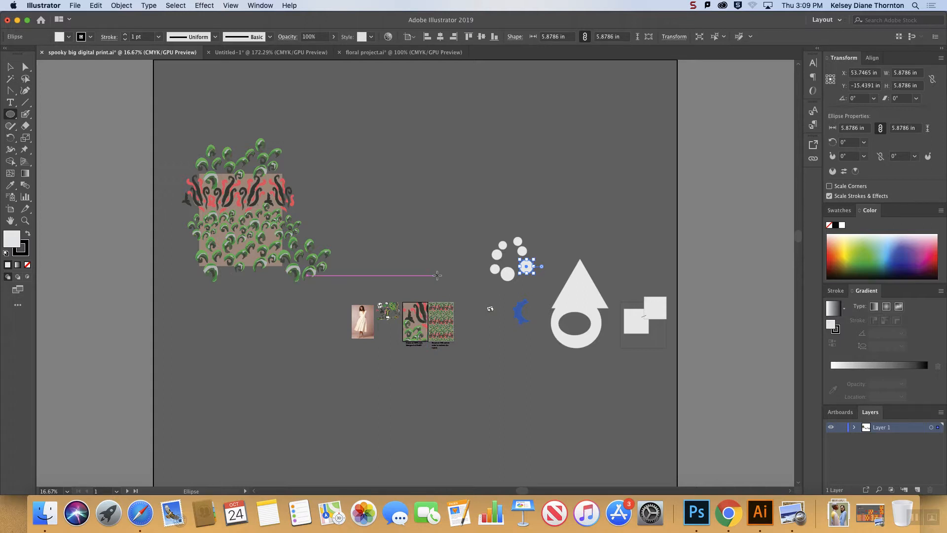
{"action": "left_click", "coordinate": [362, 57]}
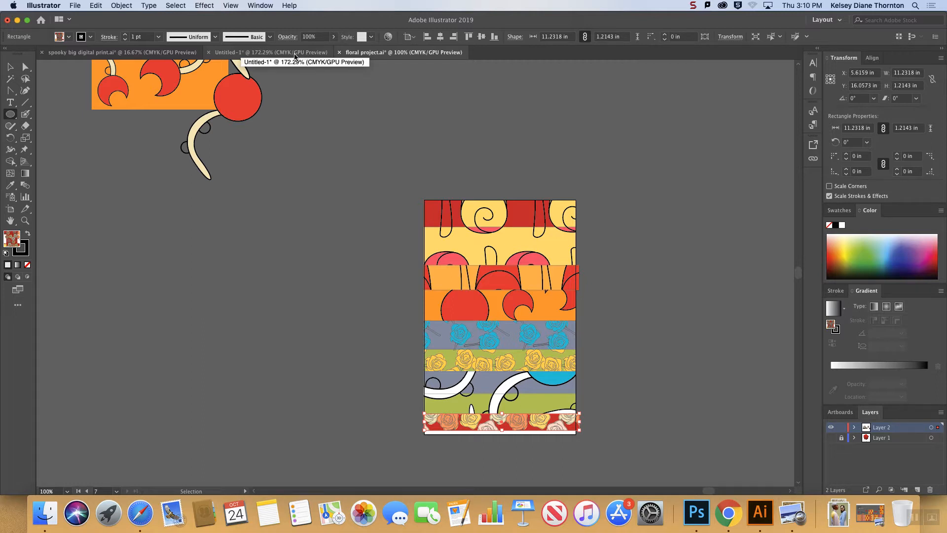
{"action": "left_click", "coordinate": [246, 55]}
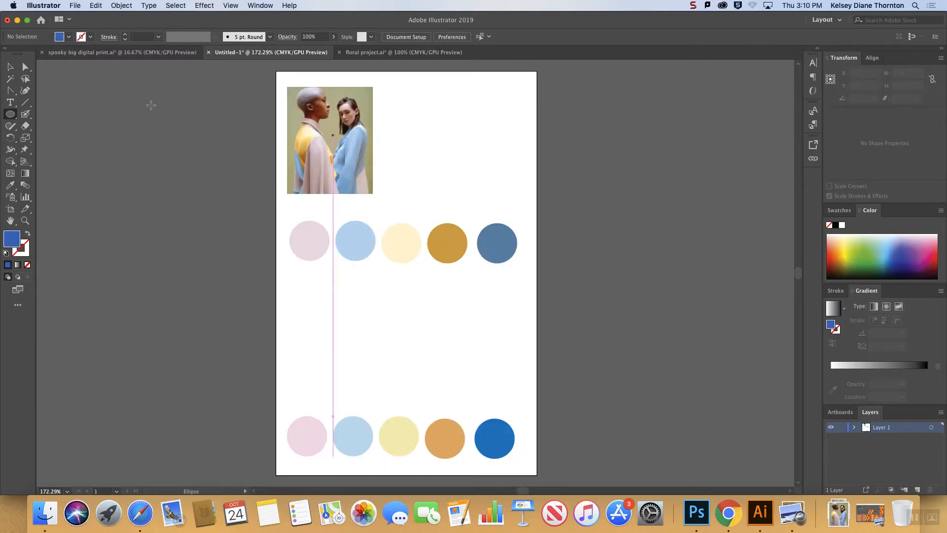
{"action": "left_click", "coordinate": [10, 66]}
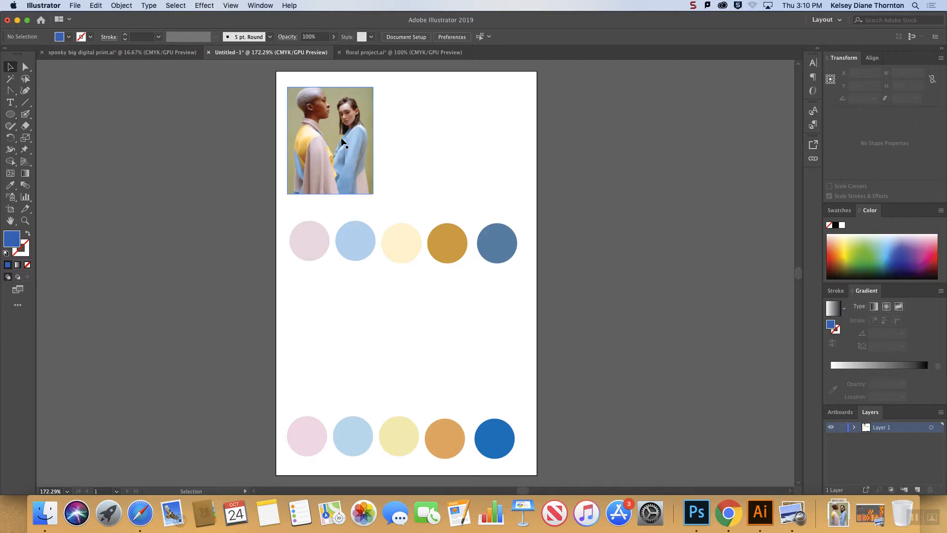
Move the lower row of five colour circles off the artboard, below its lower right corner.
{"action": "left_click_drag", "start_coordinate": [537, 474], "coordinate": [263, 401]}
{"action": "left_click_drag", "start_coordinate": [484, 424], "coordinate": [484, 486]}
{"action": "left_click_drag", "start_coordinate": [504, 435], "coordinate": [634, 489]}
{"action": "left_click_drag", "start_coordinate": [511, 285], "coordinate": [281, 197]}
{"action": "left_click", "coordinate": [351, 182]}
Resample the pink circle's fill from the pale pink coat in the photo with the Eyedropper tool.
{"action": "left_click", "coordinate": [9, 185]}
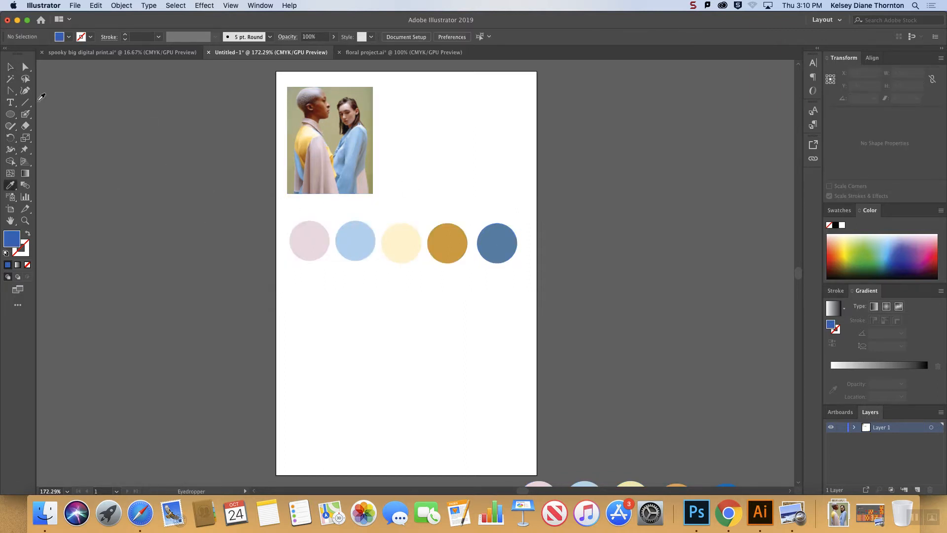
{"action": "left_click", "coordinate": [10, 67]}
{"action": "left_click_drag", "start_coordinate": [316, 269], "coordinate": [146, 198]}
{"action": "left_click", "coordinate": [10, 185]}
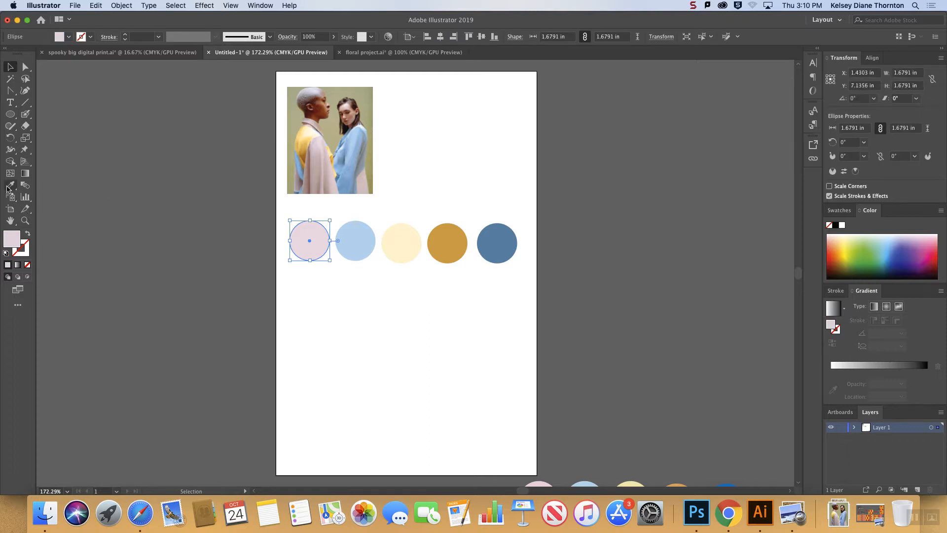
{"action": "left_click", "coordinate": [319, 143]}
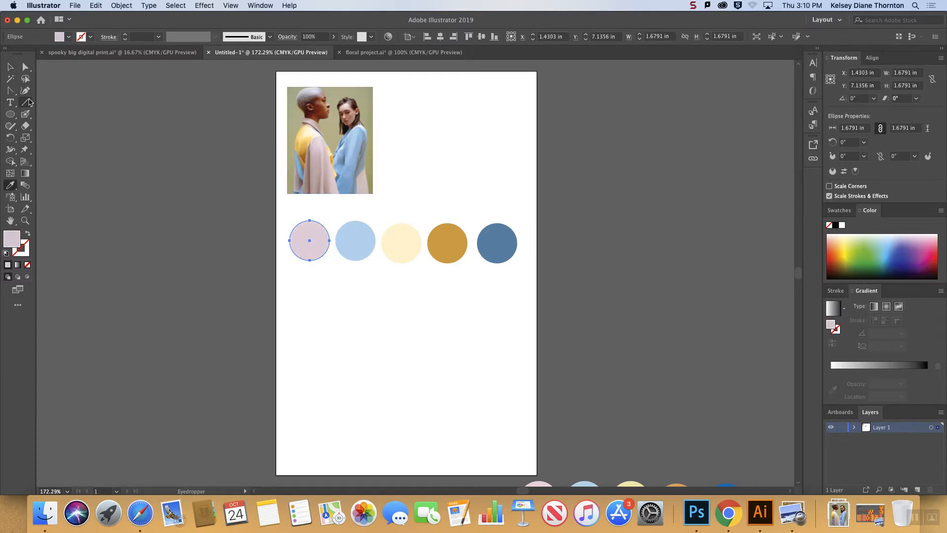
{"action": "left_click", "coordinate": [323, 139]}
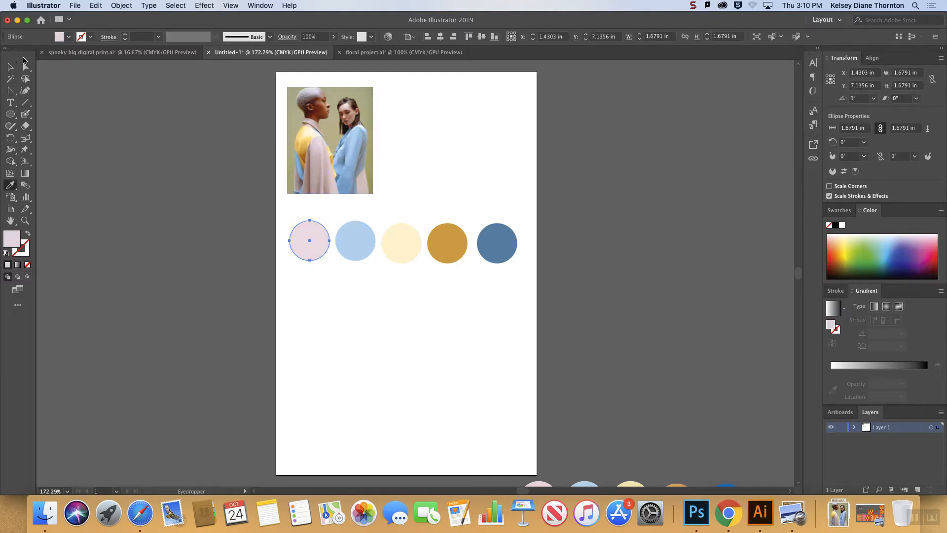
{"action": "left_click", "coordinate": [10, 66]}
{"action": "left_click", "coordinate": [675, 303]}
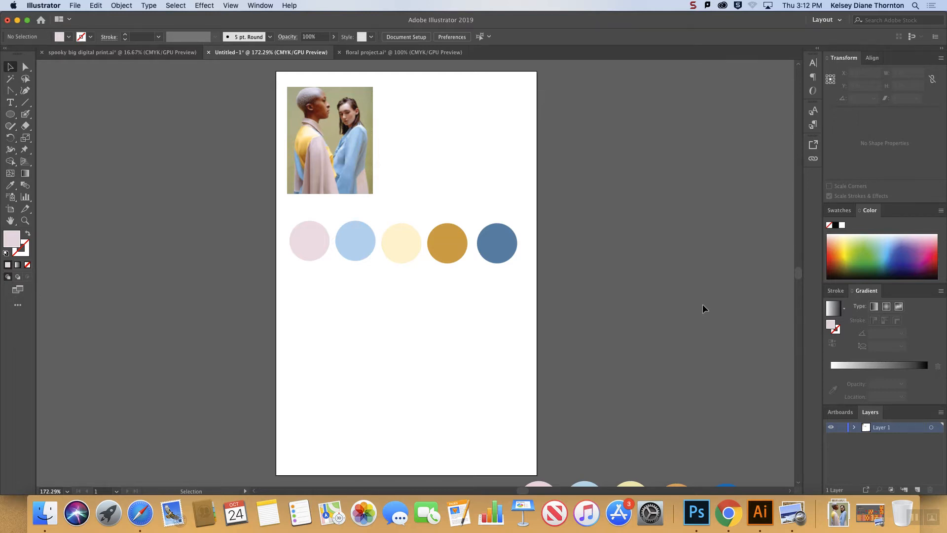
Duplicate the row of five colour circles straight down, just below the original row.
{"action": "left_click", "coordinate": [513, 247]}
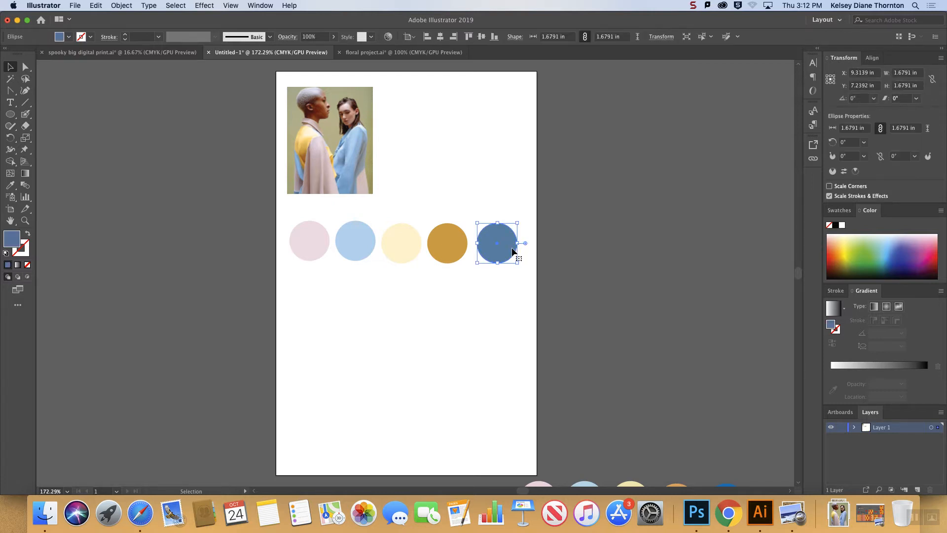
{"action": "left_click_drag", "start_coordinate": [537, 290], "coordinate": [267, 220]}
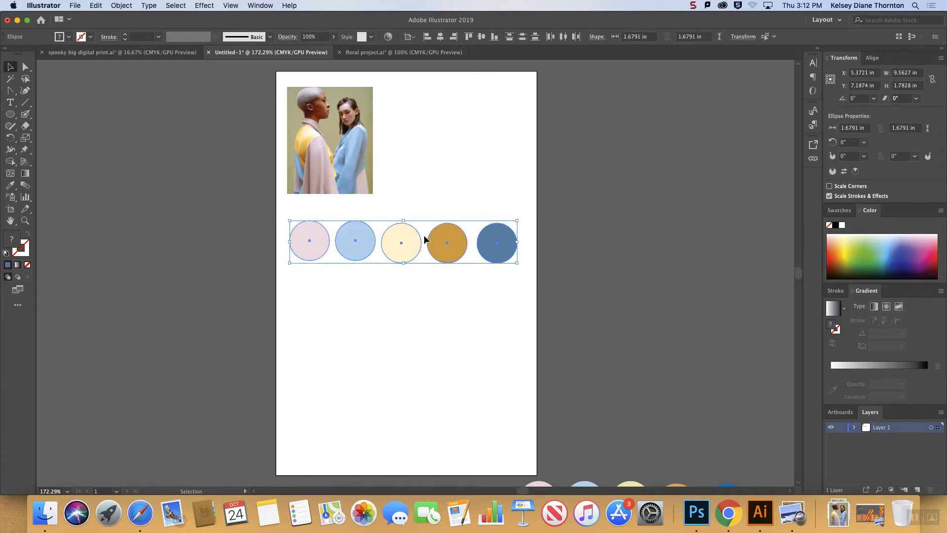
{"action": "left_click_drag", "start_coordinate": [418, 243], "coordinate": [408, 293]}
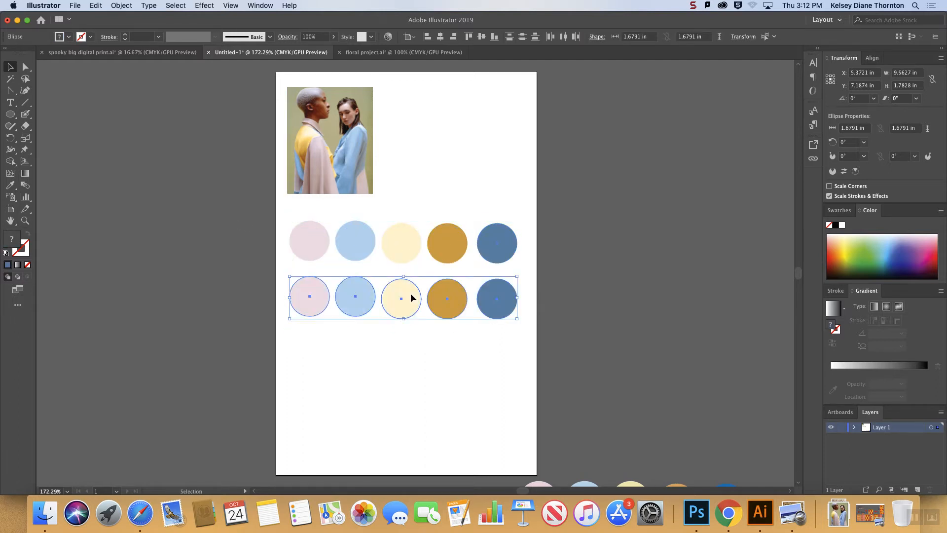
{"action": "left_click", "coordinate": [647, 217]}
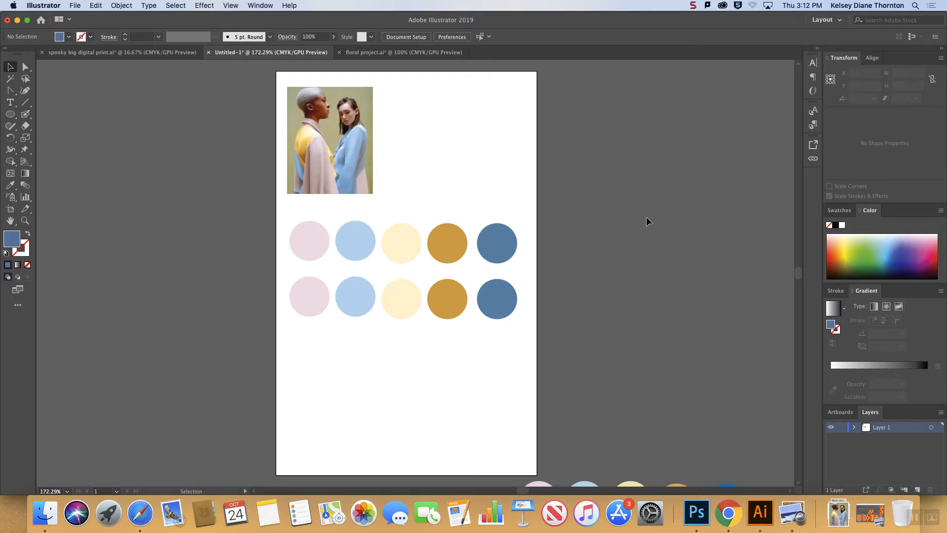
Set the fill of the pink circle in the duplicated row to hex ECD3E1.
{"action": "left_click", "coordinate": [307, 310]}
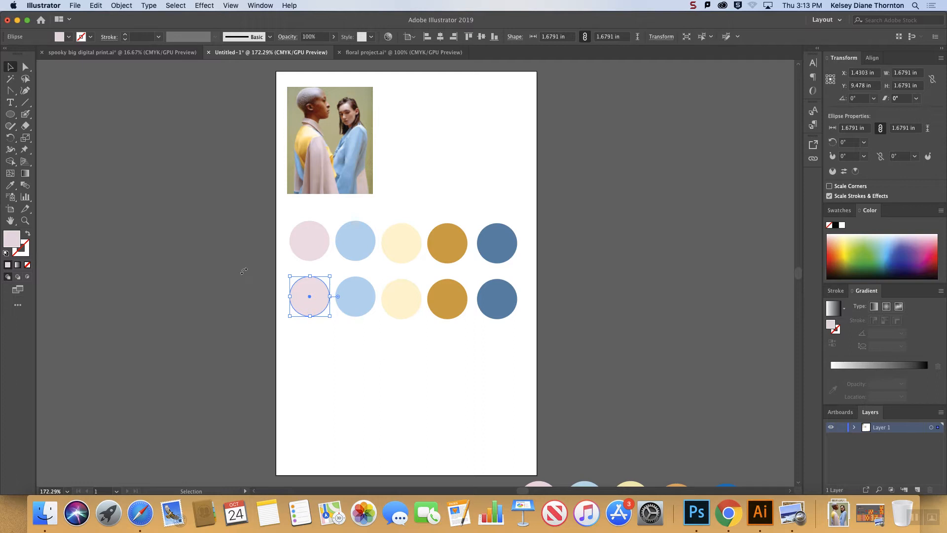
{"action": "double_click", "coordinate": [13, 241]}
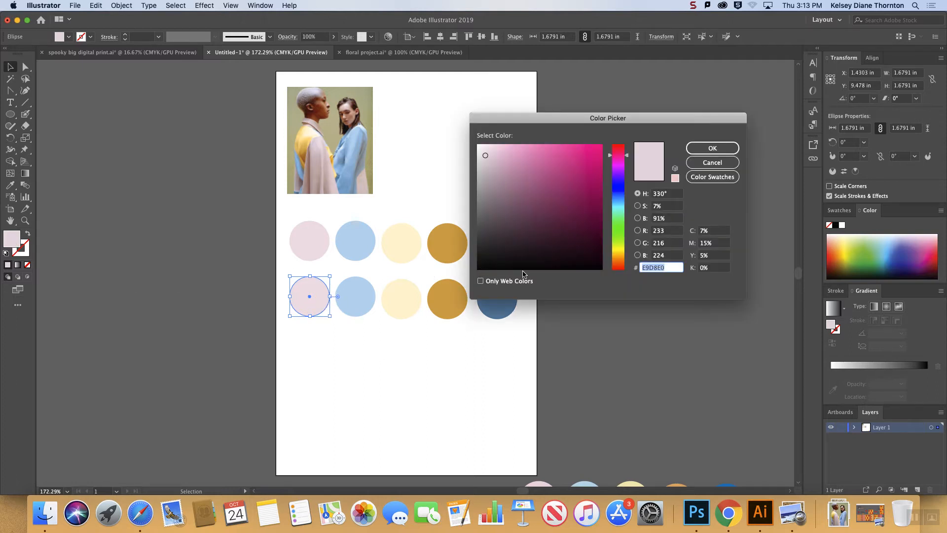
{"action": "type", "text": "ECD3E1"}
{"action": "left_click", "coordinate": [712, 147]}
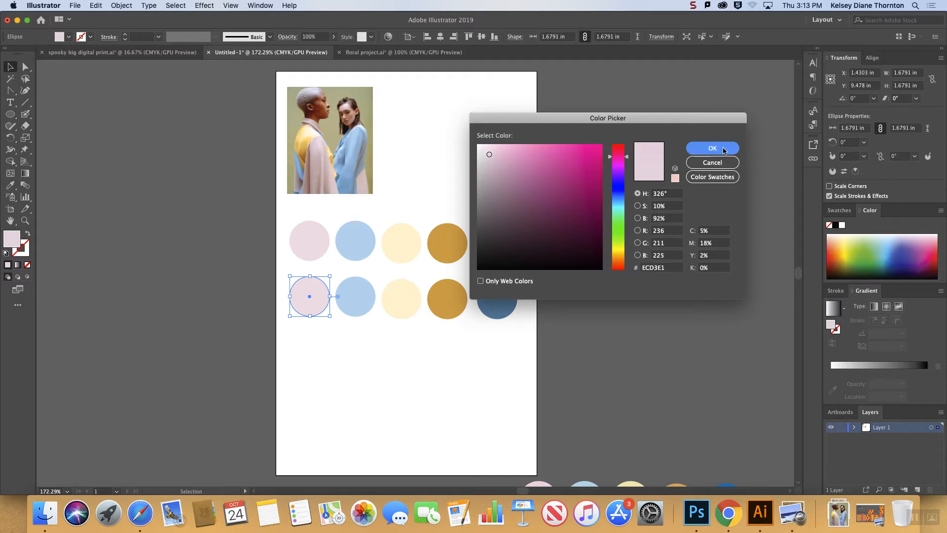
{"action": "left_click", "coordinate": [279, 254]}
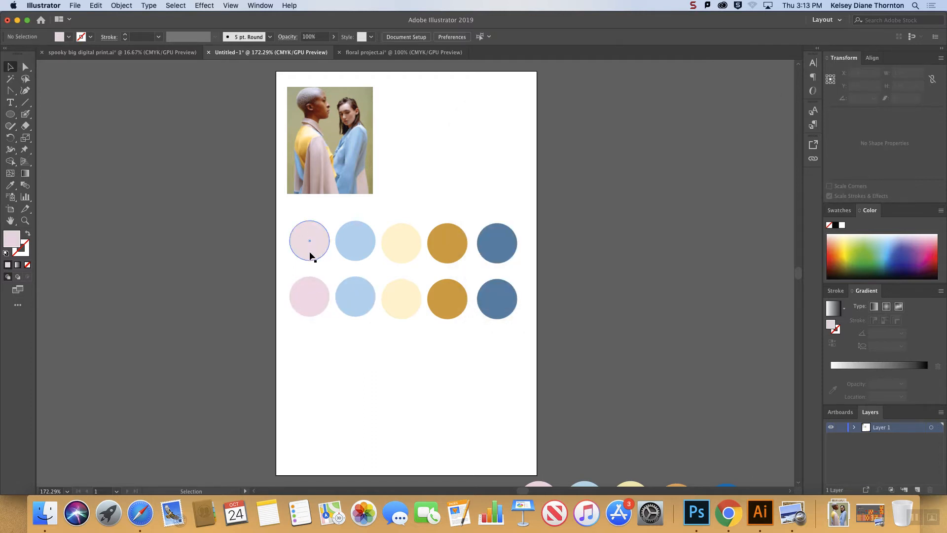
Set the fill of the light blue circle in the duplicated row to hex BAD6E9.
{"action": "left_click", "coordinate": [323, 299]}
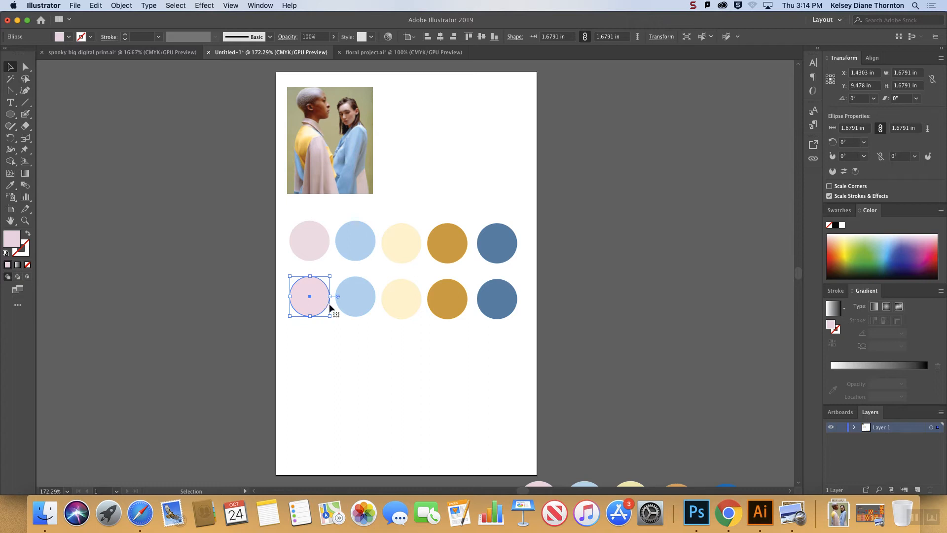
{"action": "left_click", "coordinate": [345, 304]}
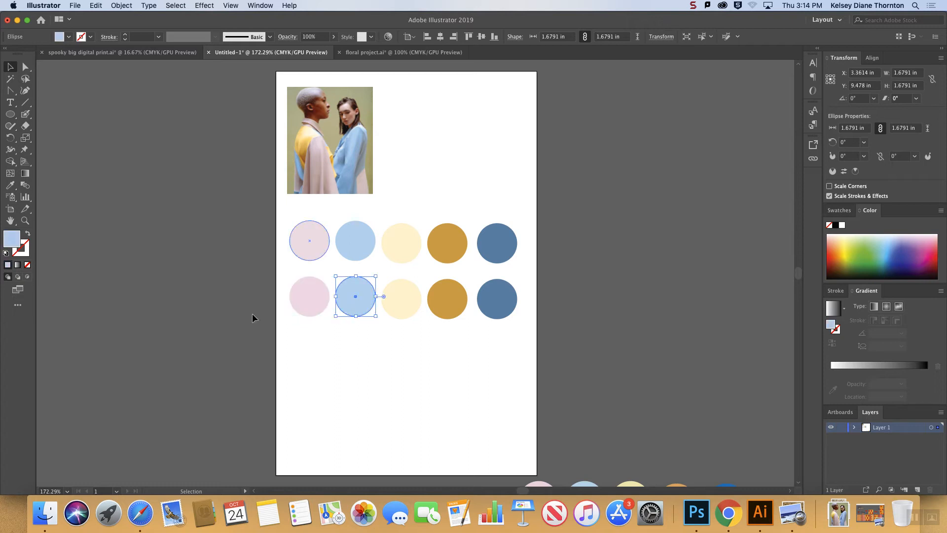
{"action": "double_click", "coordinate": [10, 244]}
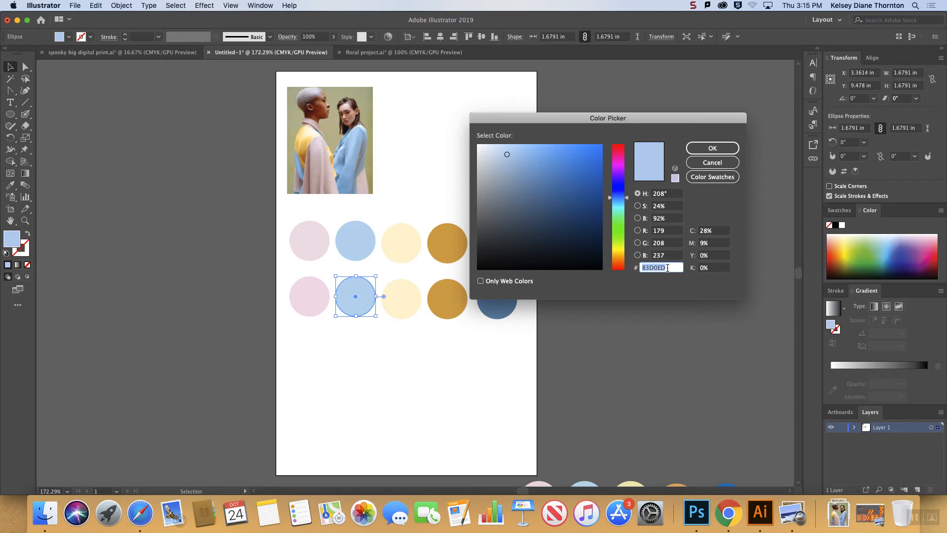
{"action": "type", "text": "BAD6E9"}
{"action": "key", "text": "Return"}
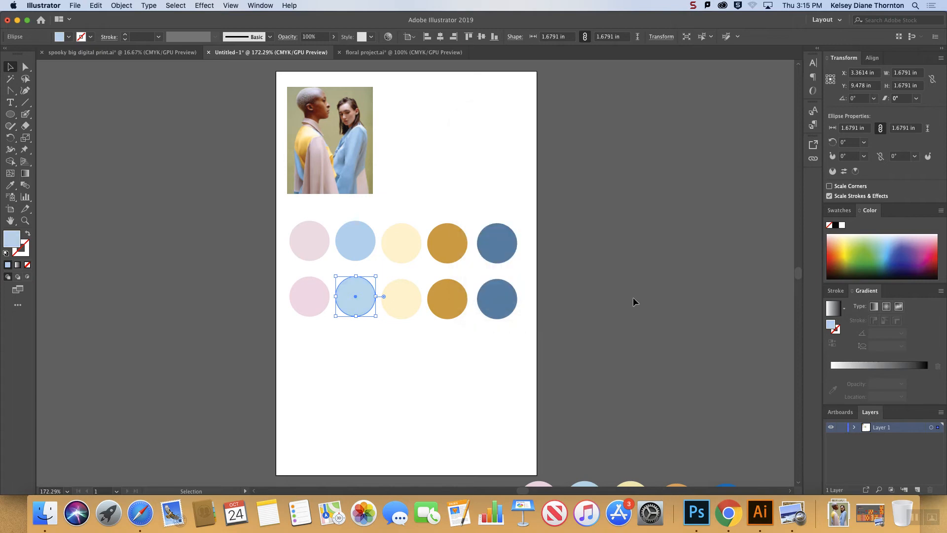
{"action": "left_click", "coordinate": [439, 350]}
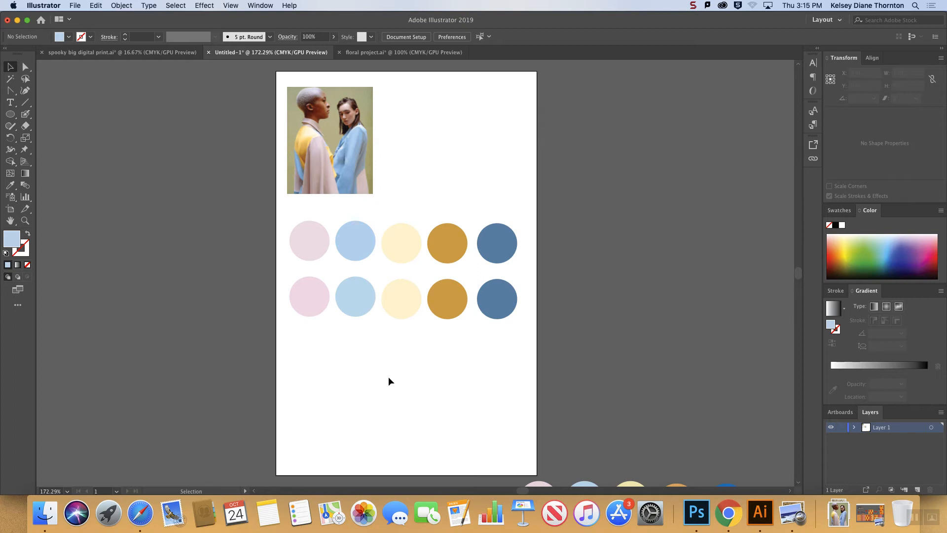
{"action": "double_click", "coordinate": [18, 241]}
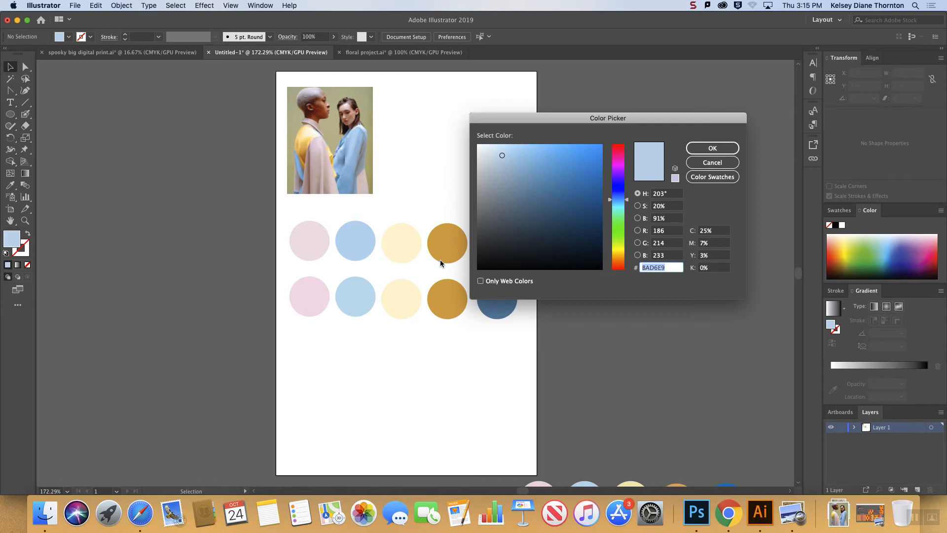
{"action": "left_click", "coordinate": [706, 163]}
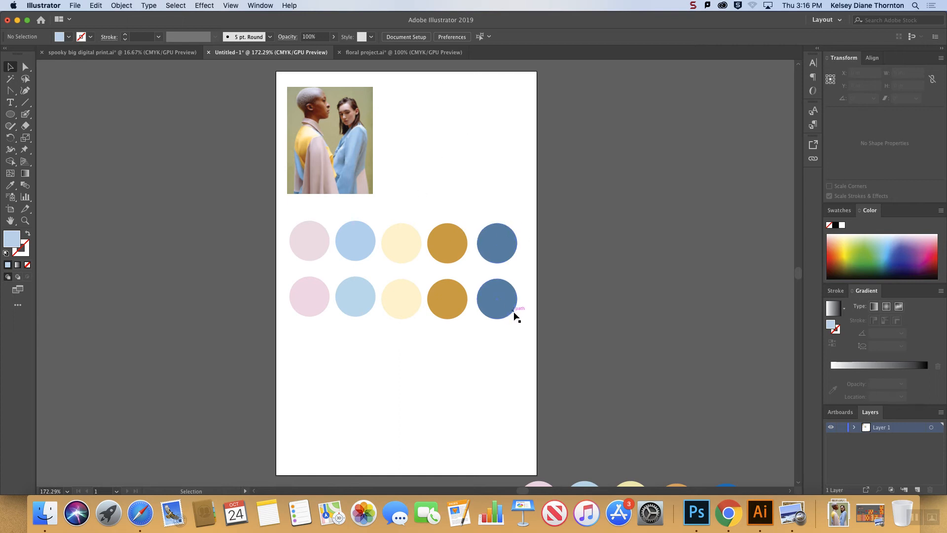
In the floral project document, align the lowest rose-pattern strip with the artboard's bottom edge and extend its upper edge over the gap.
{"action": "left_click", "coordinate": [388, 52]}
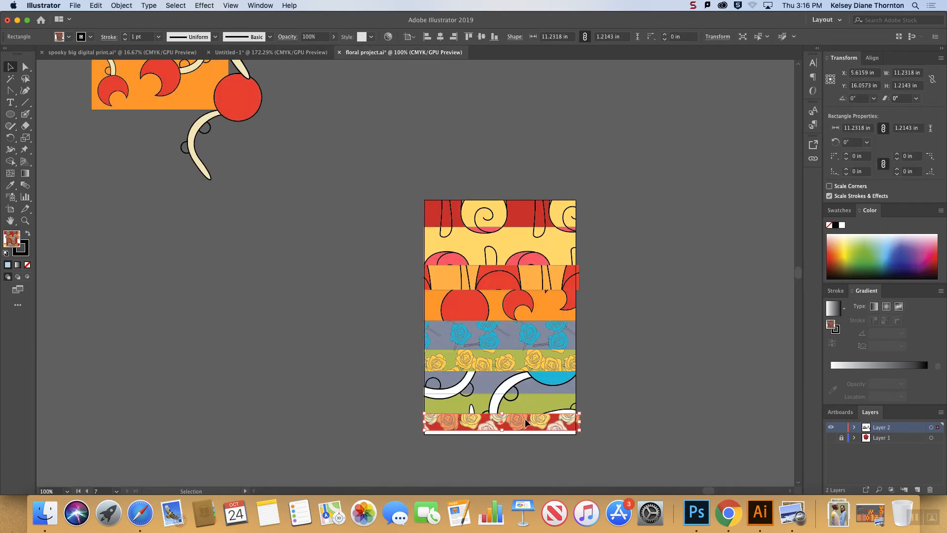
{"action": "left_click_drag", "start_coordinate": [503, 428], "coordinate": [501, 433]}
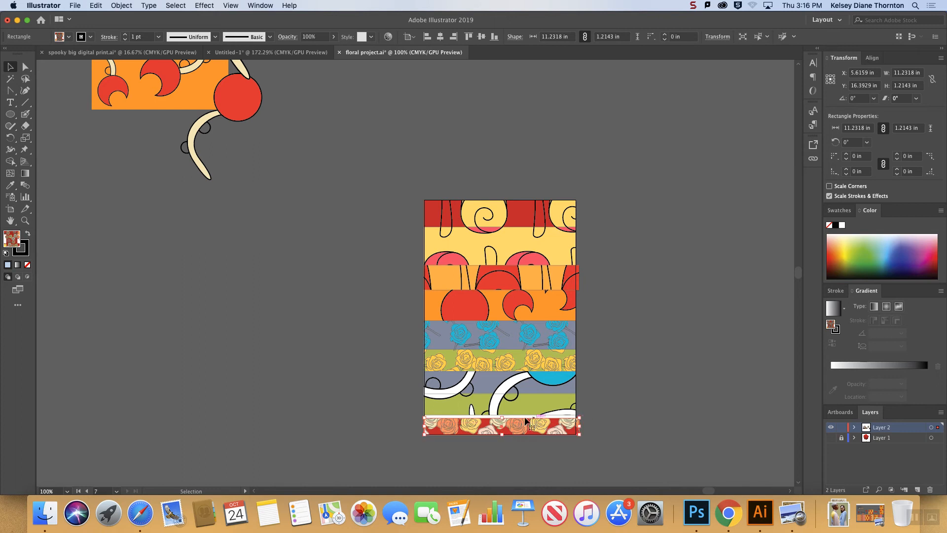
{"action": "left_click_drag", "start_coordinate": [502, 415], "coordinate": [514, 407]}
{"action": "key", "text": "super+shift+a"}
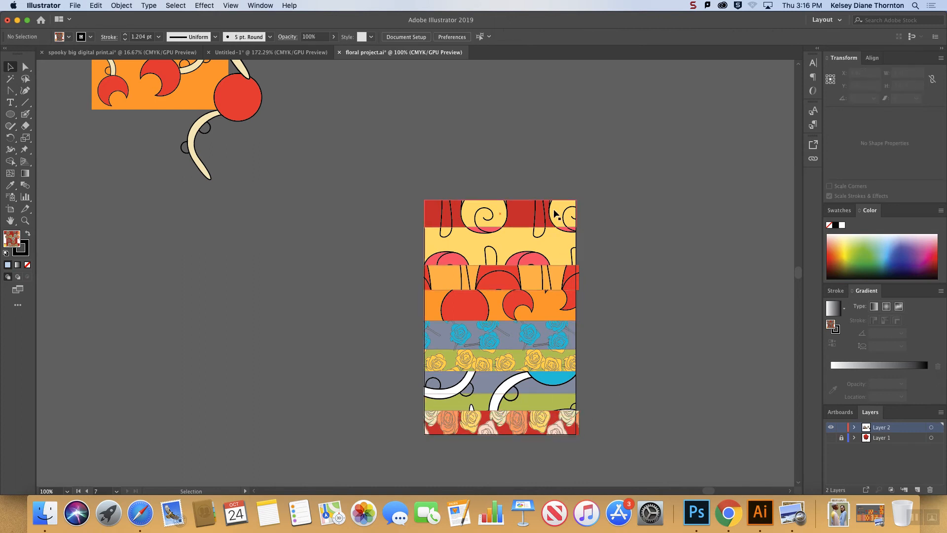
Examine the pattern strips one by one up to the topmost, and return to the Untitled-1 document.
{"action": "left_click", "coordinate": [529, 399]}
{"action": "left_click", "coordinate": [533, 381]}
{"action": "left_click", "coordinate": [535, 360]}
{"action": "left_click", "coordinate": [536, 338]}
{"action": "left_click", "coordinate": [534, 299]}
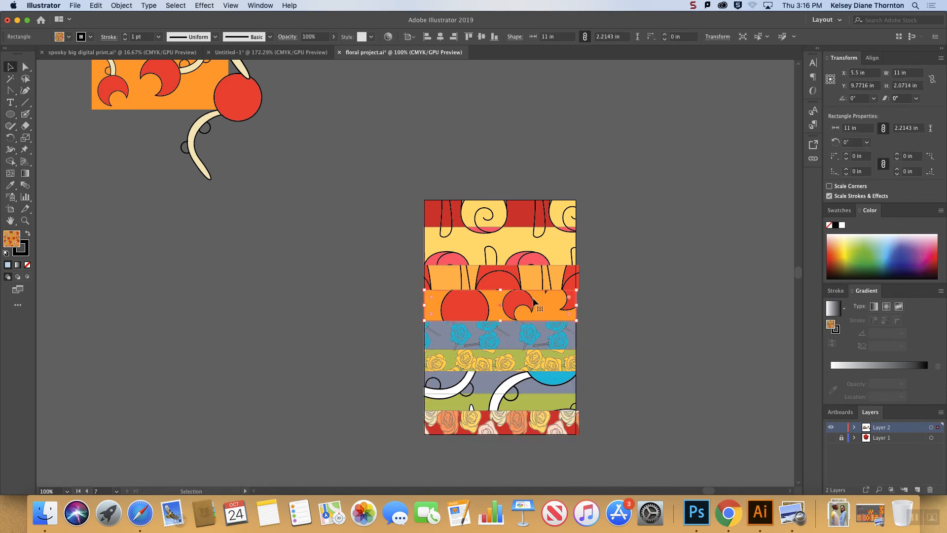
{"action": "left_click", "coordinate": [533, 276]}
{"action": "left_click", "coordinate": [538, 247]}
{"action": "left_click", "coordinate": [543, 214]}
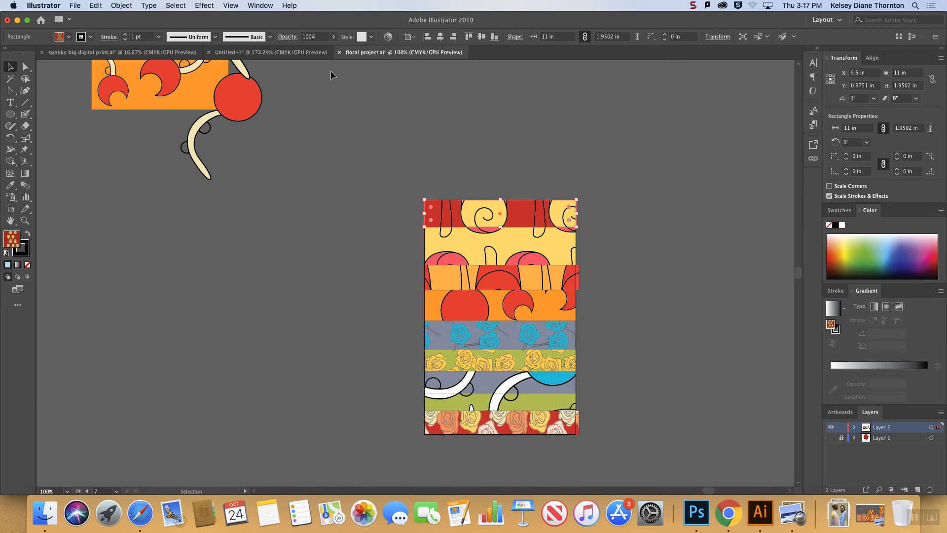
{"action": "left_click", "coordinate": [282, 53]}
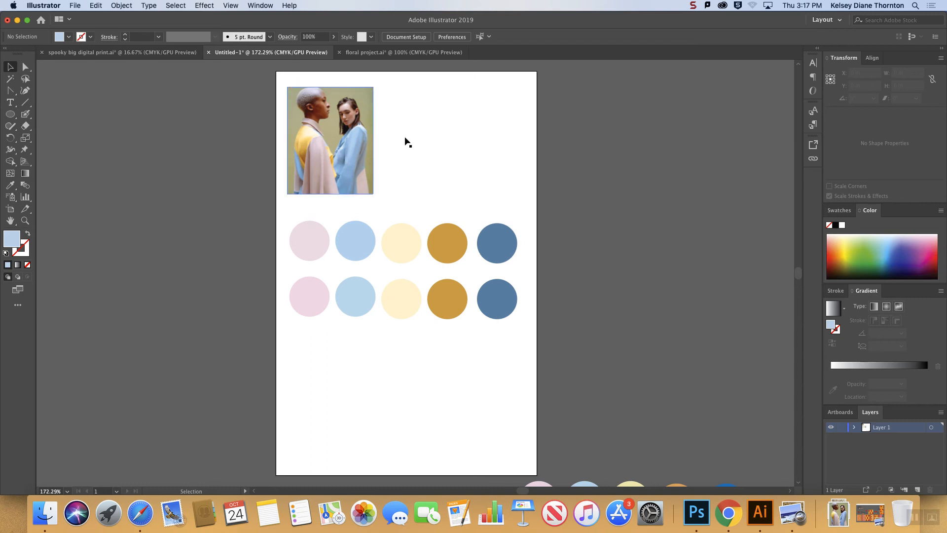
Switch to Photoshop, look through its open documents, and close mood board.psd.
{"action": "left_click", "coordinate": [694, 511]}
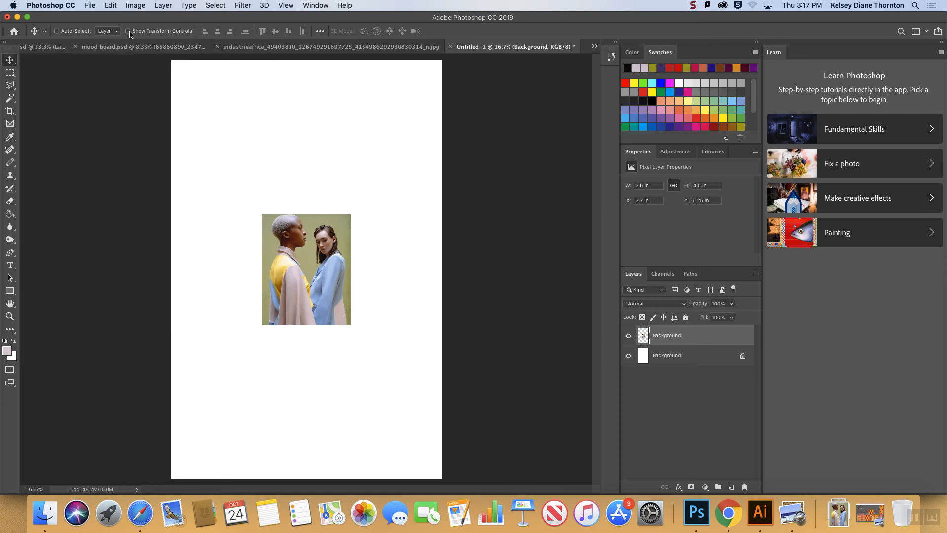
{"action": "left_click", "coordinate": [49, 47]}
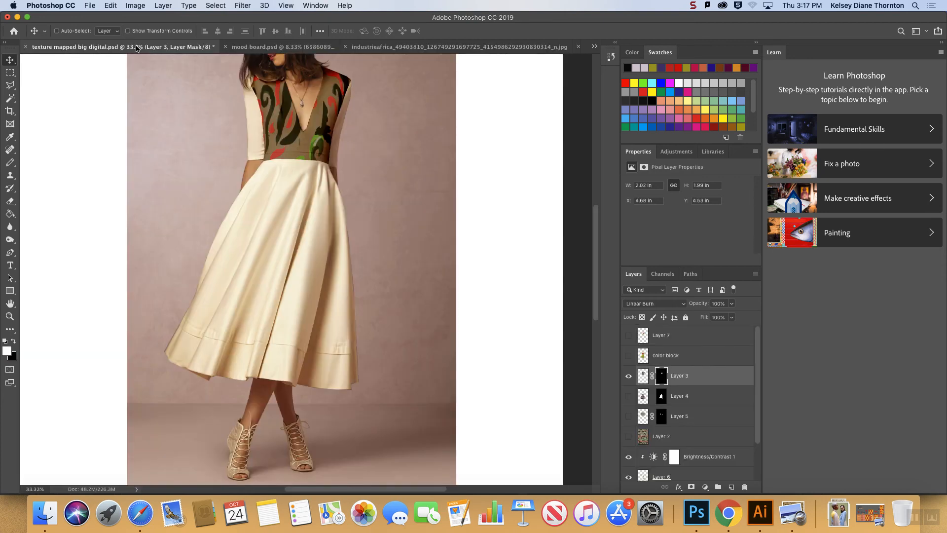
{"action": "left_click", "coordinate": [266, 50]}
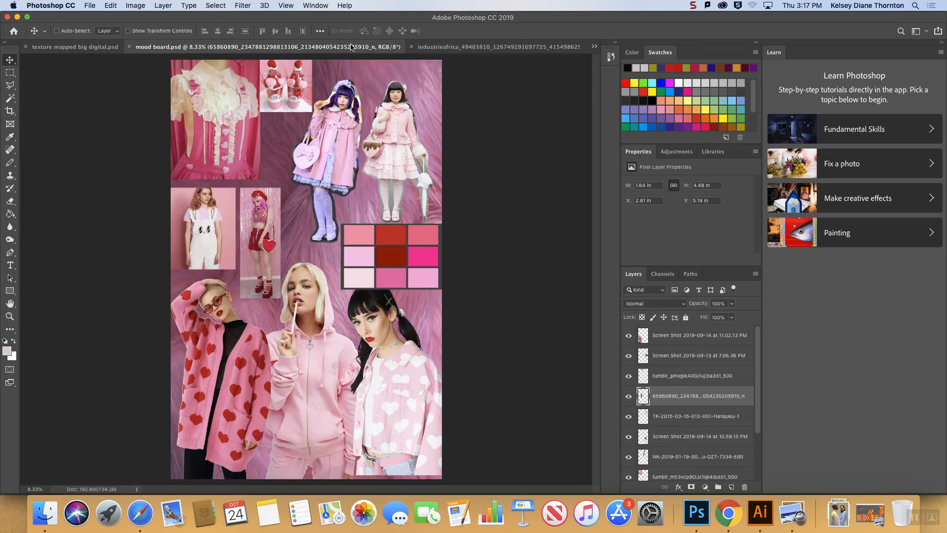
{"action": "left_click", "coordinate": [426, 47]}
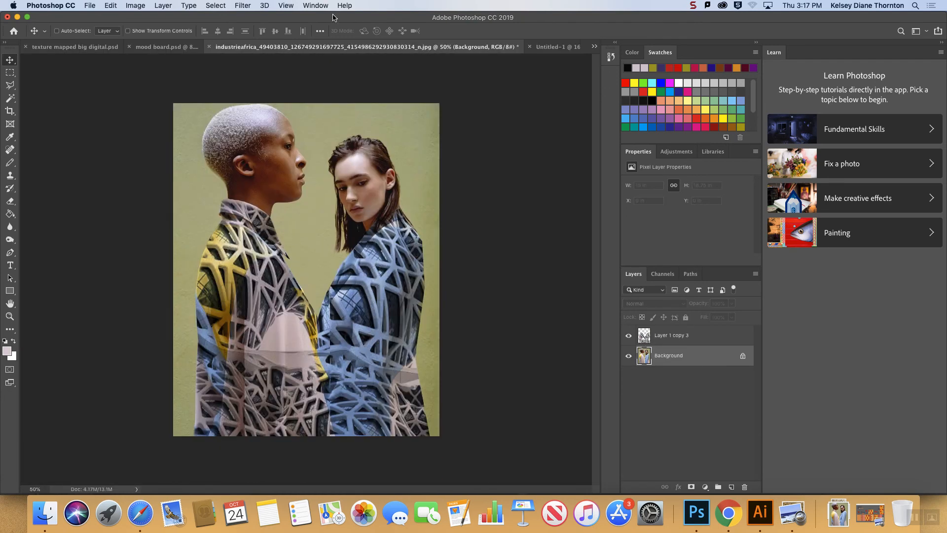
{"action": "left_click", "coordinate": [134, 50]}
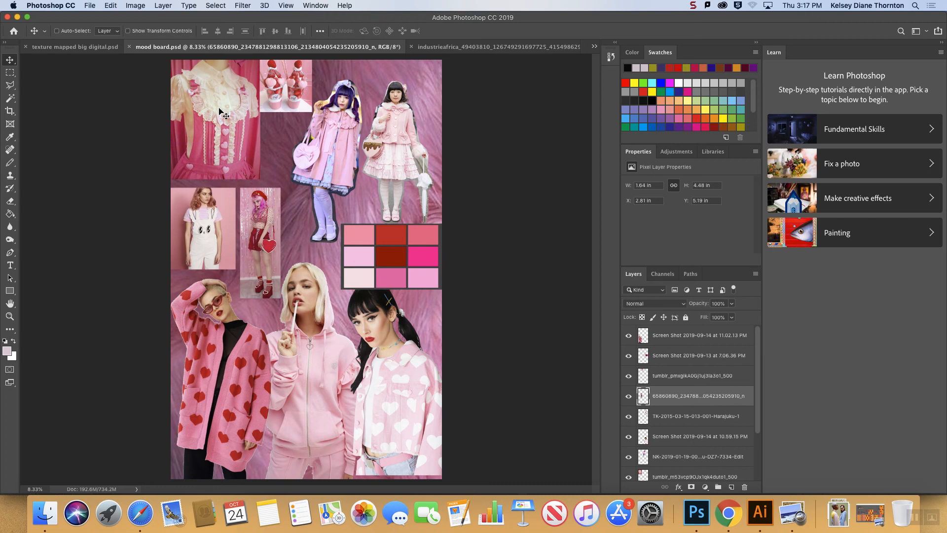
{"action": "left_click", "coordinate": [130, 47]}
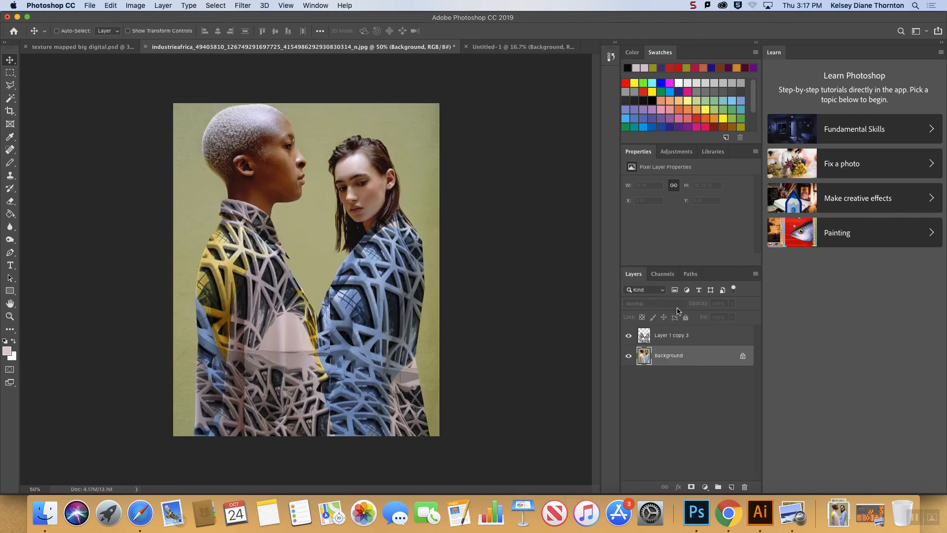
Hide the Background layer to view the texture alone, restore it, and set Layer 1 copy 3's blend mode to Normal.
{"action": "left_click", "coordinate": [628, 355]}
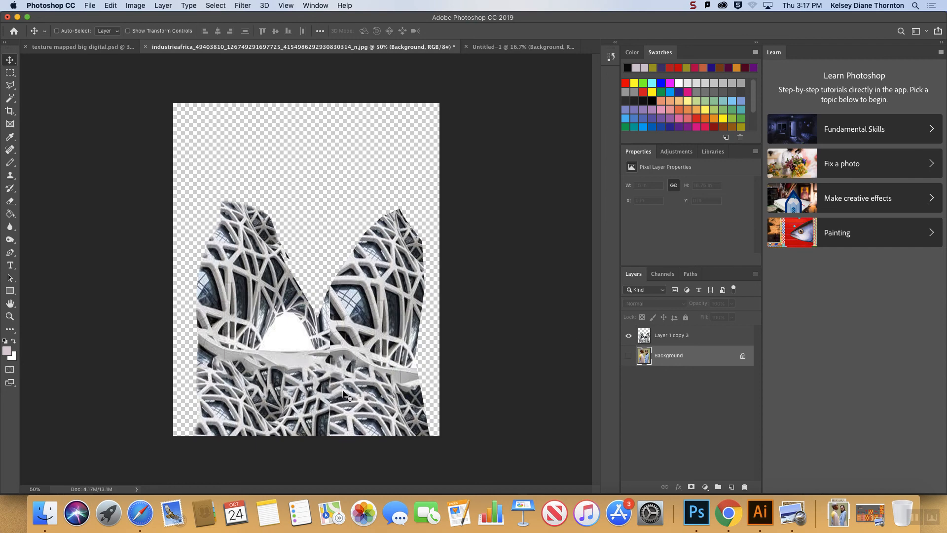
{"action": "left_click", "coordinate": [628, 356]}
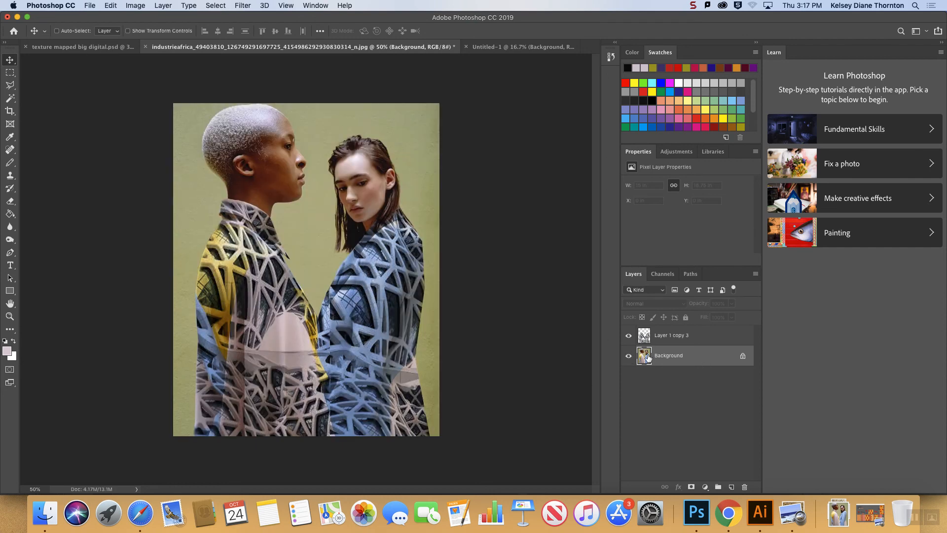
{"action": "left_click", "coordinate": [672, 335]}
{"action": "left_click", "coordinate": [681, 304]}
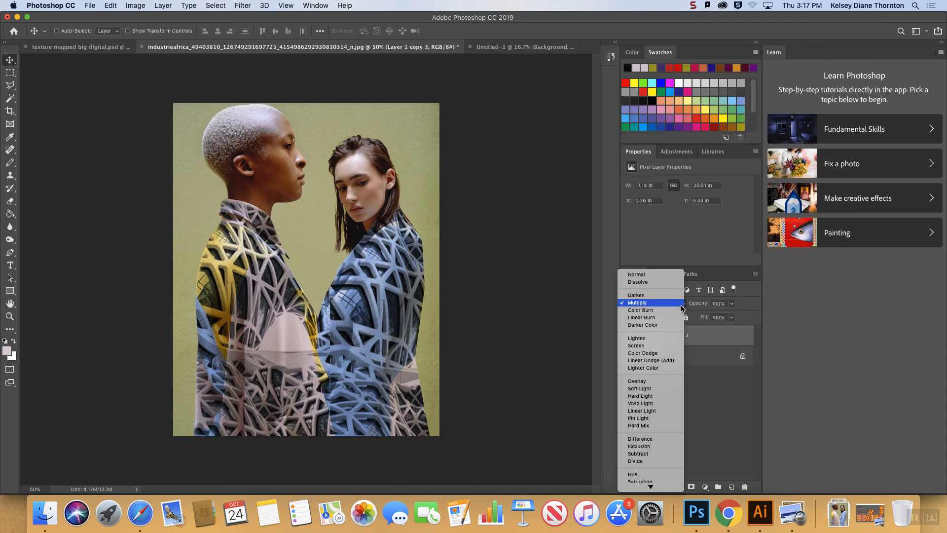
{"action": "left_click", "coordinate": [645, 274]}
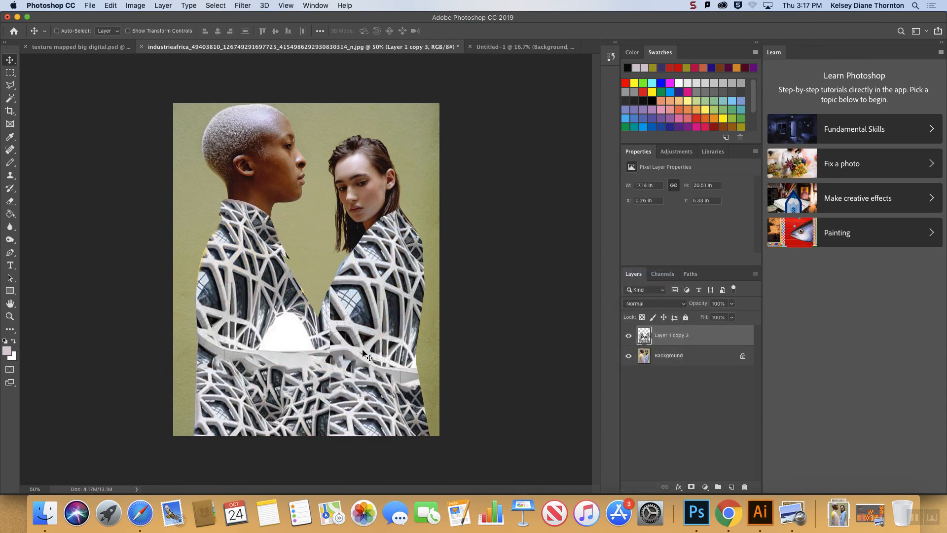
Set the blend mode of Layer 1 copy 3 to Multiply and hide that layer to reveal the plain photo.
{"action": "left_click", "coordinate": [655, 310]}
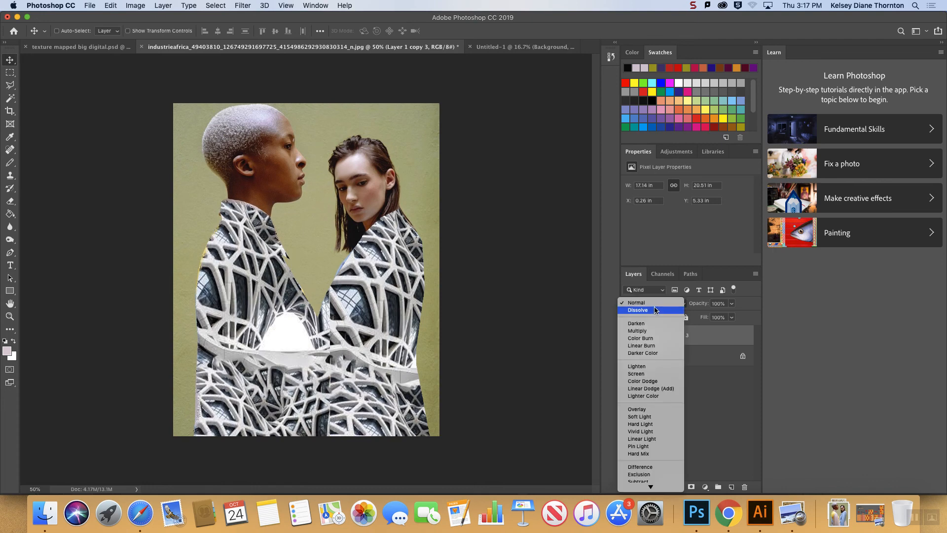
{"action": "left_click", "coordinate": [637, 330]}
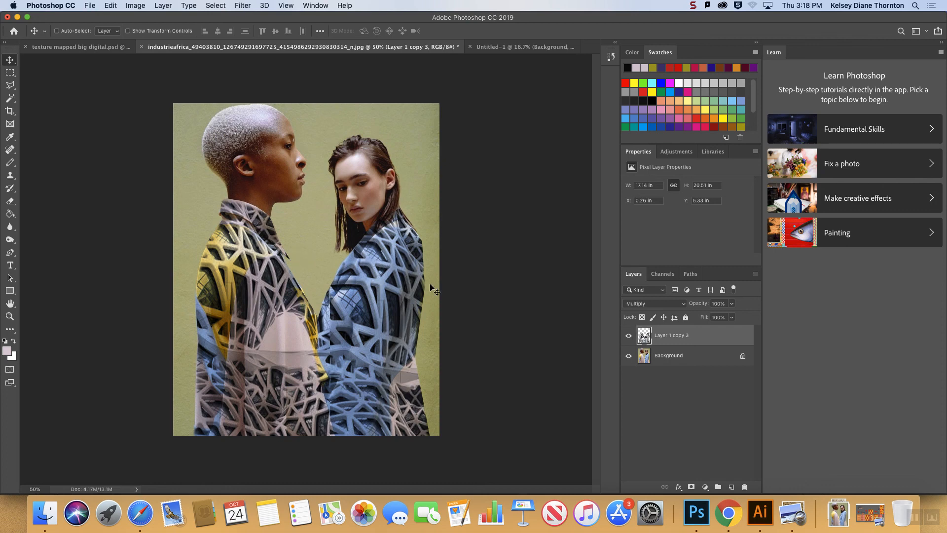
{"action": "left_click", "coordinate": [629, 336]}
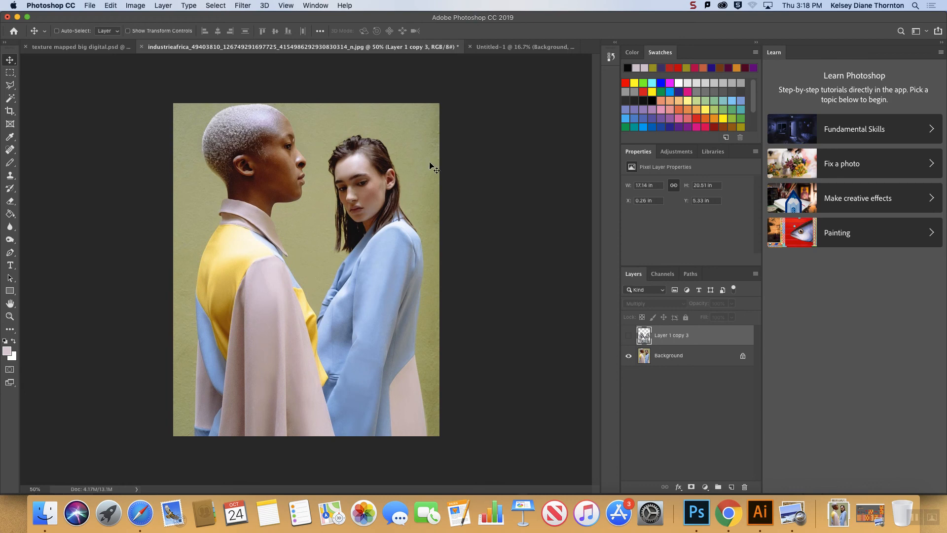
{"action": "left_click", "coordinate": [692, 6]}
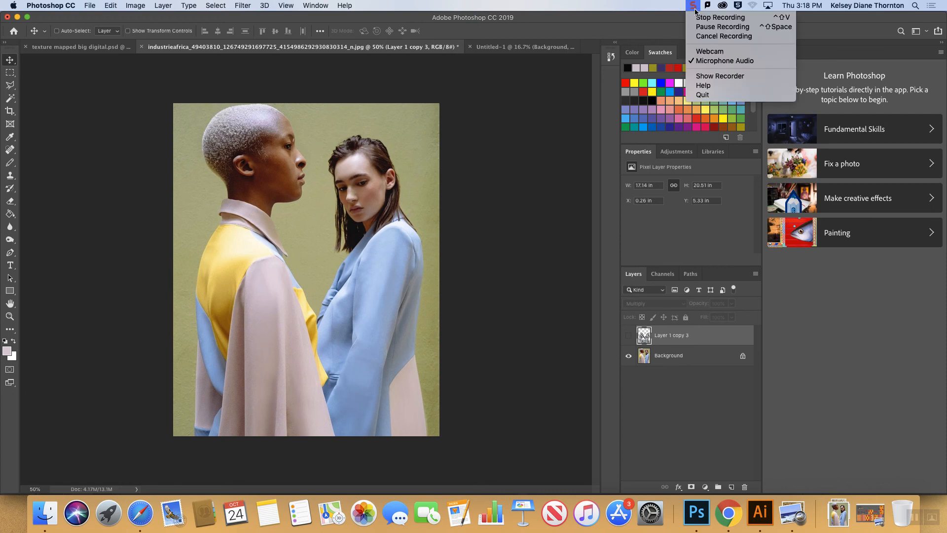
{"action": "left_click", "coordinate": [697, 18]}
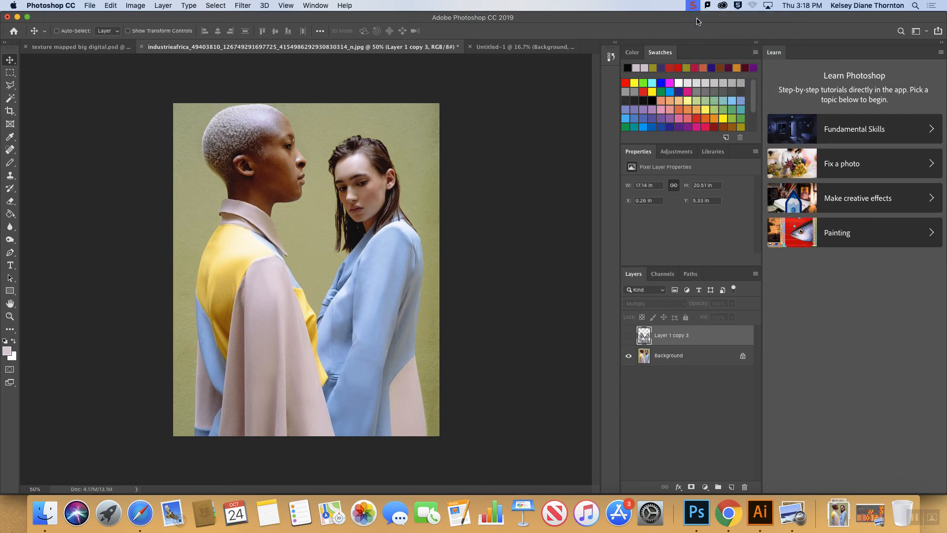